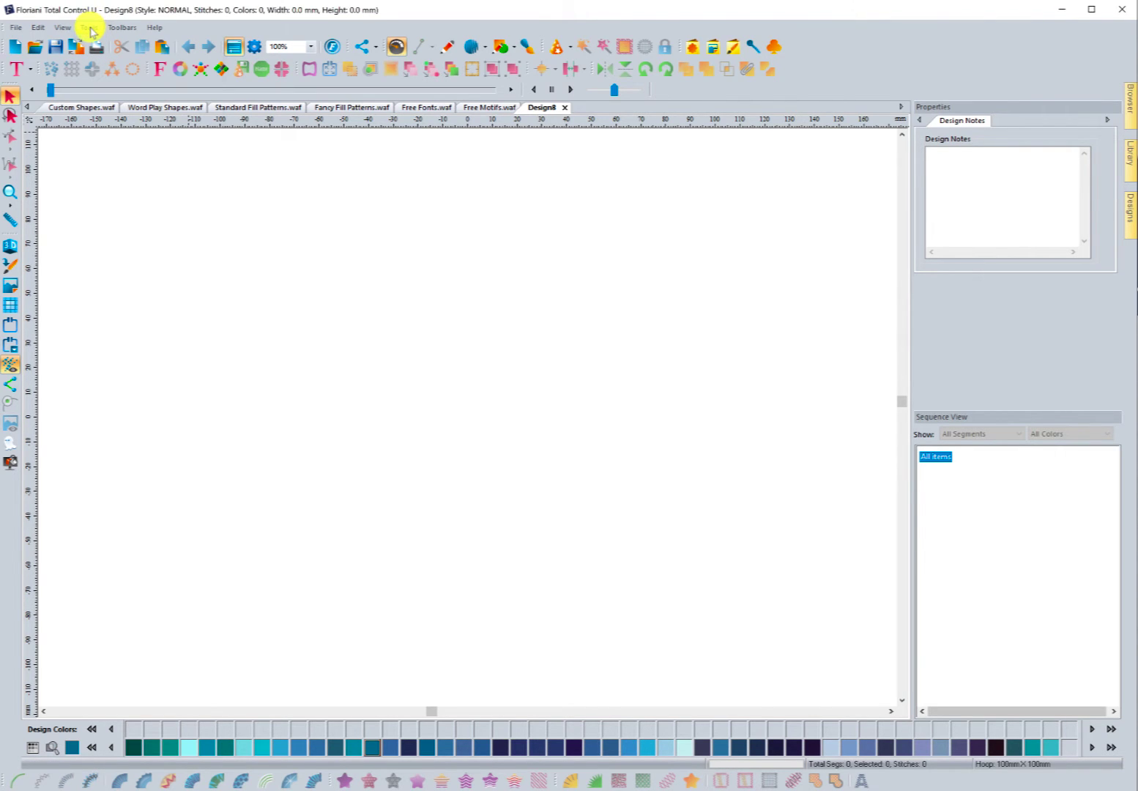
- Open Tools > Import Assets… to browse the .ast packs in the Floriani Assets folder
{"action": "left_click", "coordinate": [91, 28]}
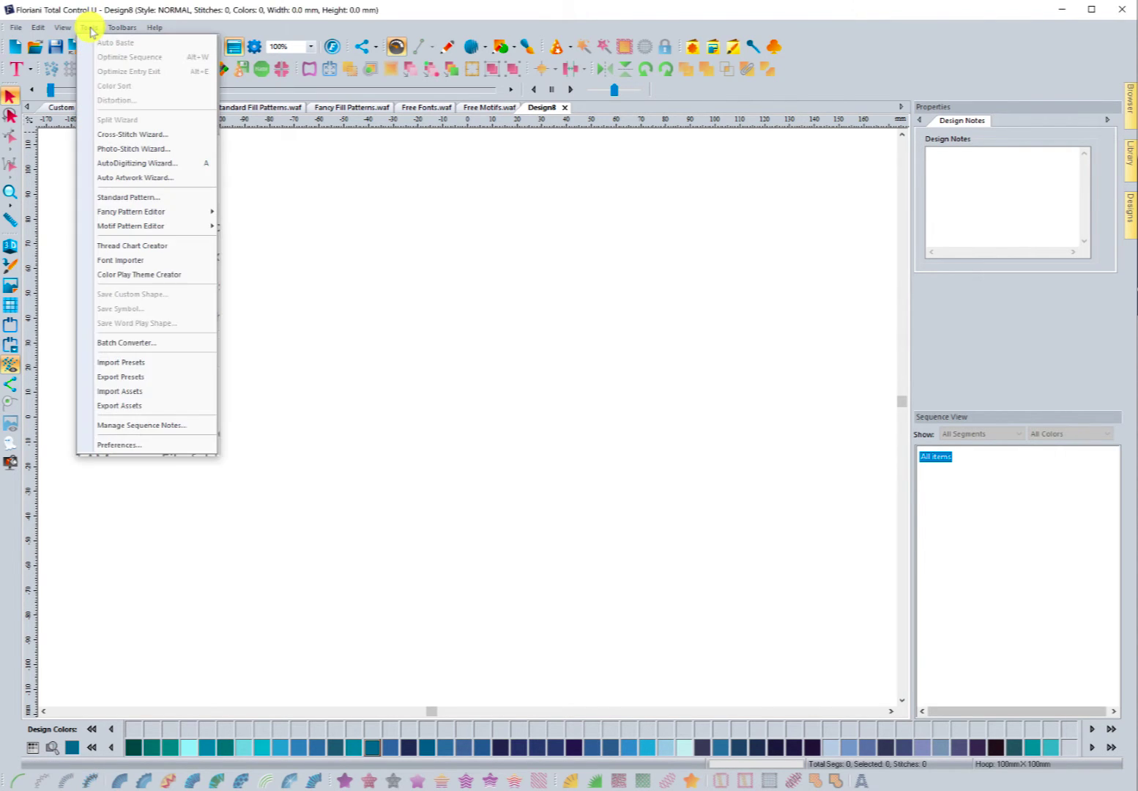
{"action": "left_click", "coordinate": [149, 395]}
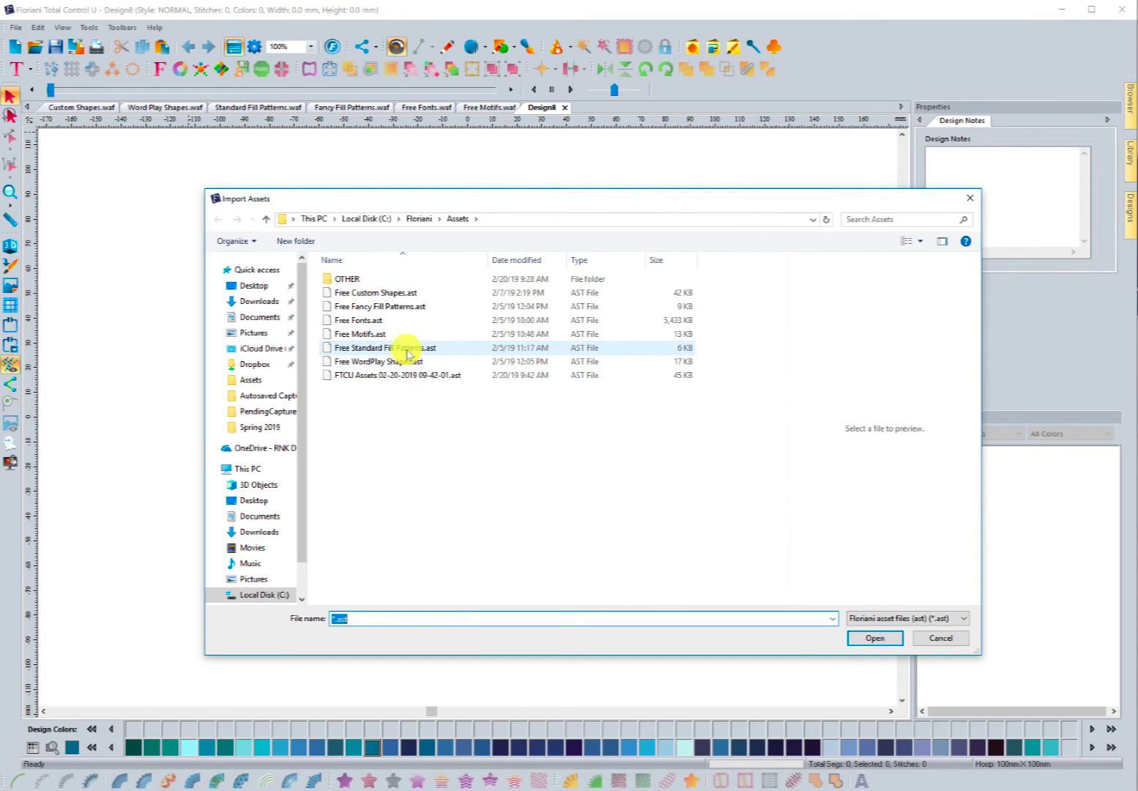
- Load Free Custom Shapes.ast with all shapes checked, then cancel after the duplicate-name conflict
{"action": "left_click", "coordinate": [362, 296]}
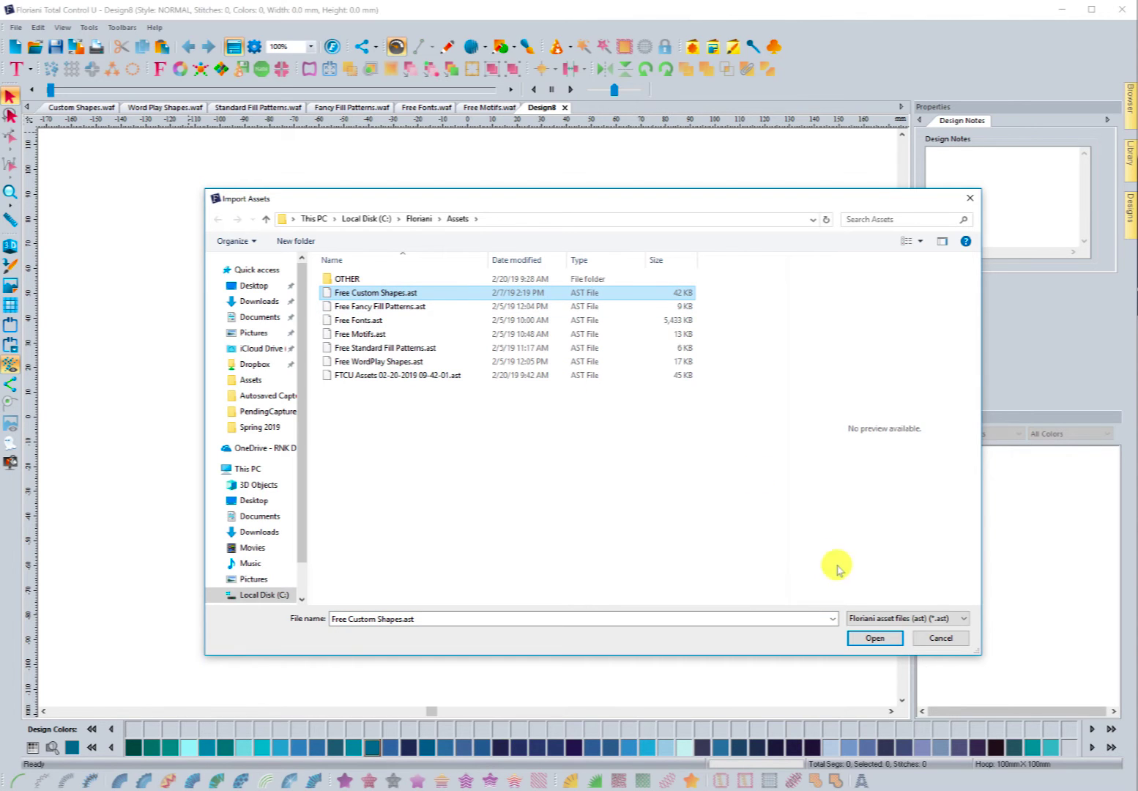
{"action": "left_click", "coordinate": [872, 636]}
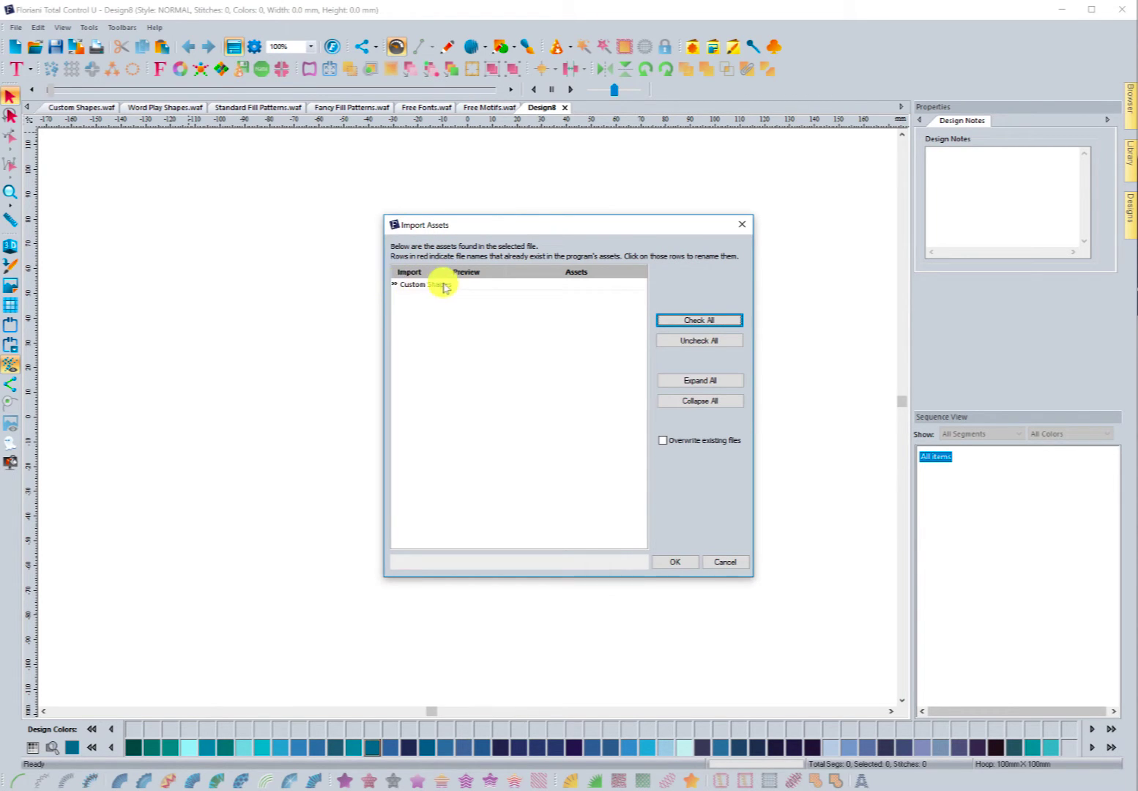
{"action": "left_click", "coordinate": [394, 287]}
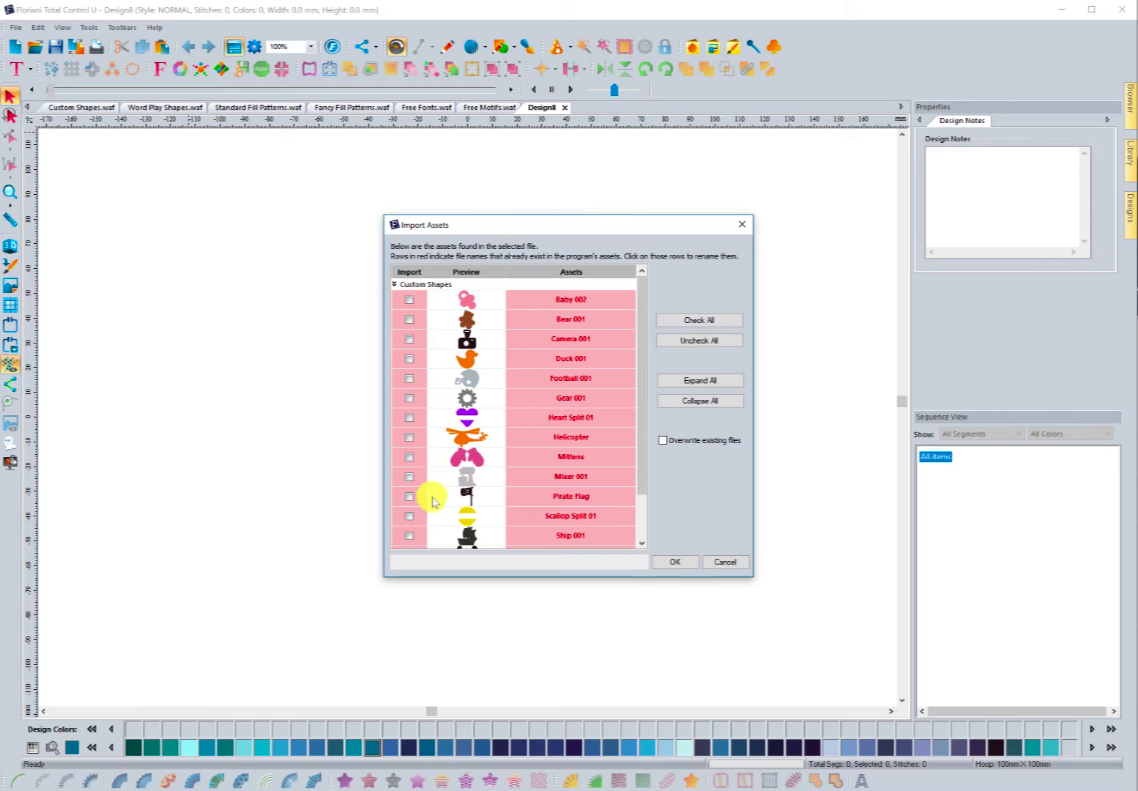
{"action": "left_click", "coordinate": [697, 322]}
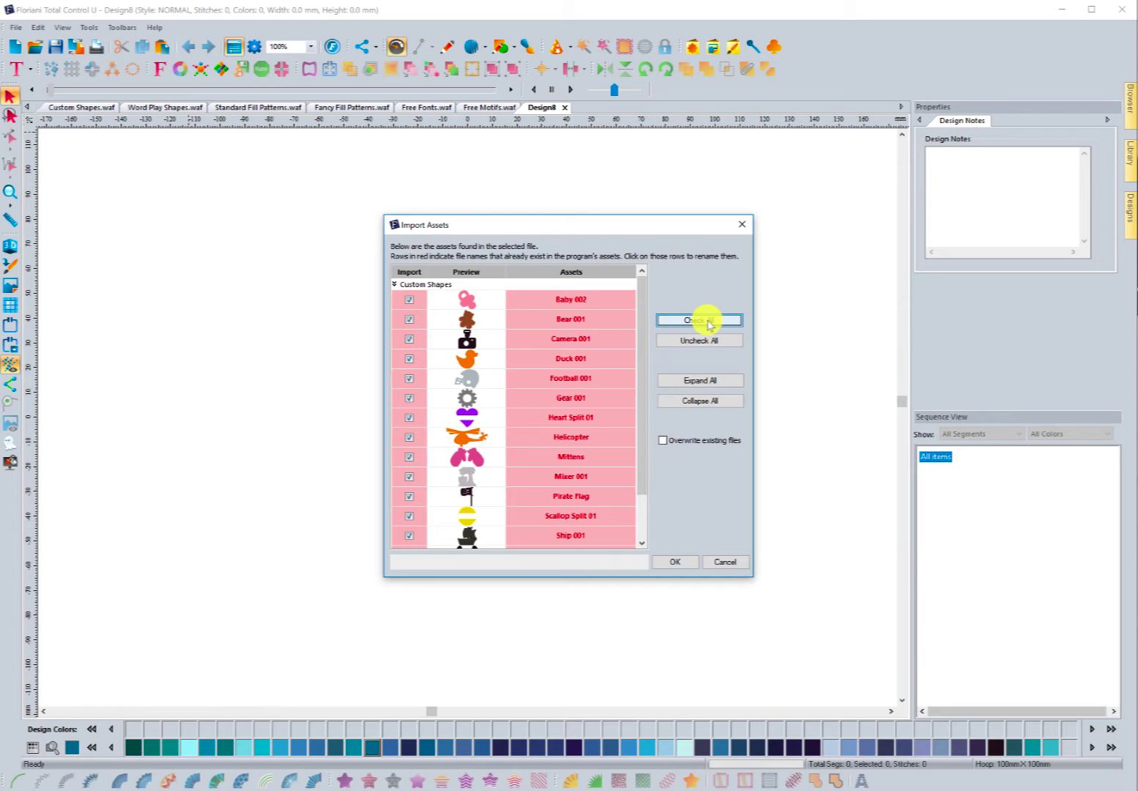
{"action": "left_click", "coordinate": [674, 561]}
{"action": "left_click", "coordinate": [665, 440]}
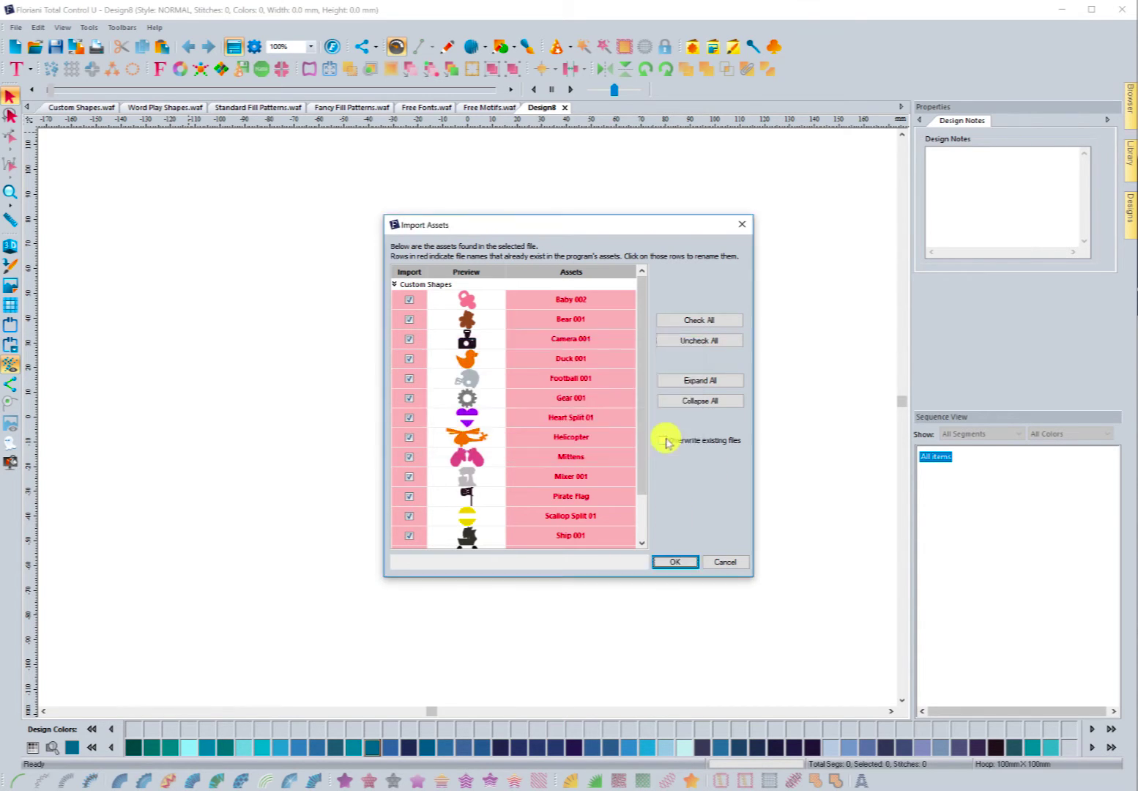
{"action": "left_click", "coordinate": [724, 563]}
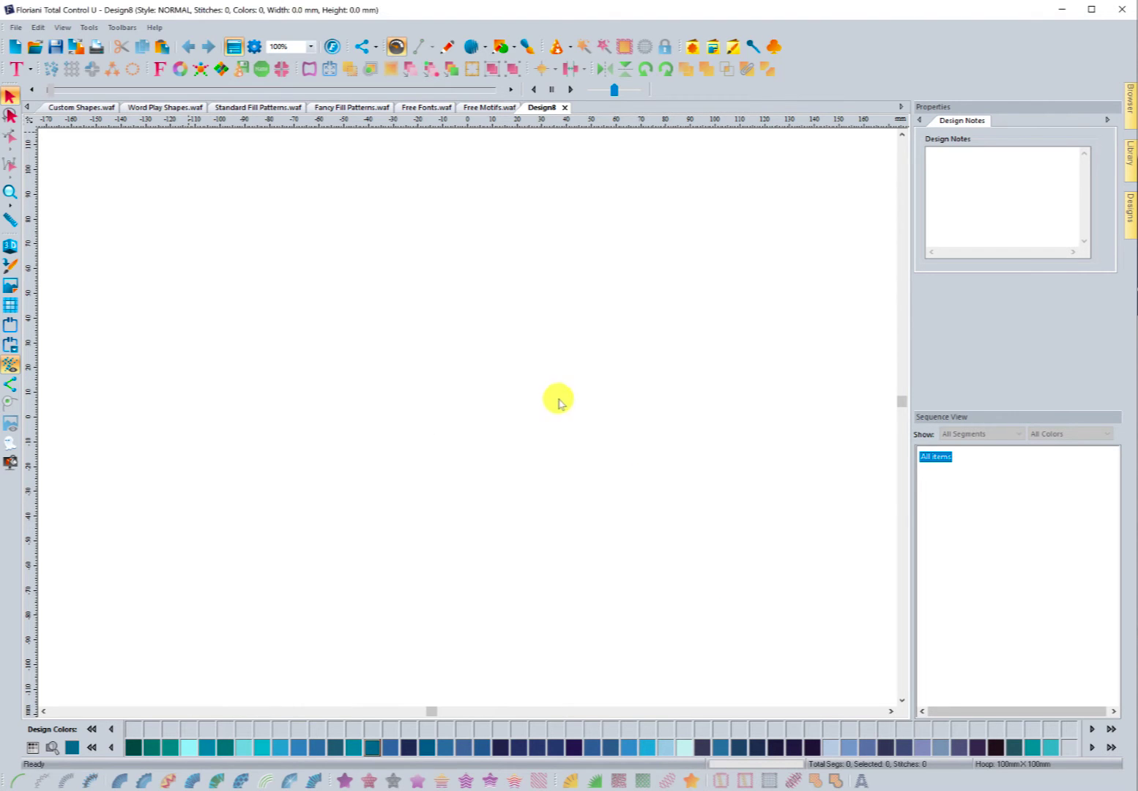
{"action": "left_click", "coordinate": [89, 30]}
{"action": "left_click", "coordinate": [126, 393]}
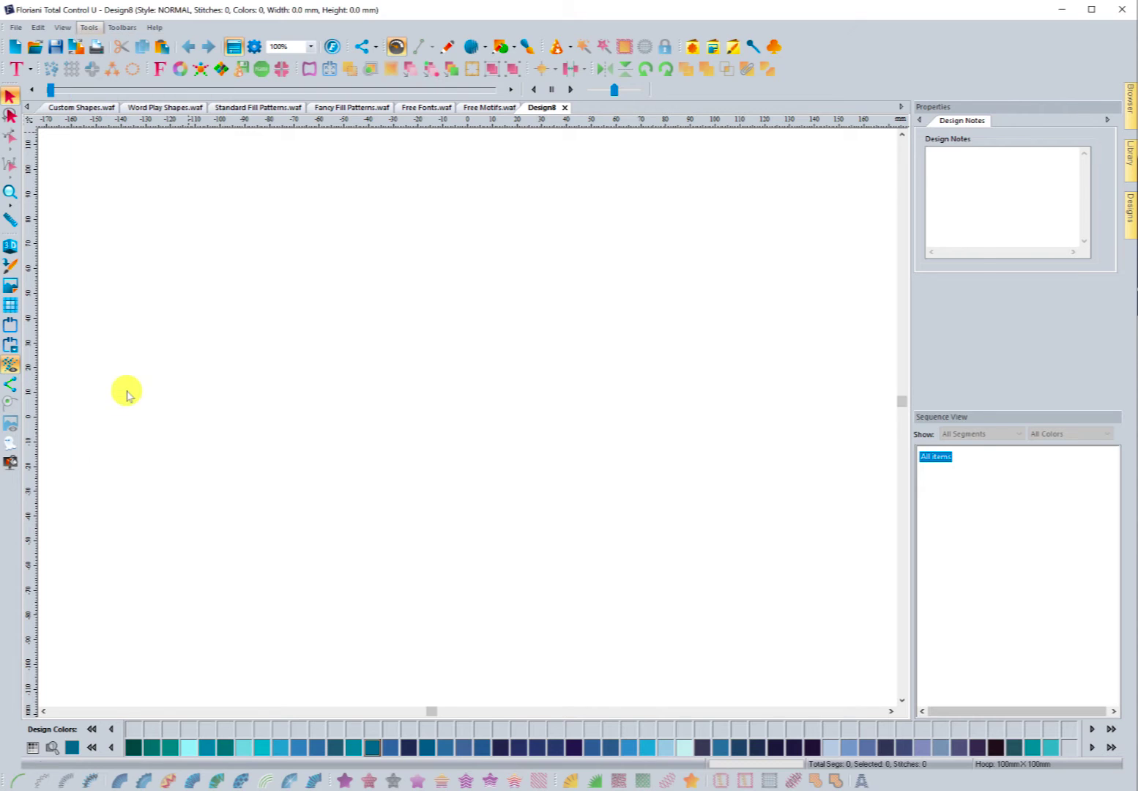
{"action": "left_click", "coordinate": [377, 306]}
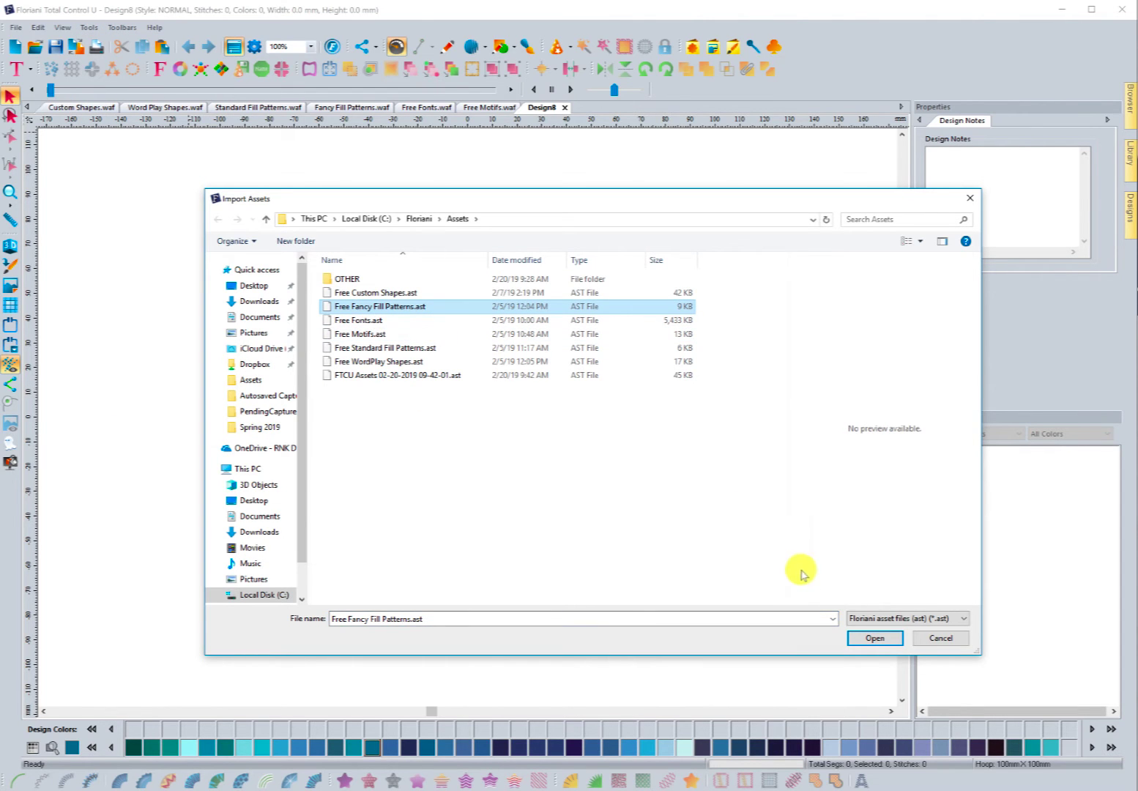
{"action": "left_click", "coordinate": [871, 638]}
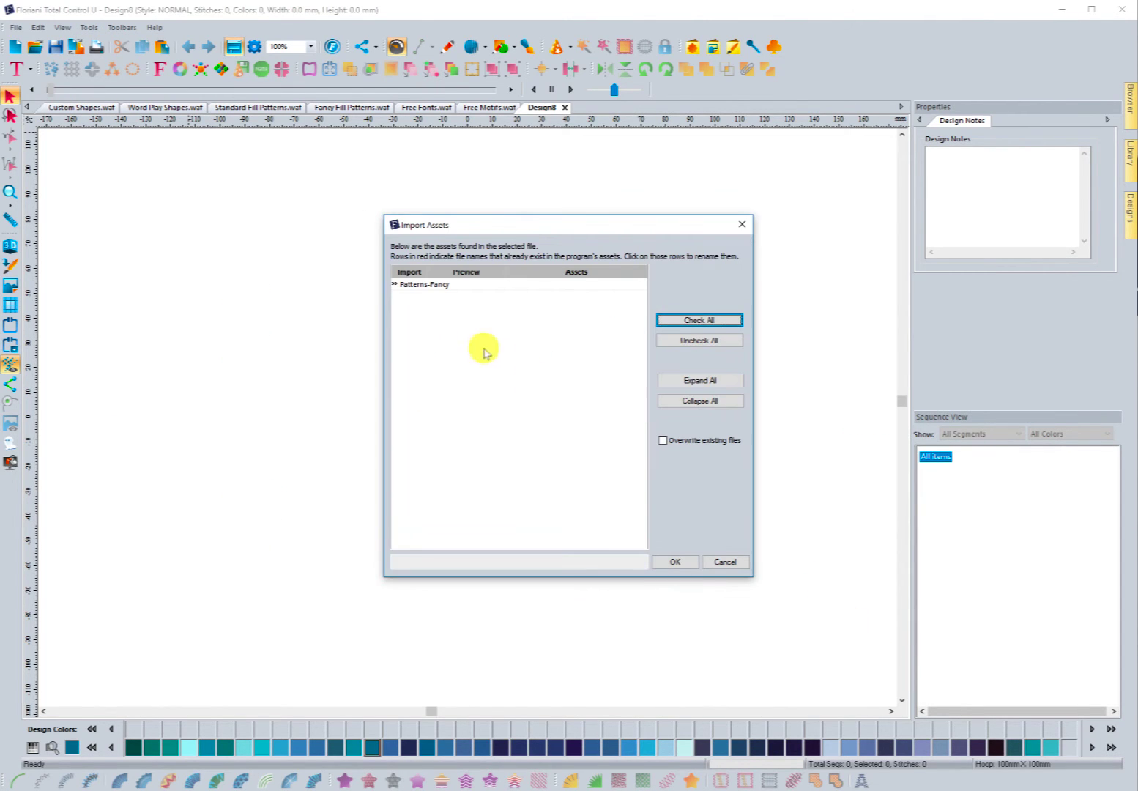
{"action": "left_click", "coordinate": [395, 285]}
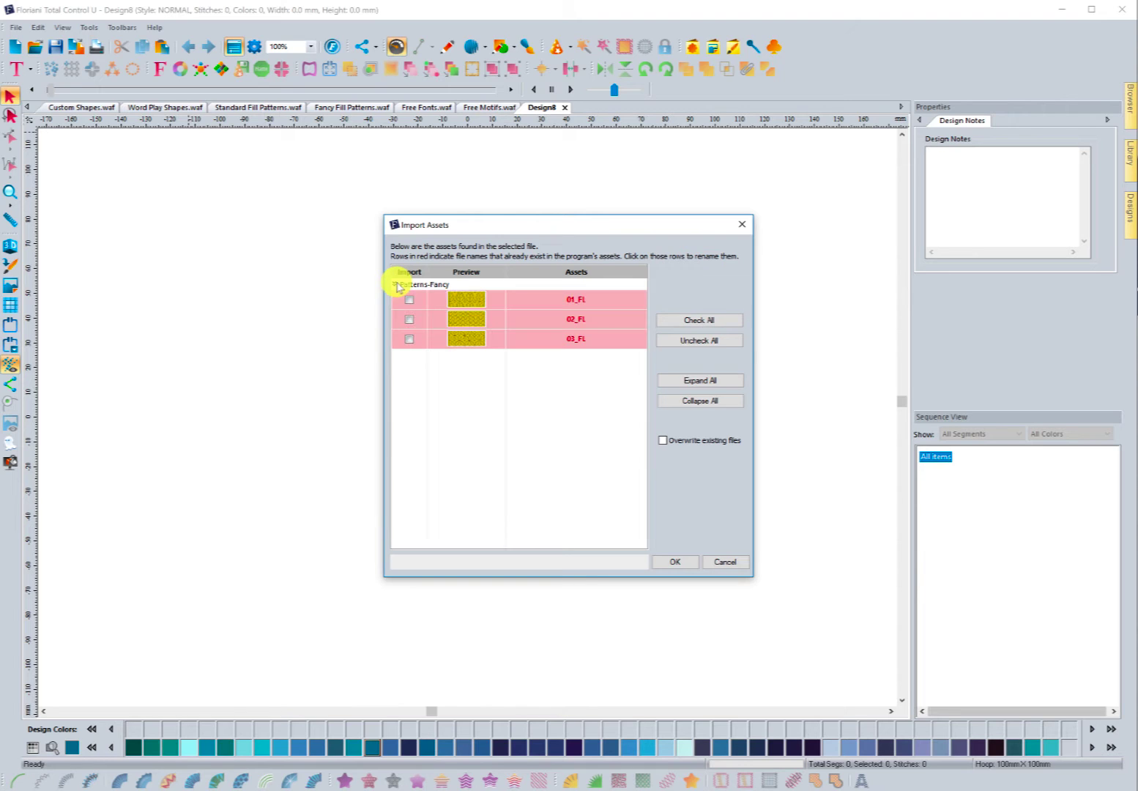
{"action": "left_click", "coordinate": [702, 319]}
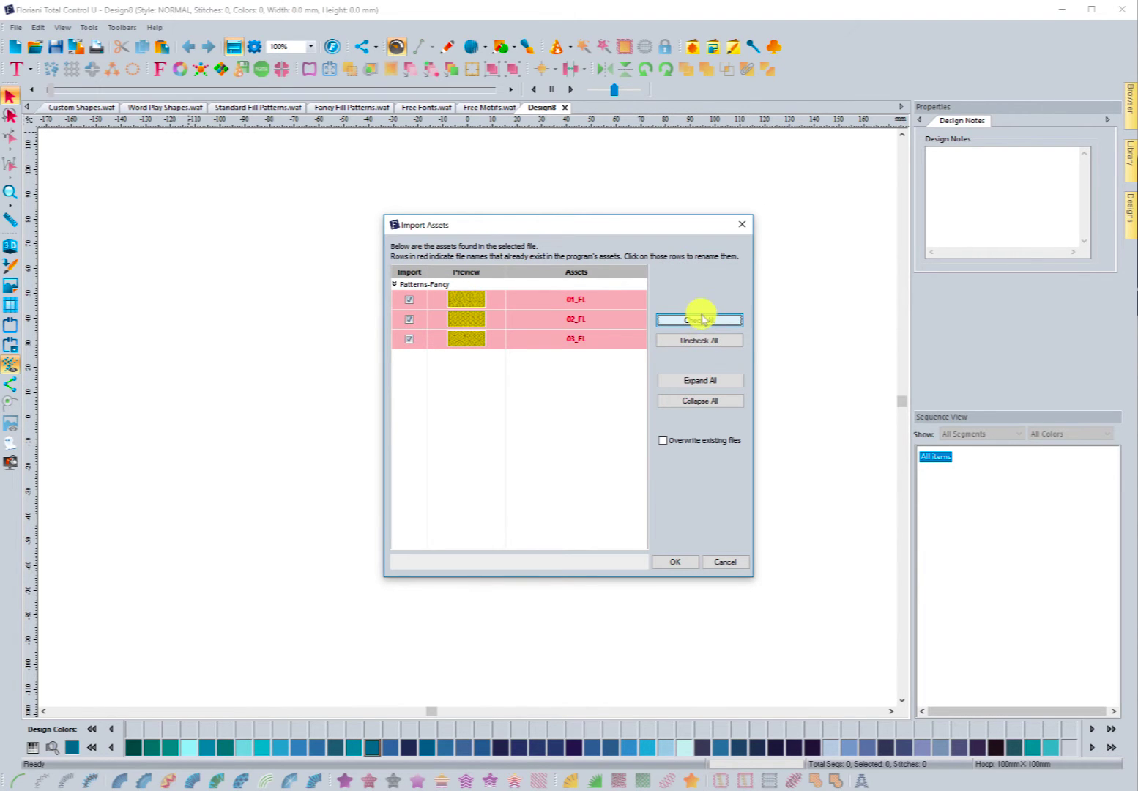
{"action": "left_click", "coordinate": [685, 562]}
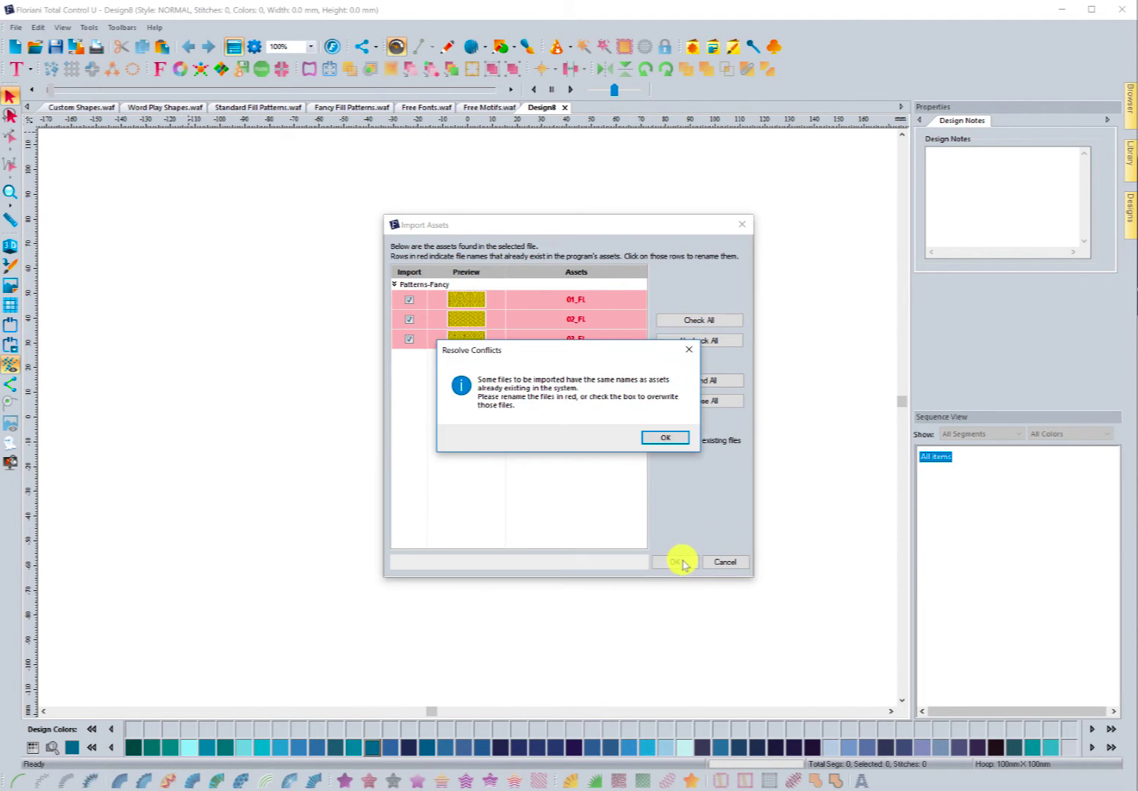
{"action": "left_click", "coordinate": [669, 438]}
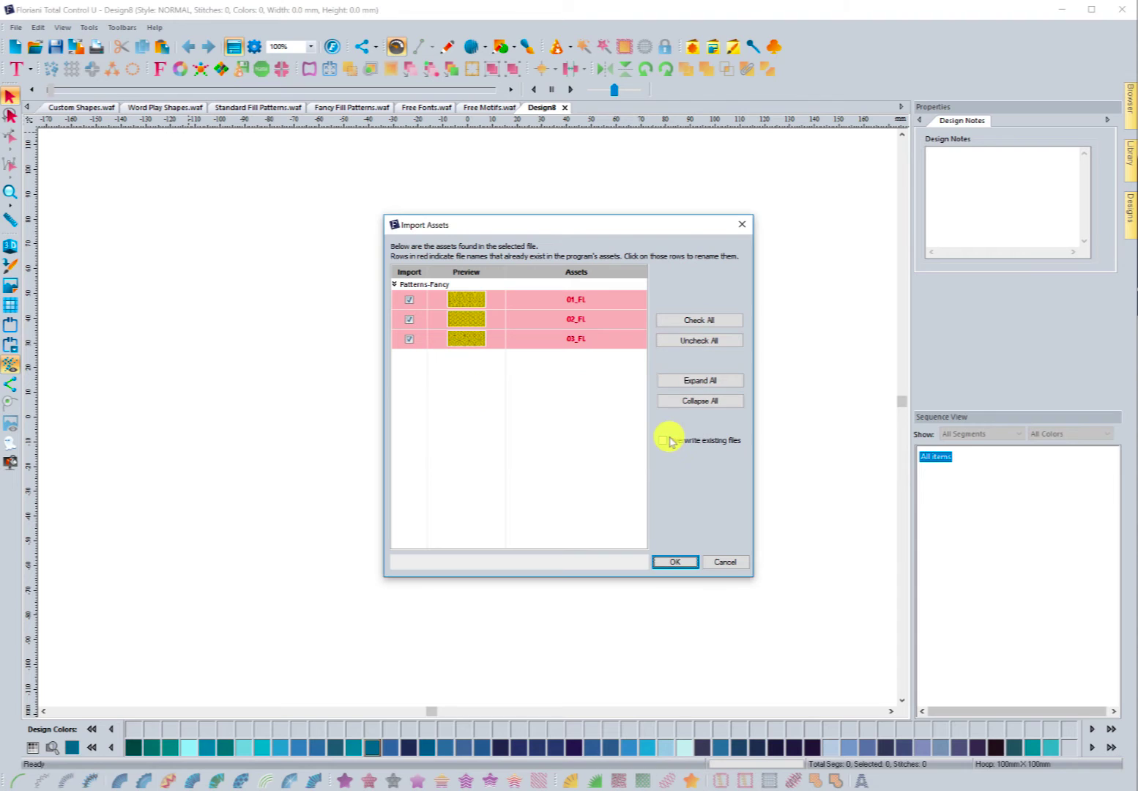
{"action": "left_click", "coordinate": [726, 563]}
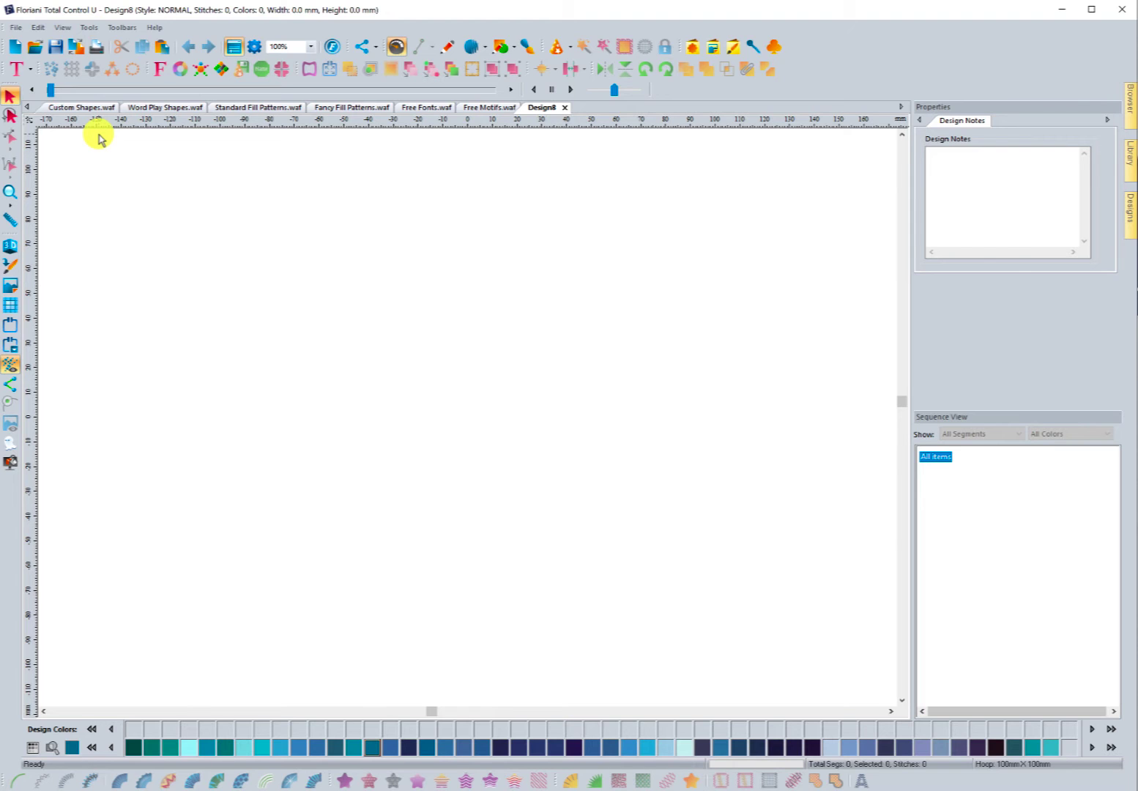
- Switch to Custom Shapes.waf, insert the Helicopter shape from the gallery, then delete it
{"action": "left_click", "coordinate": [69, 107]}
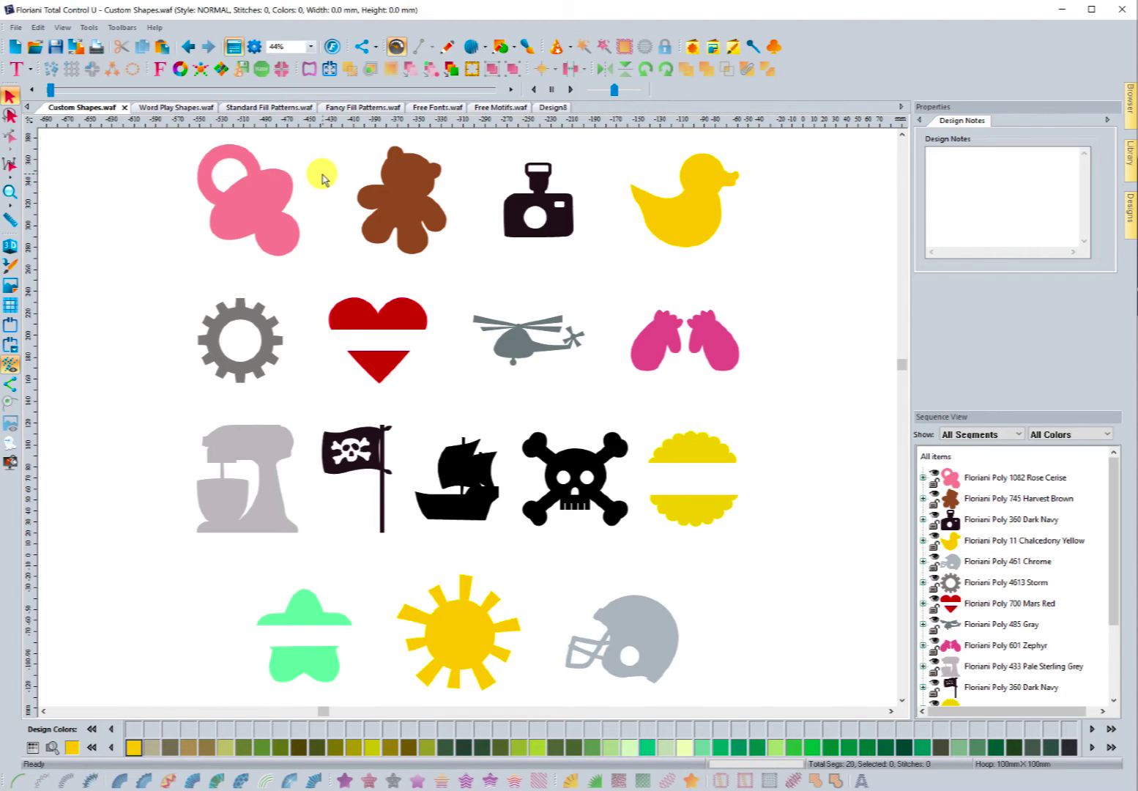
{"action": "left_click", "coordinate": [693, 49]}
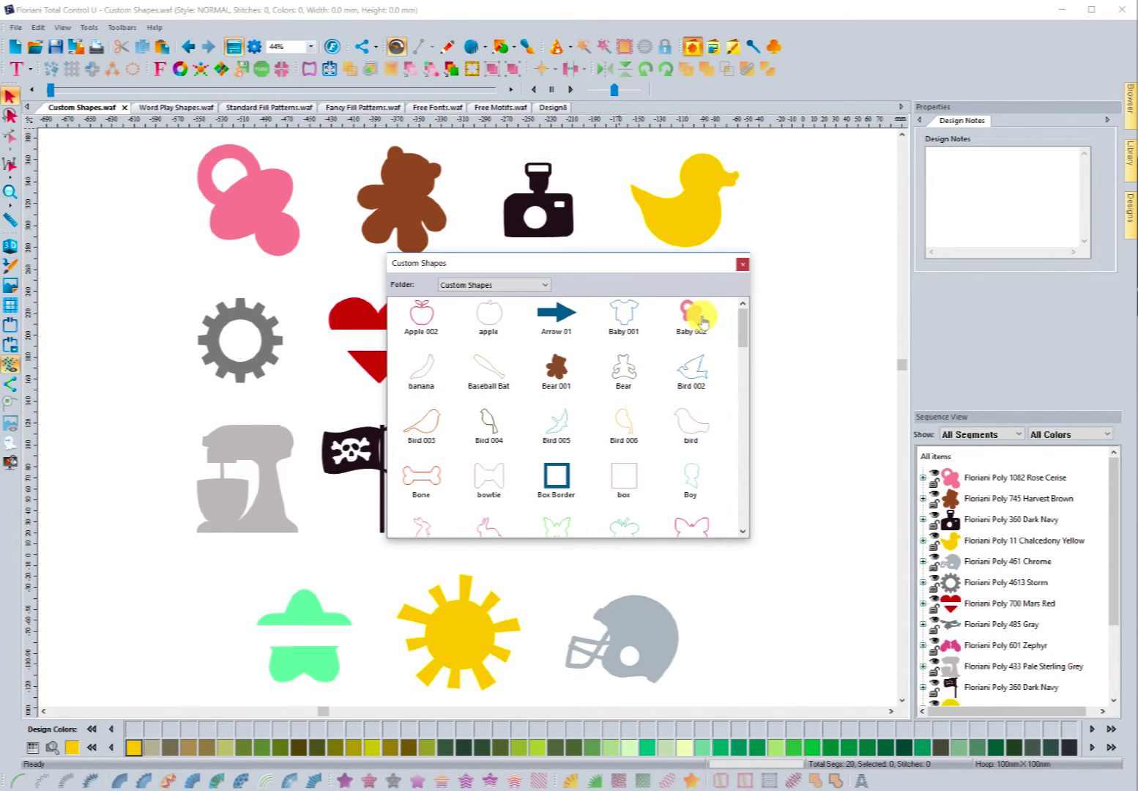
{"action": "scroll", "coordinate": [575, 391], "scroll_direction": "down", "scroll_amount": 3}
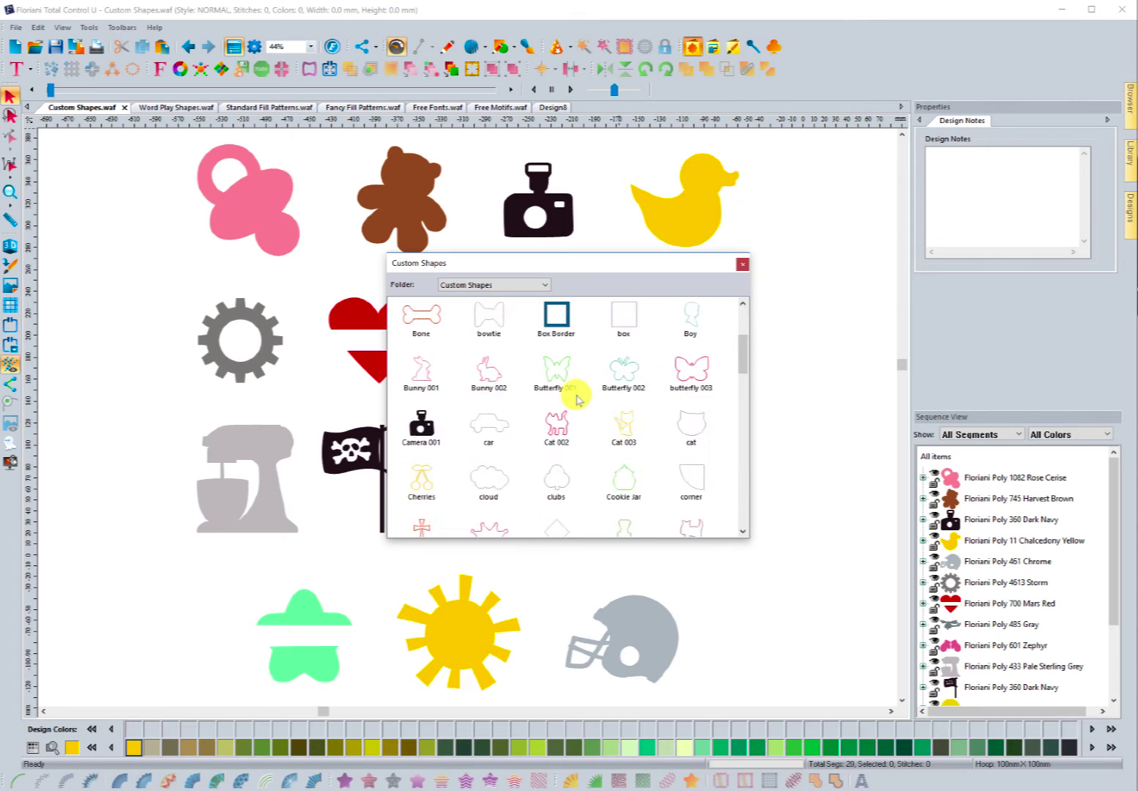
{"action": "scroll", "coordinate": [579, 400], "scroll_direction": "down", "scroll_amount": 5}
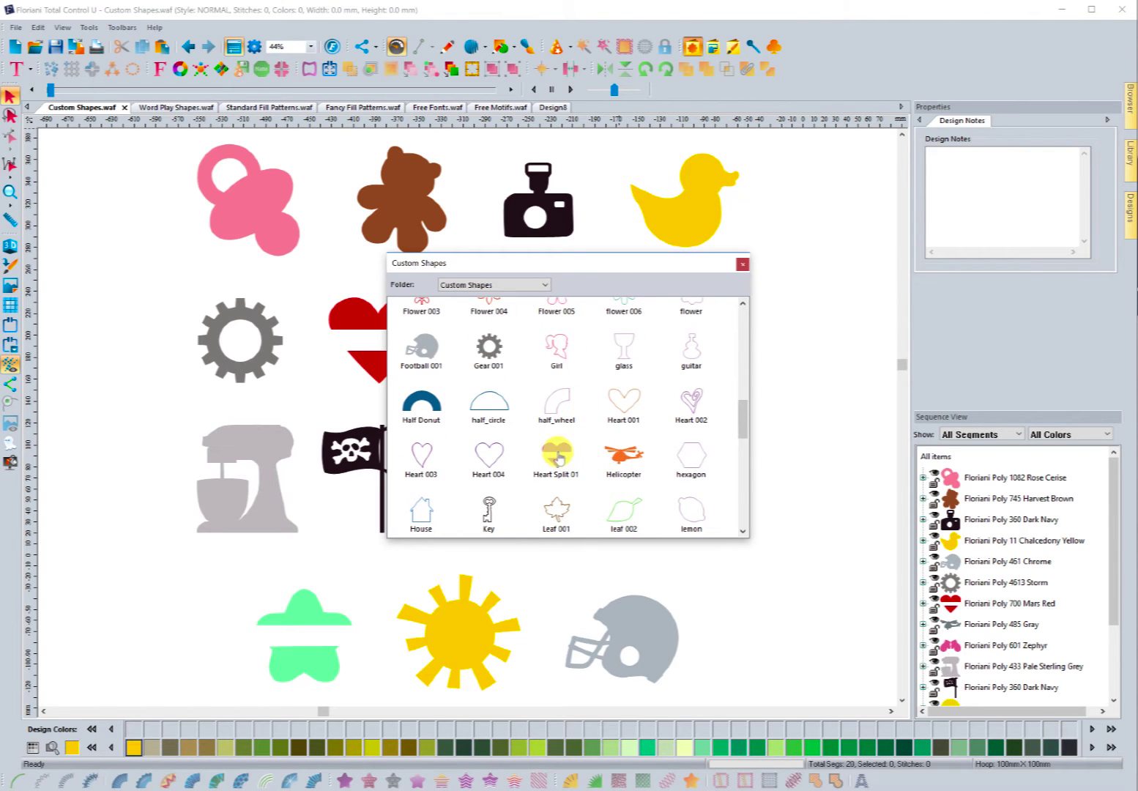
{"action": "double_click", "coordinate": [623, 458]}
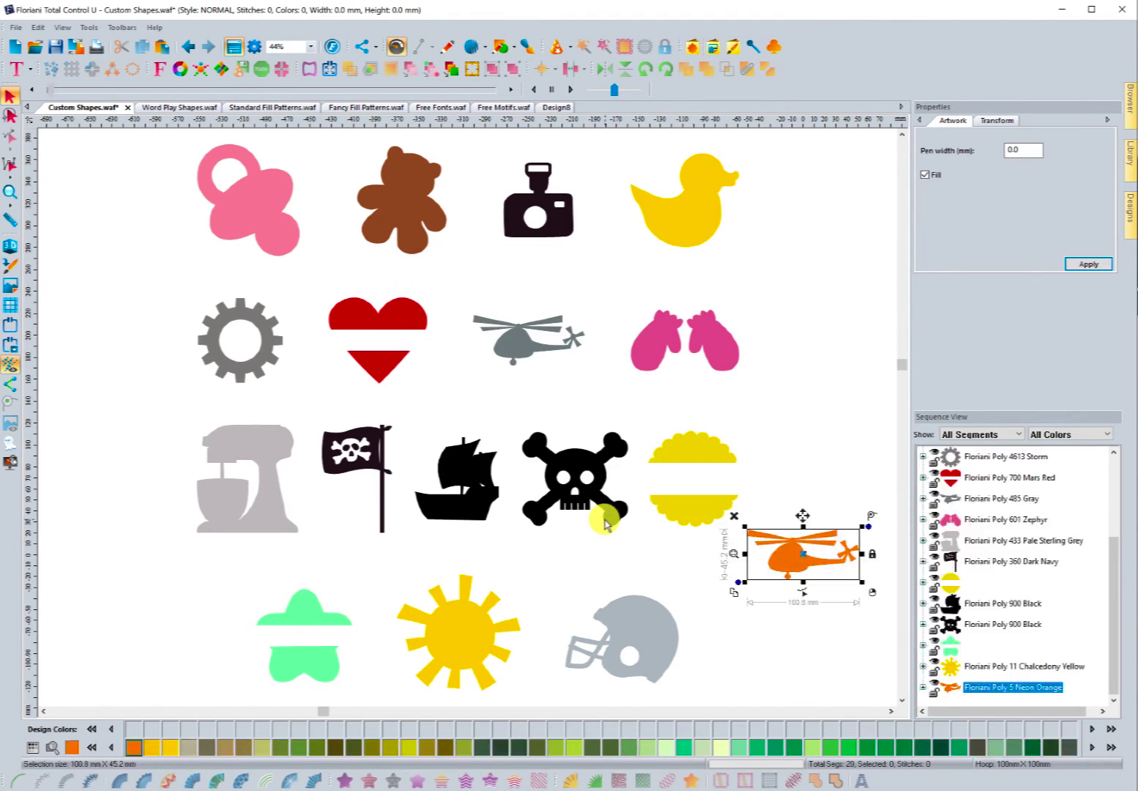
{"action": "left_click", "coordinate": [734, 515]}
{"action": "left_click", "coordinate": [822, 405]}
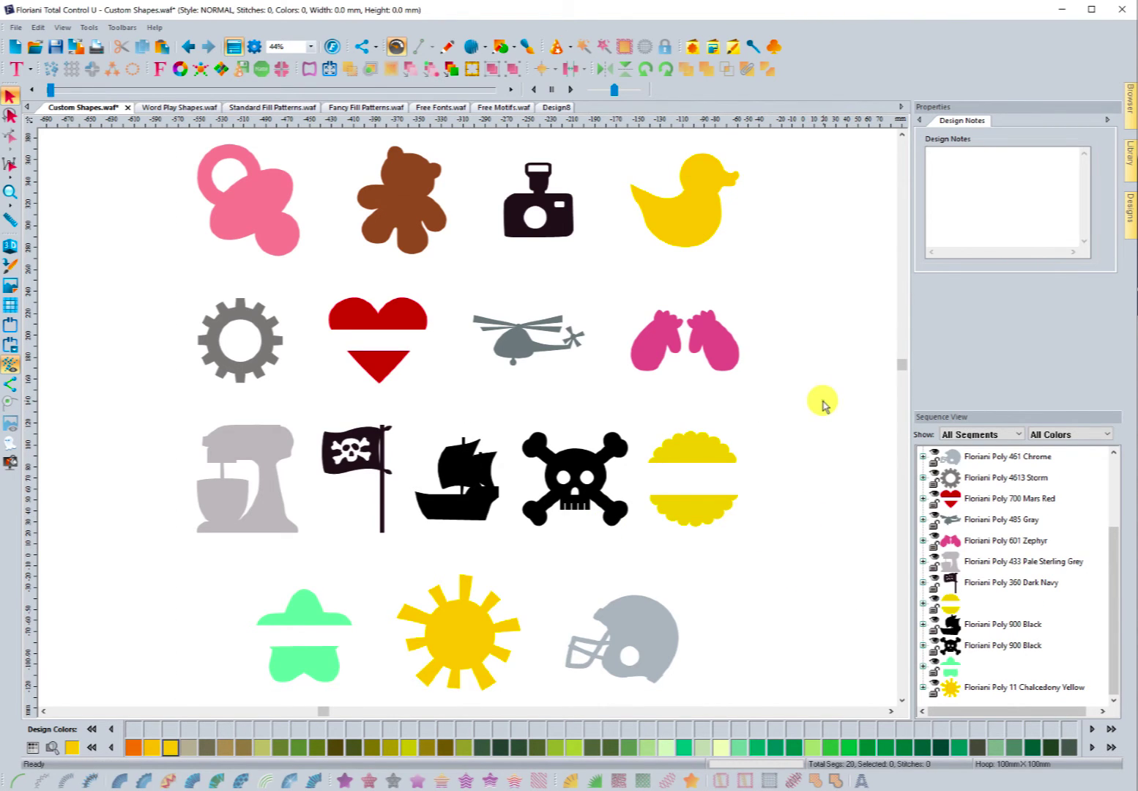
- Switch to the Word Play Shapes.waf design and launch the Word Play tool
{"action": "left_click", "coordinate": [158, 108]}
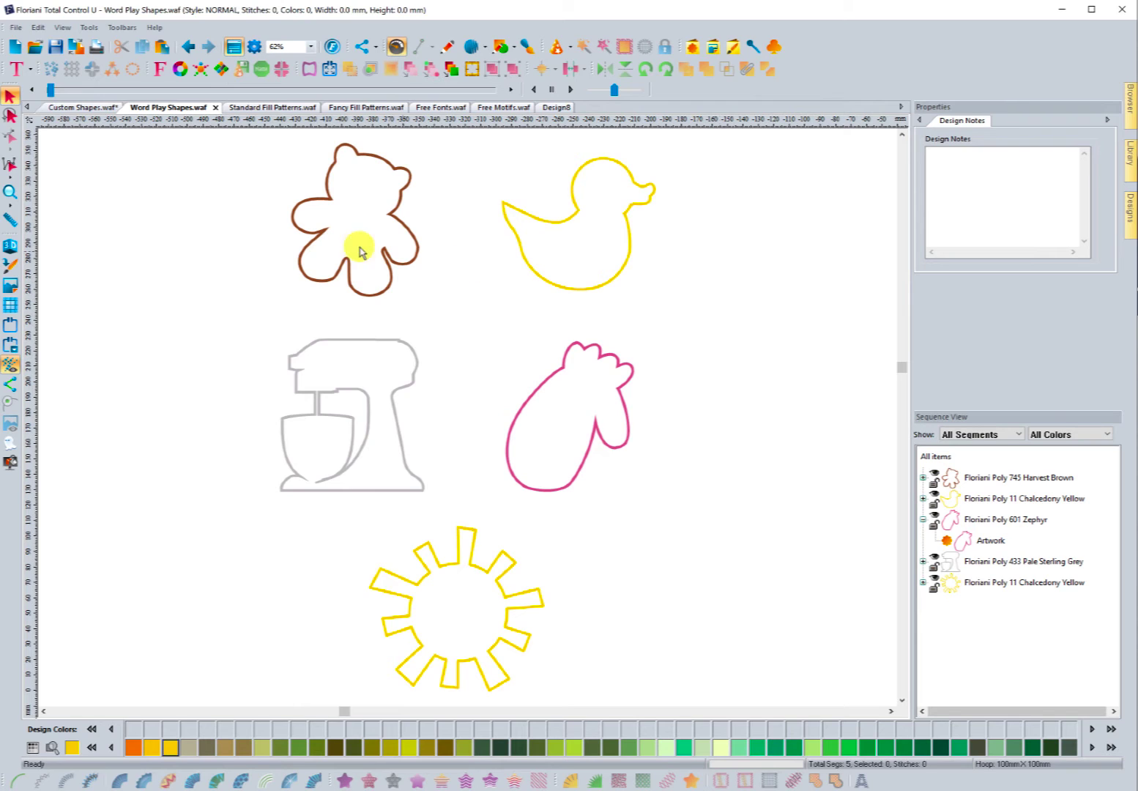
{"action": "left_click", "coordinate": [221, 71]}
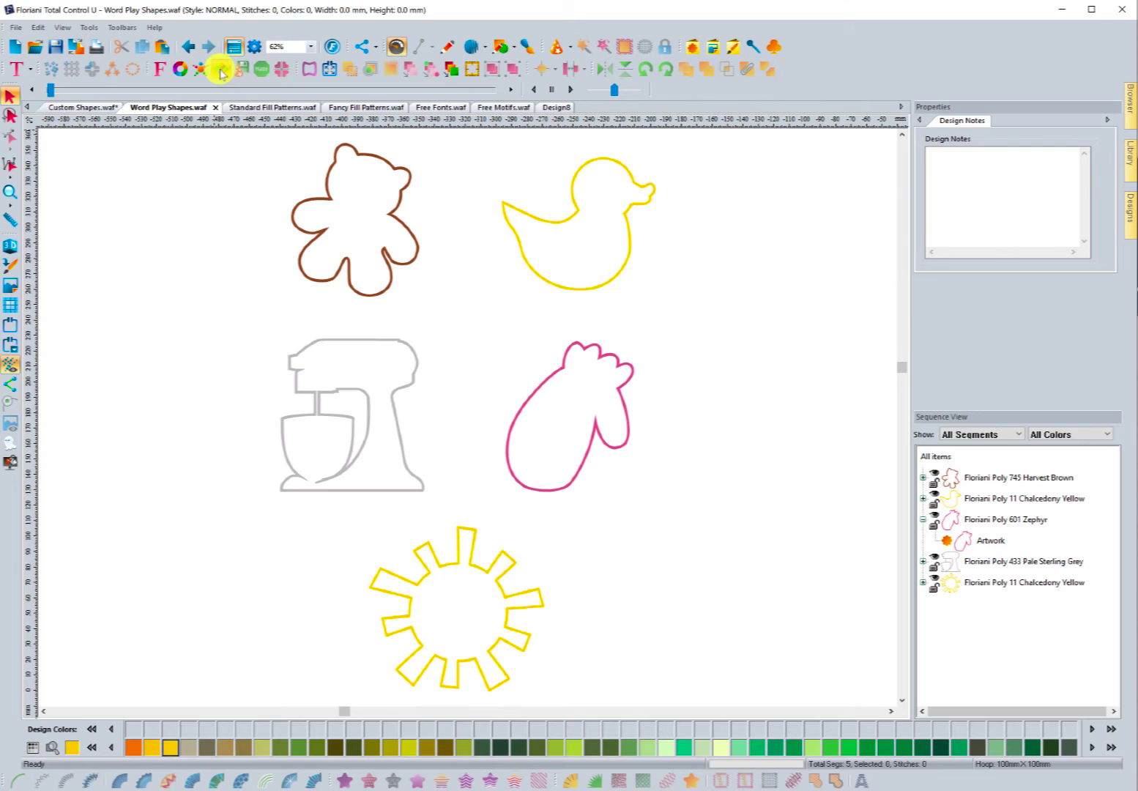
- Choose Duck 001 as the Word Play shape
{"action": "left_click", "coordinate": [403, 245]}
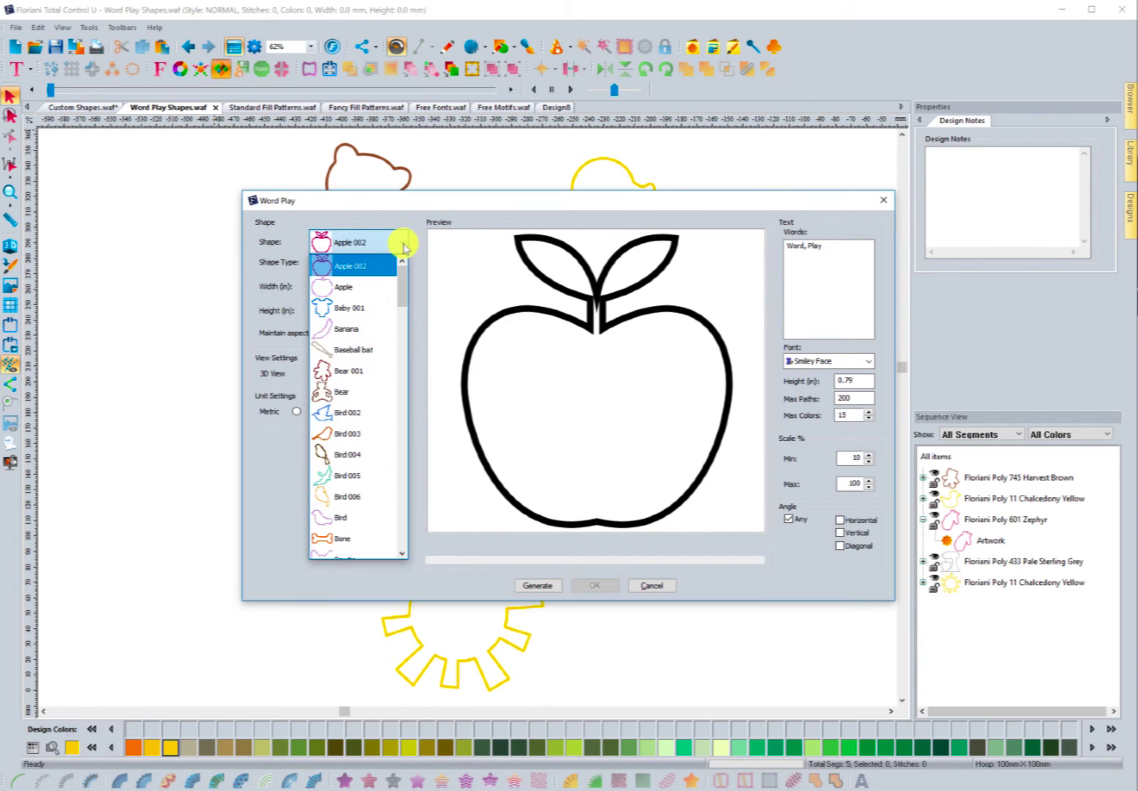
{"action": "scroll", "coordinate": [402, 279], "scroll_direction": "down", "scroll_amount": 2}
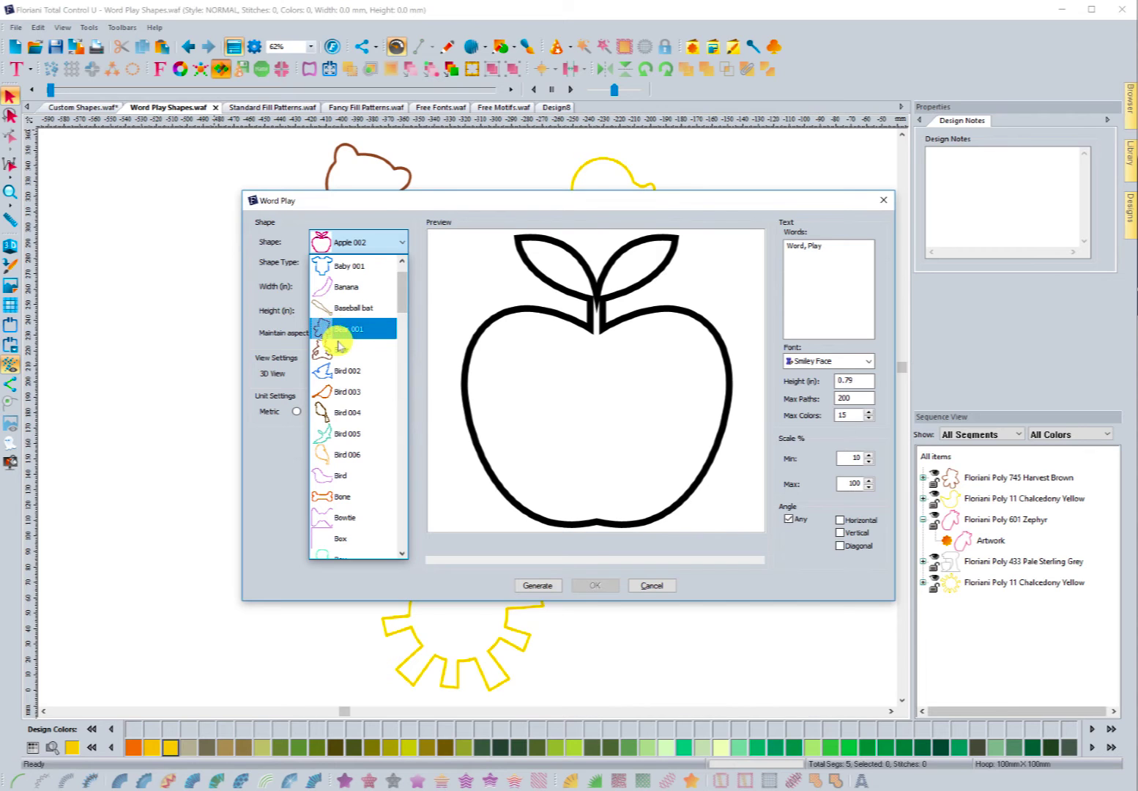
{"action": "scroll", "coordinate": [359, 452], "scroll_direction": "down", "scroll_amount": 4}
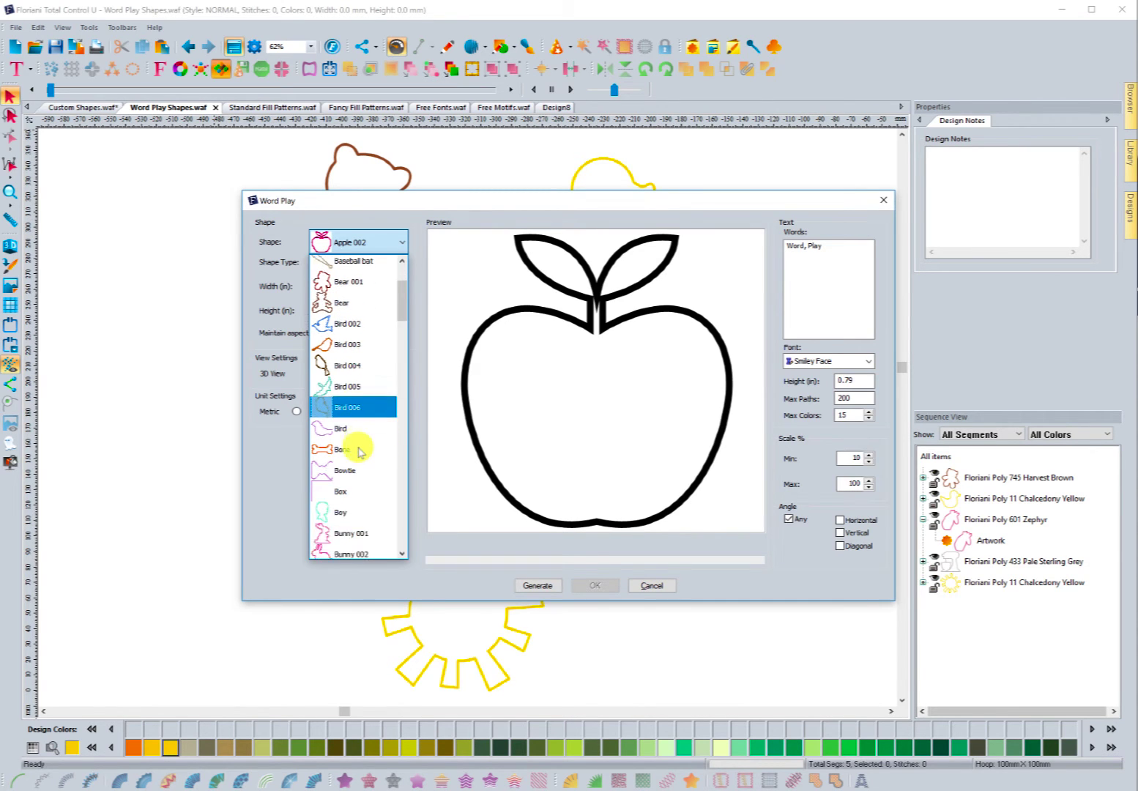
{"action": "scroll", "coordinate": [359, 452], "scroll_direction": "down", "scroll_amount": 4}
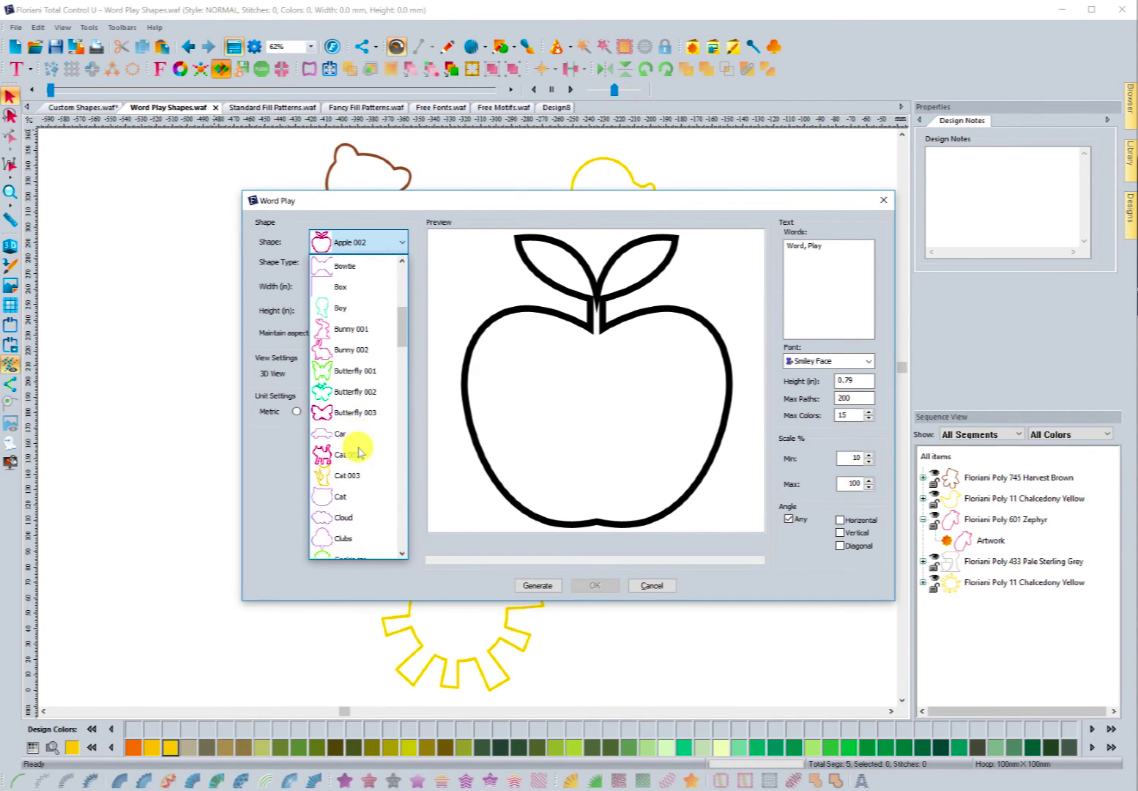
{"action": "scroll", "coordinate": [359, 452], "scroll_direction": "down", "scroll_amount": 1}
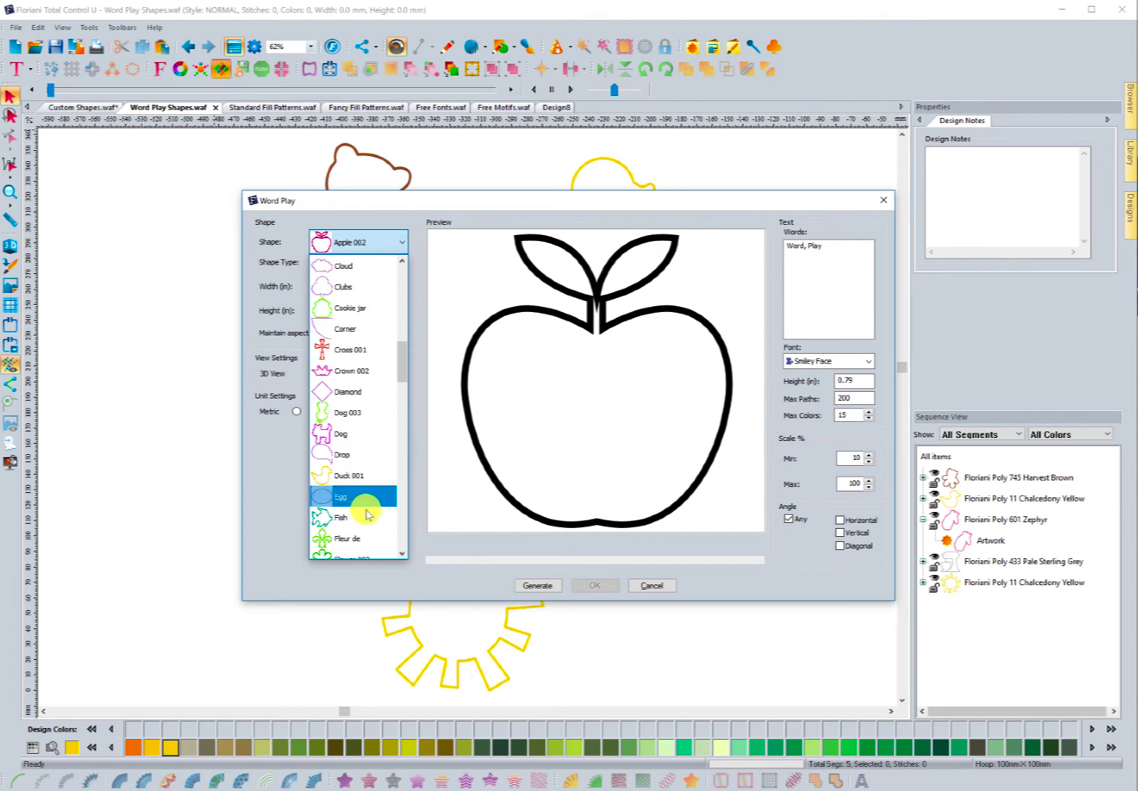
{"action": "left_click", "coordinate": [345, 482]}
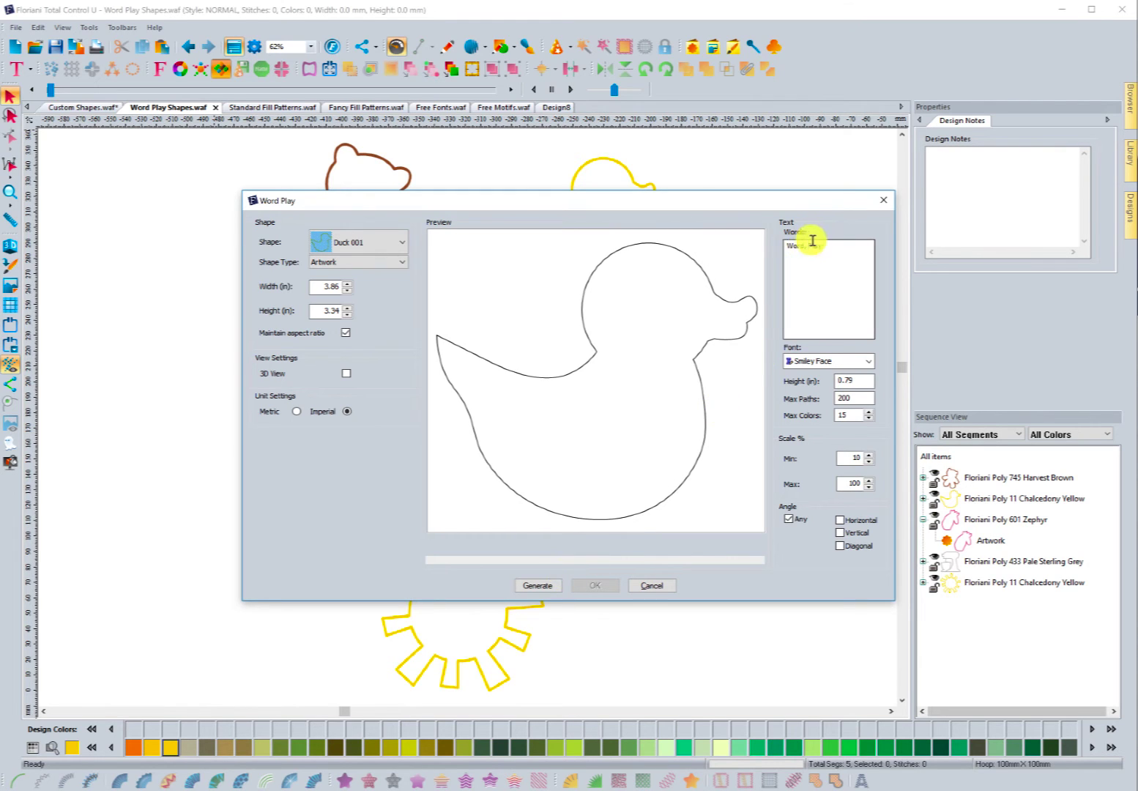
{"action": "left_click_drag", "start_coordinate": [829, 244], "coordinate": [786, 246]}
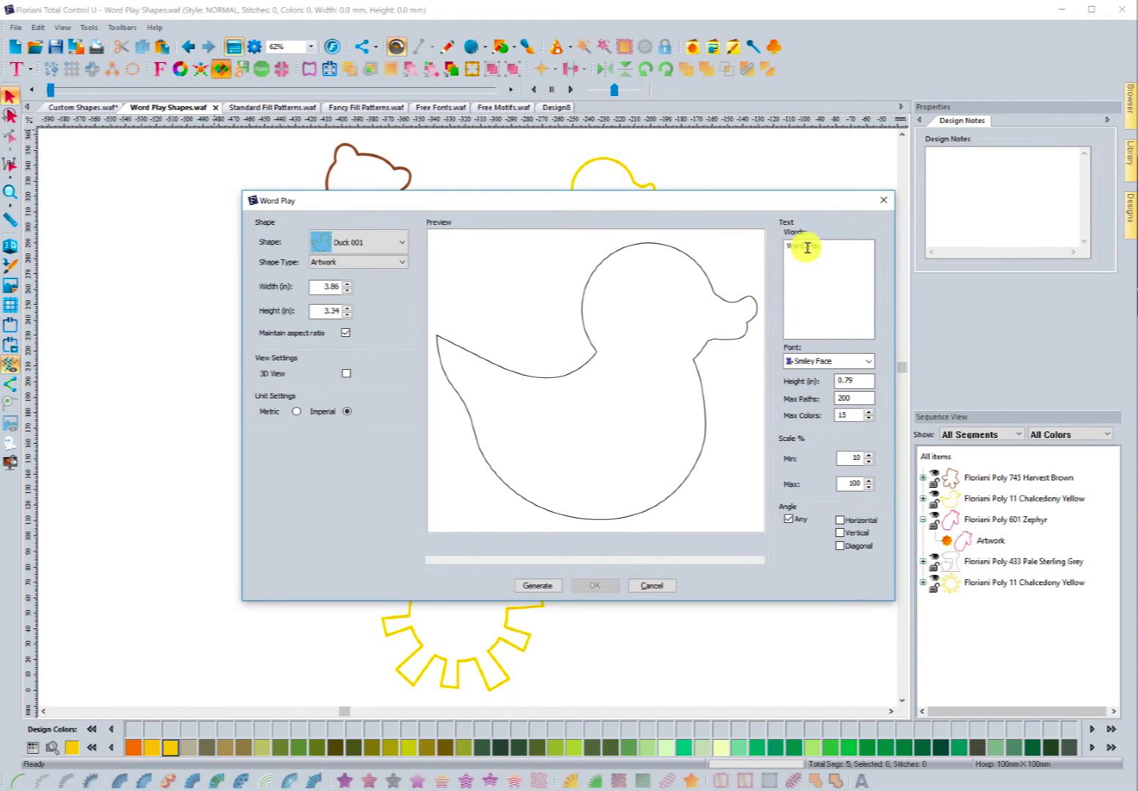
{"action": "left_click", "coordinate": [808, 246]}
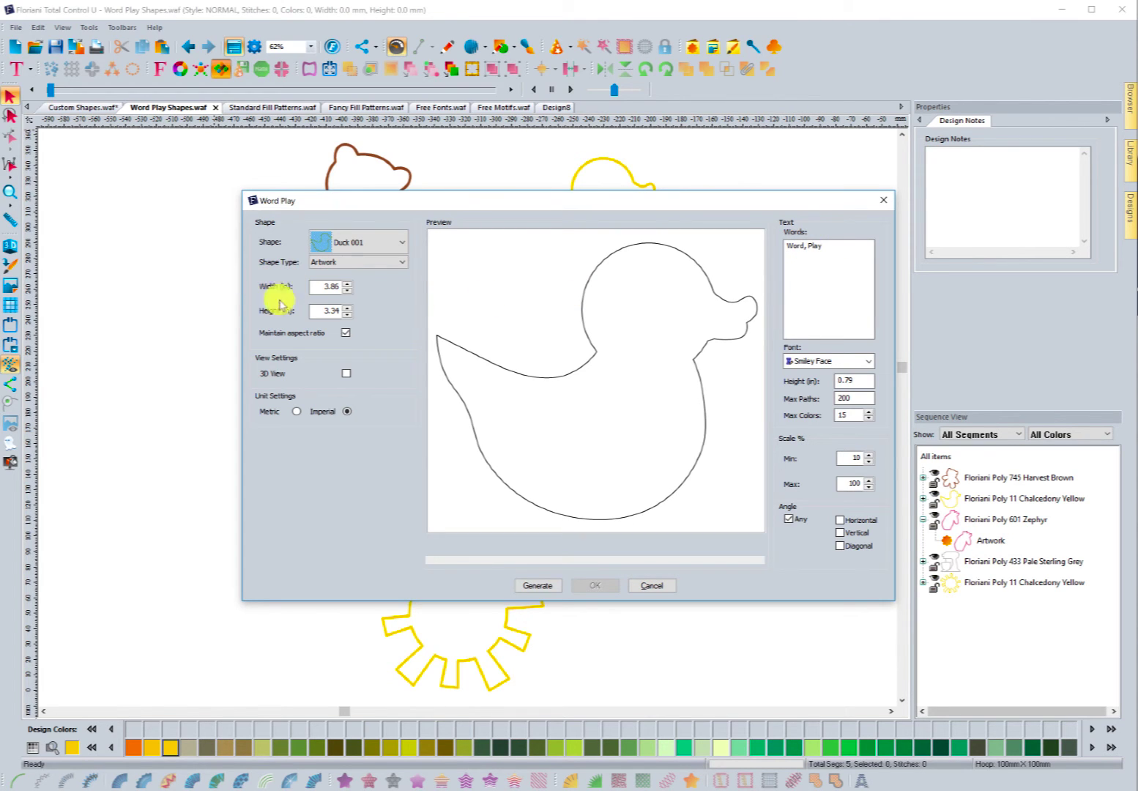
- Enter 6 for width and height with Maintain aspect ratio kept on, giving 6.93 × 6 in
{"action": "left_click_drag", "start_coordinate": [306, 287], "coordinate": [387, 293]}
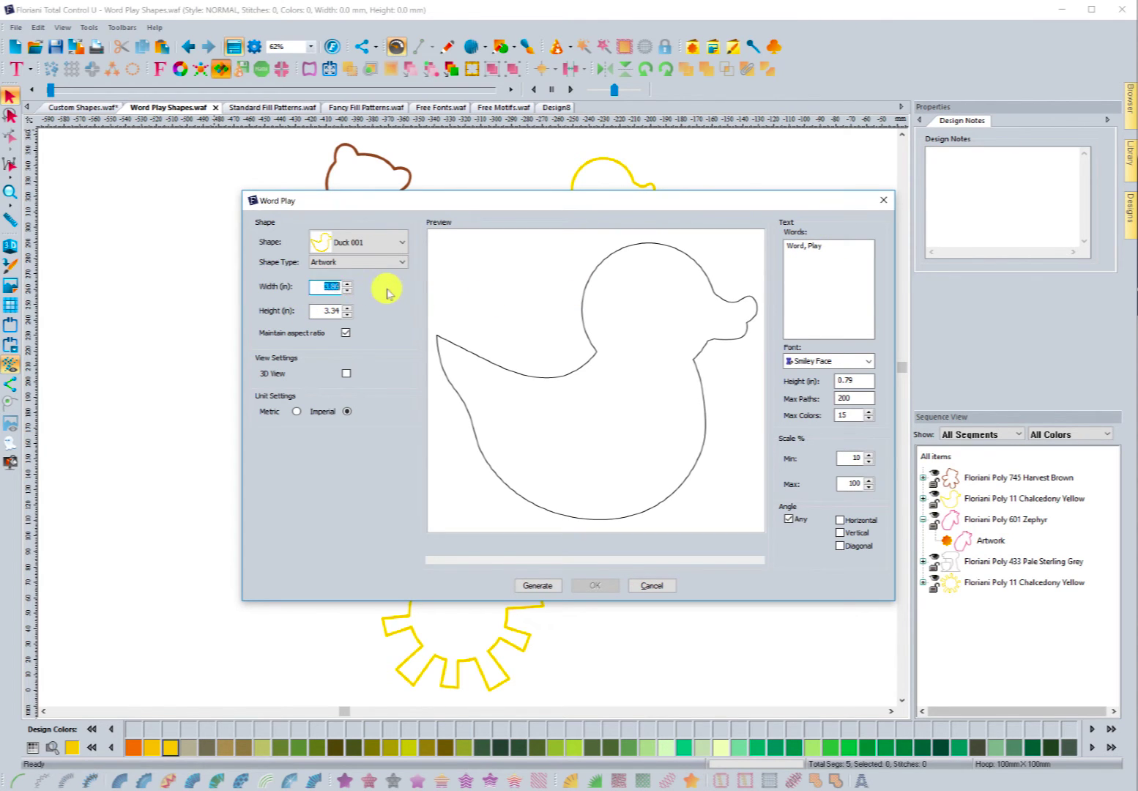
{"action": "type", "text": "6"}
{"action": "left_click_drag", "start_coordinate": [322, 310], "coordinate": [356, 311]}
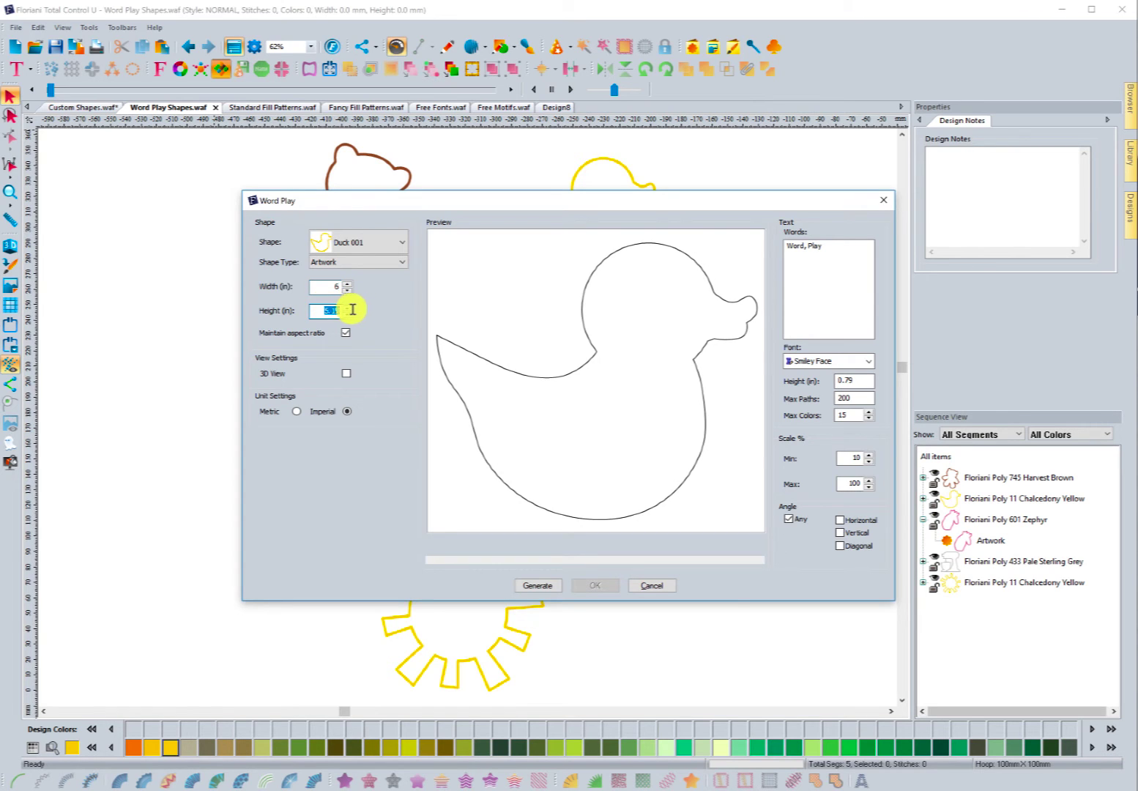
{"action": "type", "text": "6"}
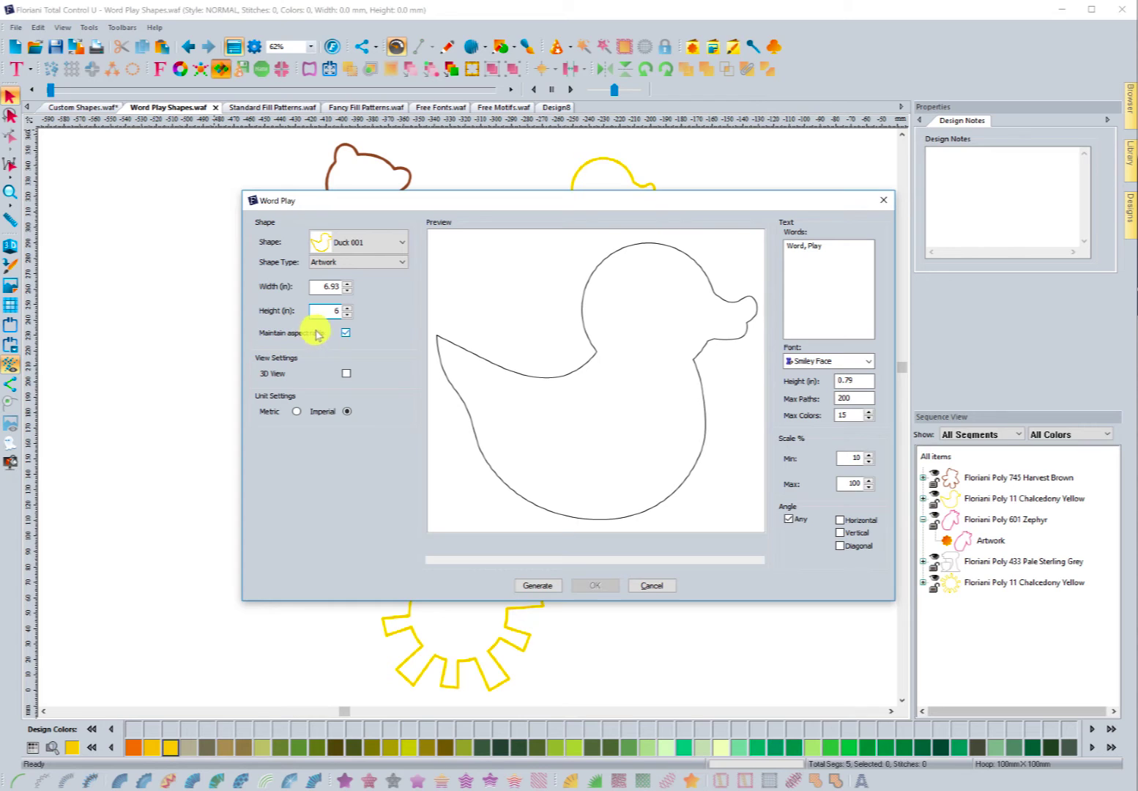
{"action": "left_click", "coordinate": [346, 334]}
{"action": "left_click", "coordinate": [346, 333]}
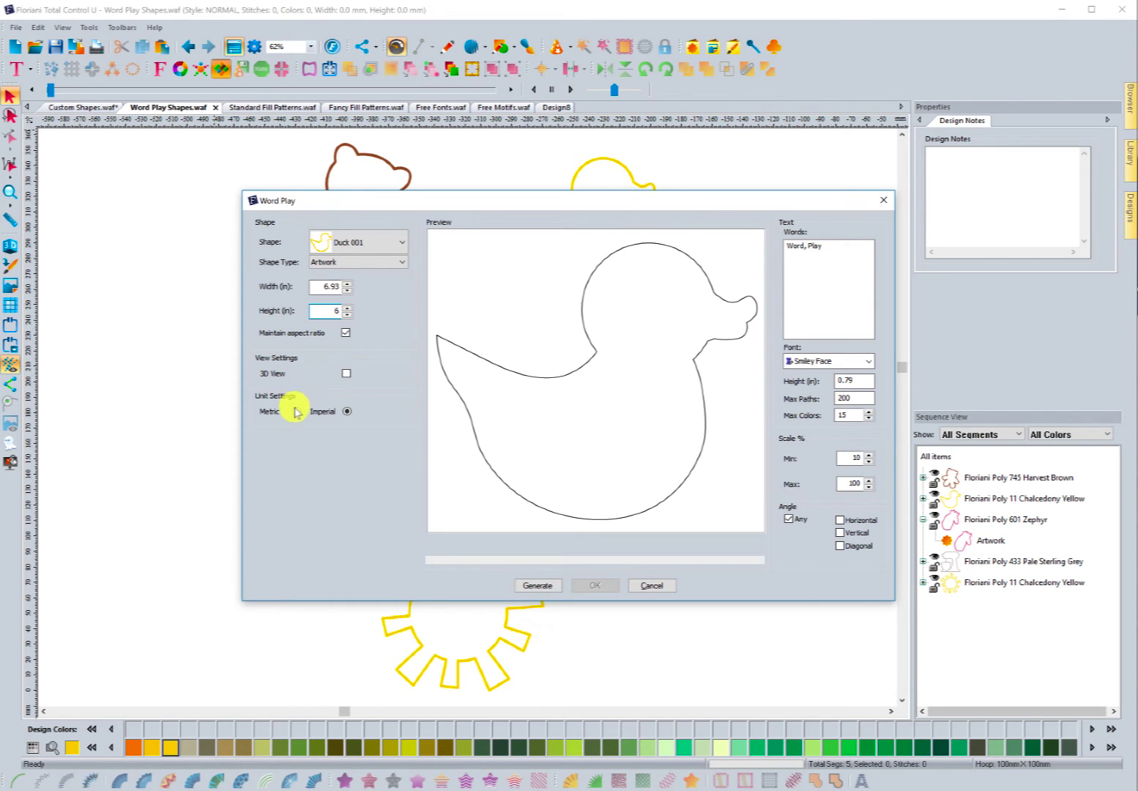
- Replace the words with 'Duck,Duck, Goose' and generate the fill inside the duck
{"action": "left_click_drag", "start_coordinate": [786, 247], "coordinate": [820, 245]}
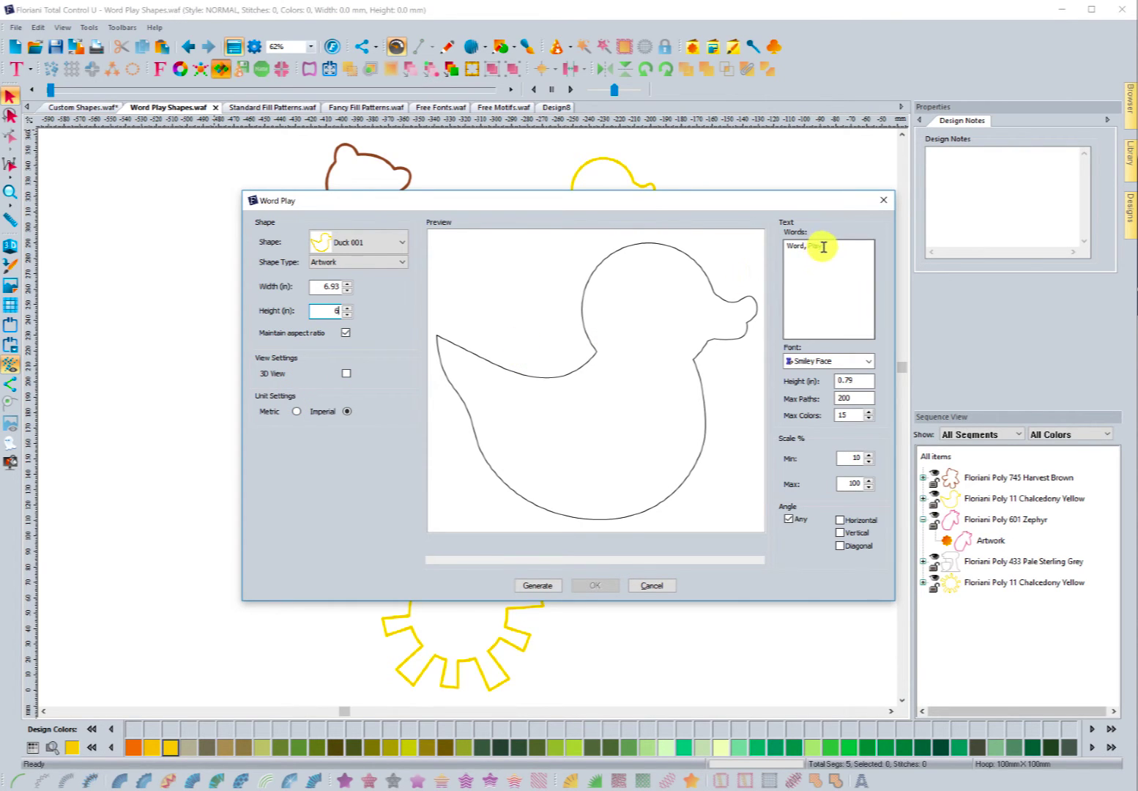
{"action": "type", "text": "Duck,Duck, Goose"}
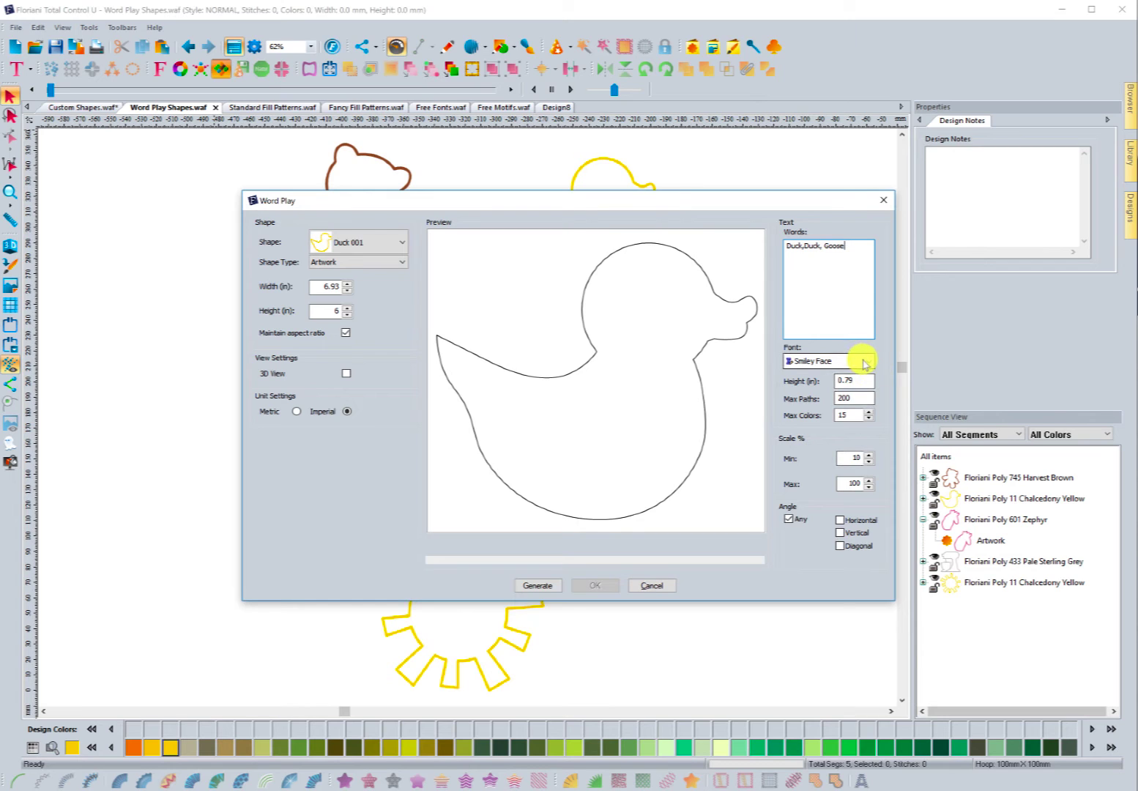
{"action": "left_click", "coordinate": [539, 585]}
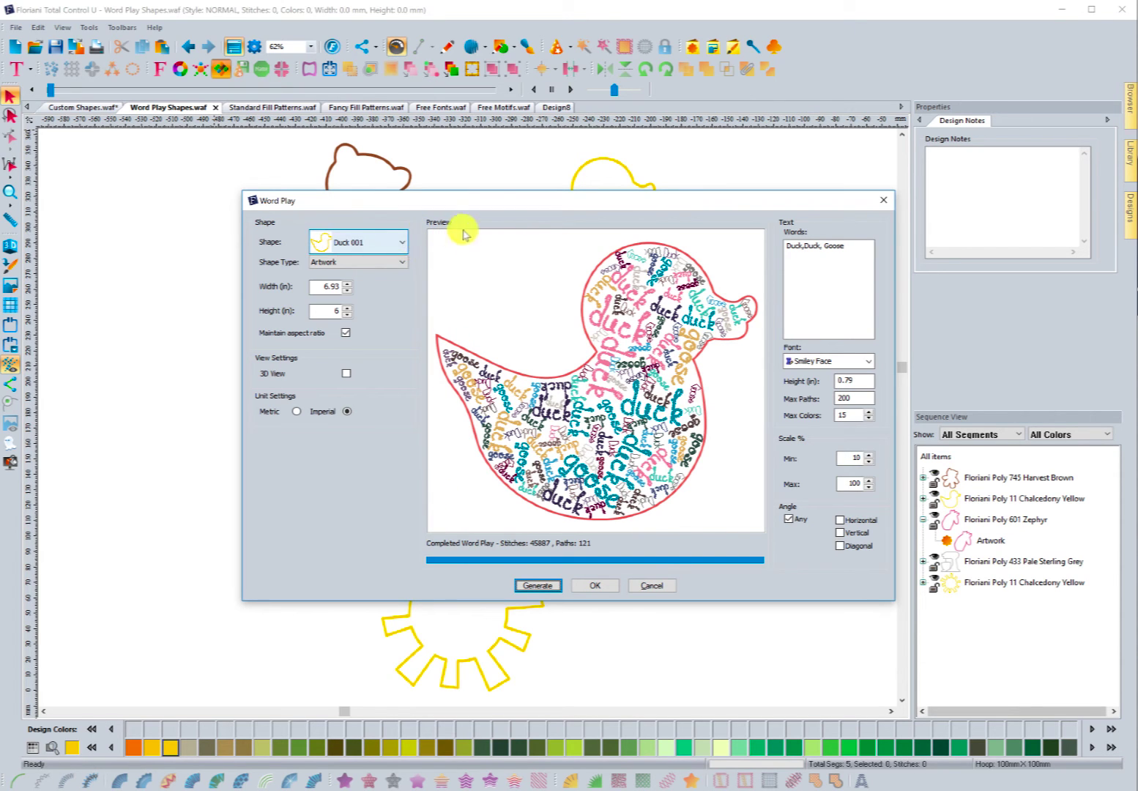
- Close Word Play without adding the duck and switch to Standard Fill Patterns.waf
{"action": "left_click", "coordinate": [648, 586]}
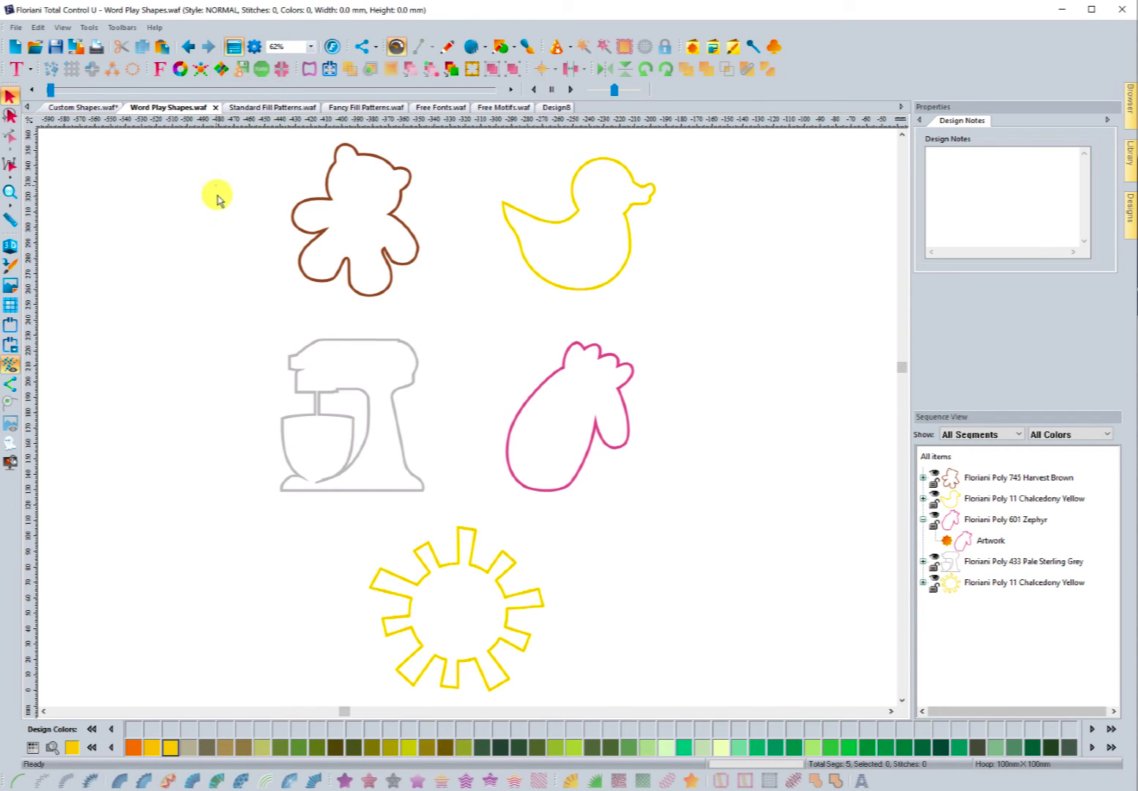
{"action": "left_click", "coordinate": [271, 108]}
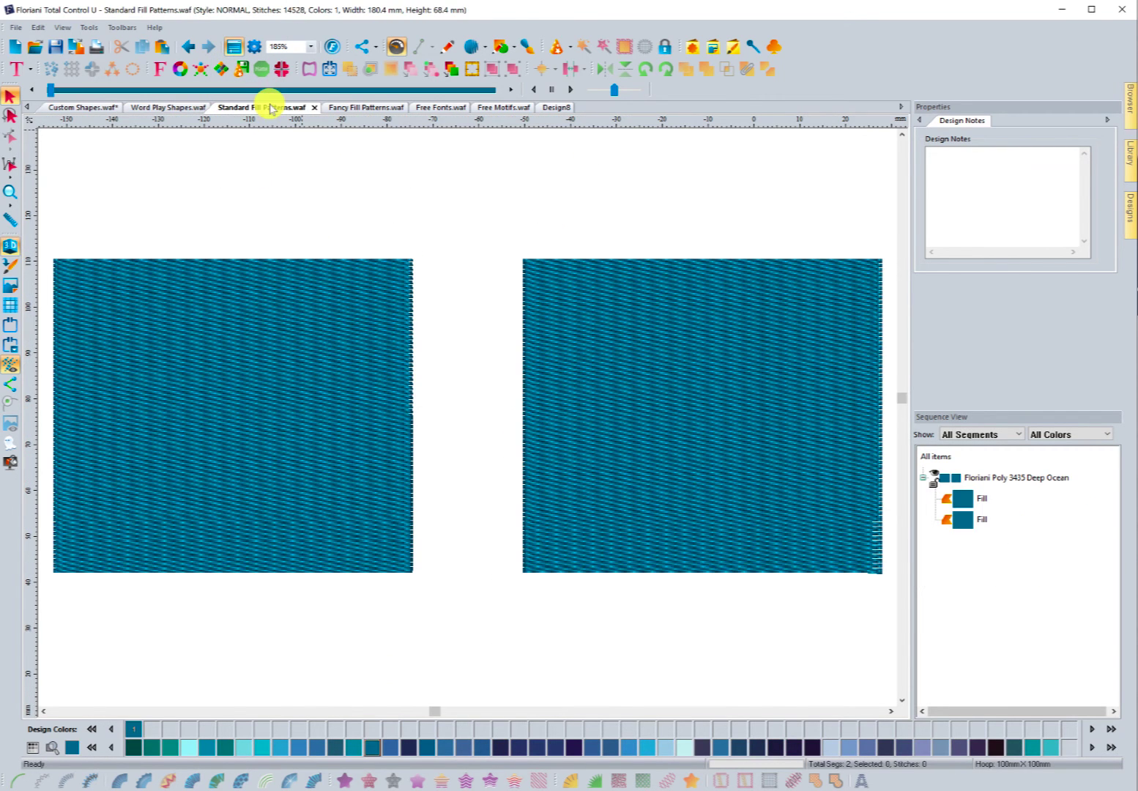
- Apply fill pattern 001 to the left square, raising the design to 15303 stitches
{"action": "left_click", "coordinate": [285, 261]}
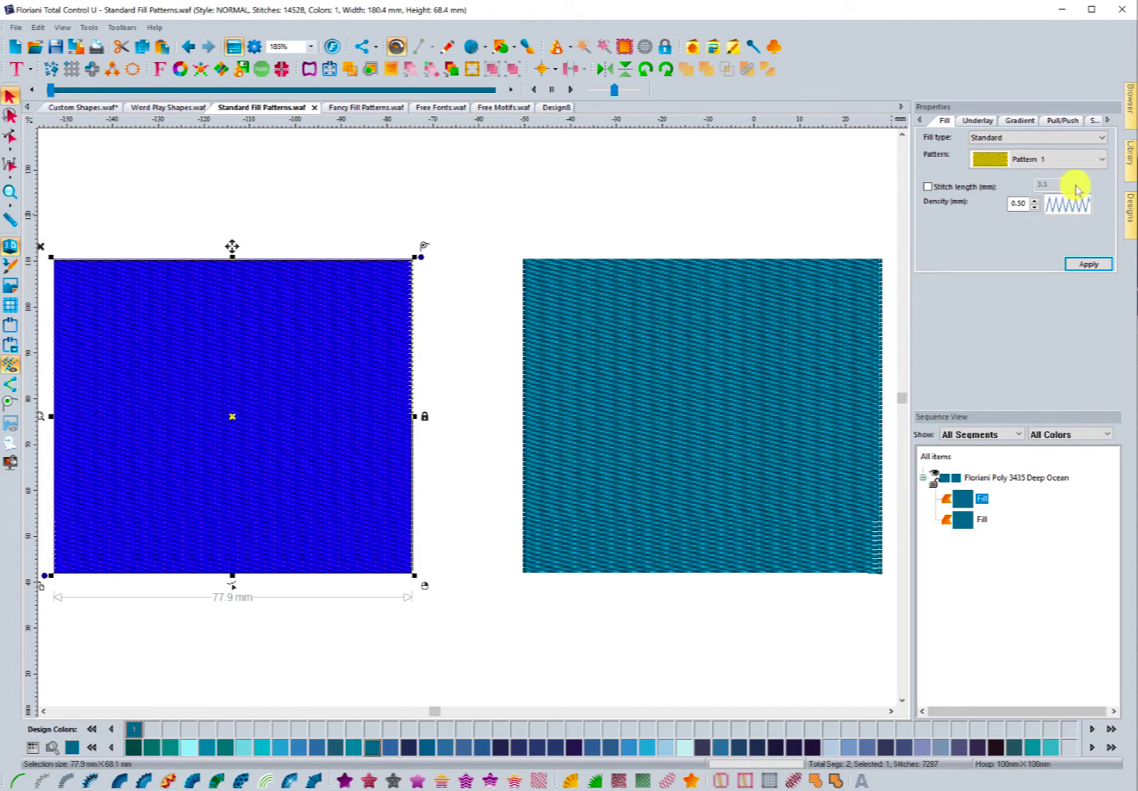
{"action": "left_click", "coordinate": [1104, 165]}
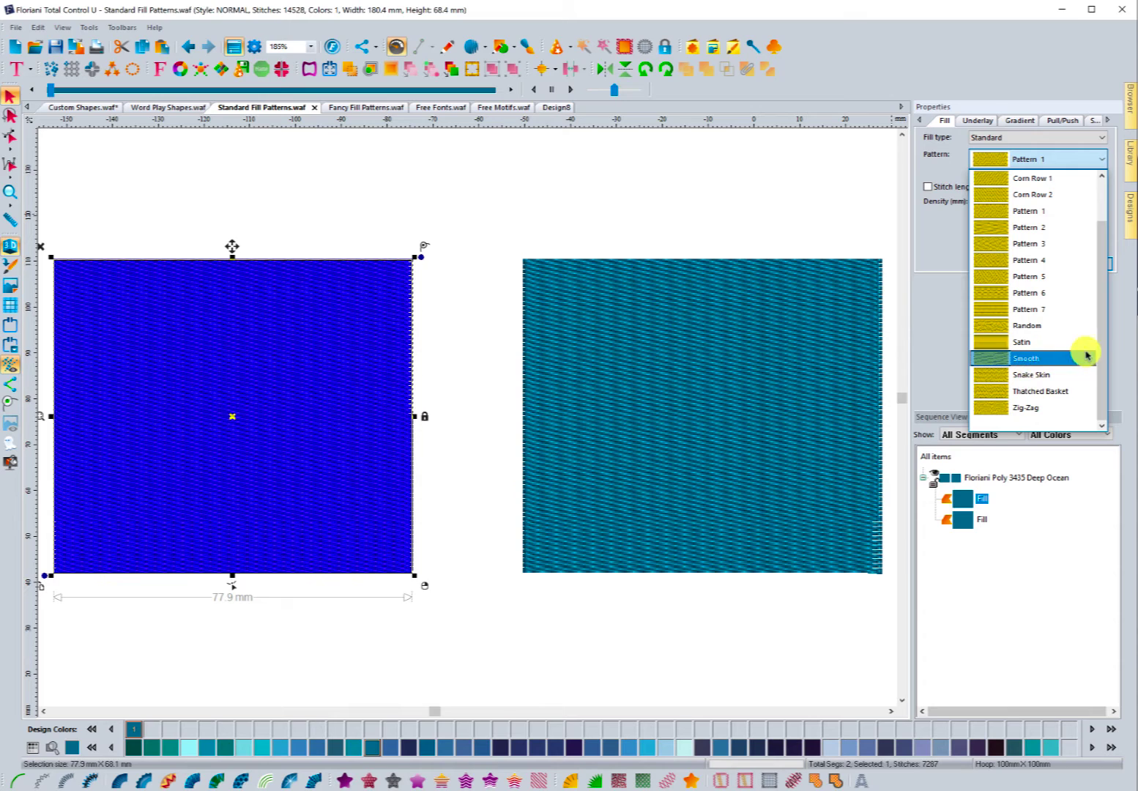
{"action": "mouse_move", "coordinate": [1103, 338]}
{"action": "left_mouse_down"}
{"action": "mouse_move", "coordinate": [1108, 259]}
{"action": "mouse_move", "coordinate": [1107, 325]}
{"action": "left_mouse_up"}
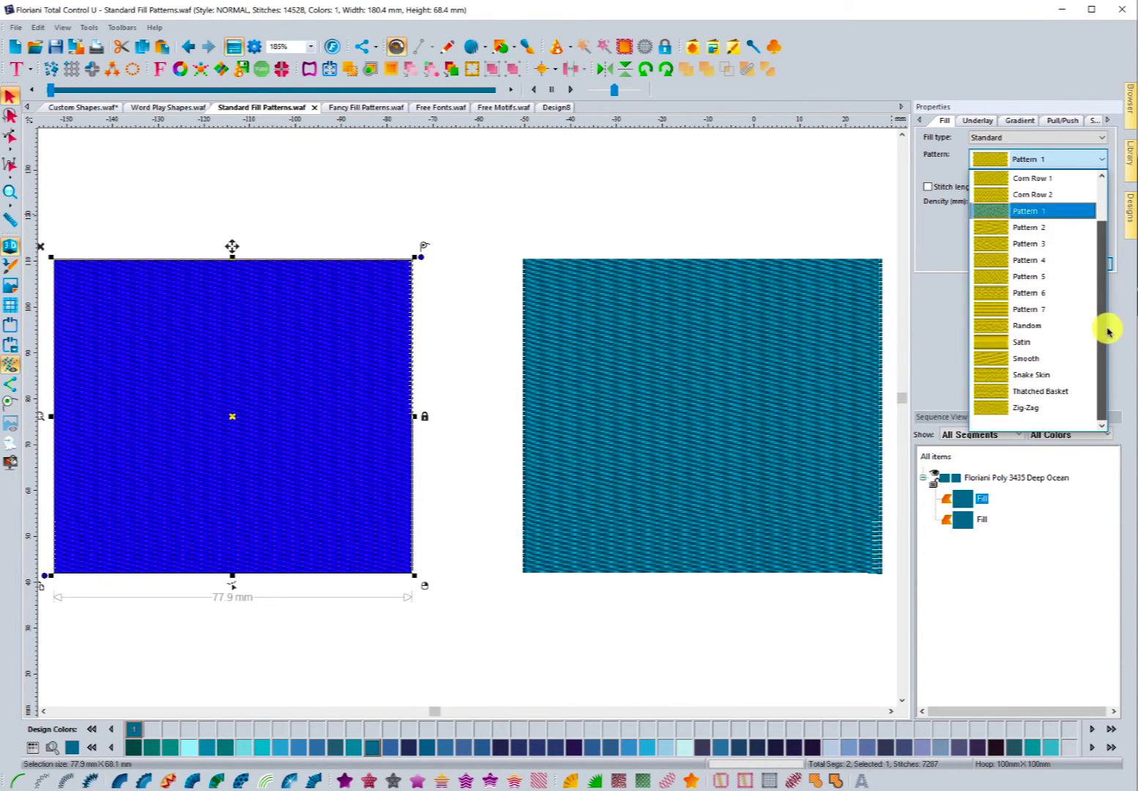
{"action": "left_click_drag", "start_coordinate": [1101, 273], "coordinate": [1106, 213]}
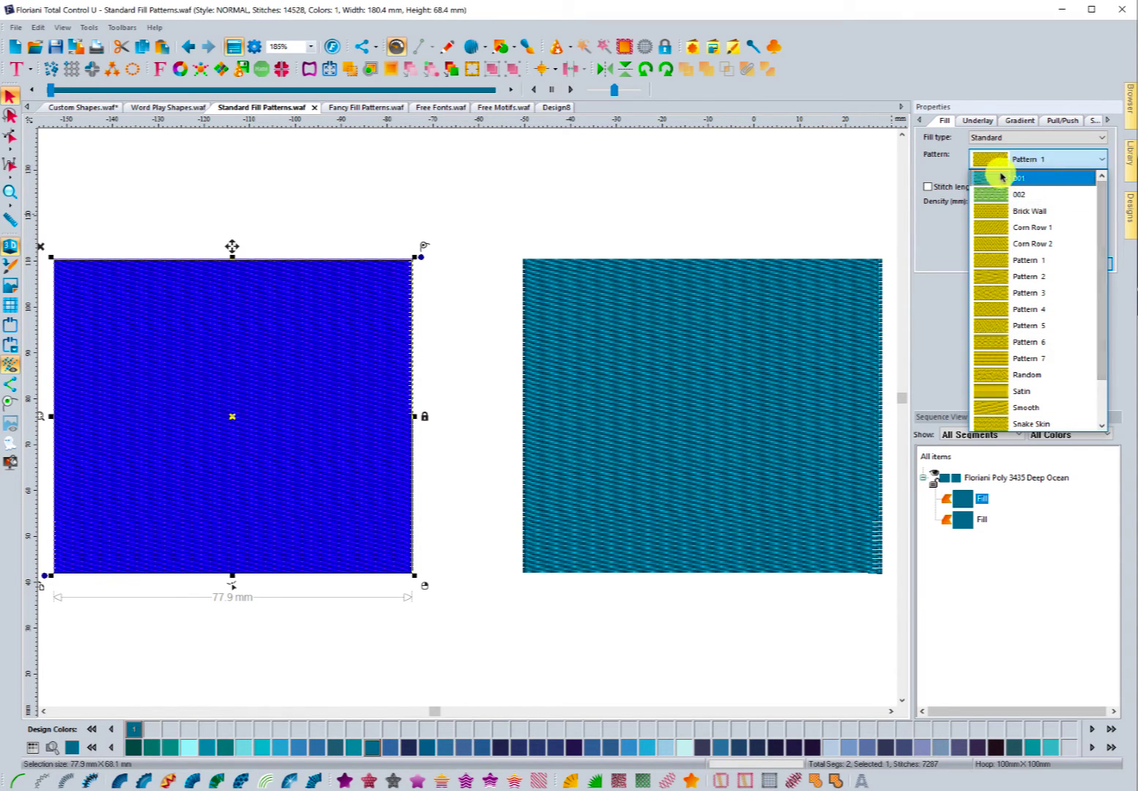
{"action": "left_click", "coordinate": [997, 178]}
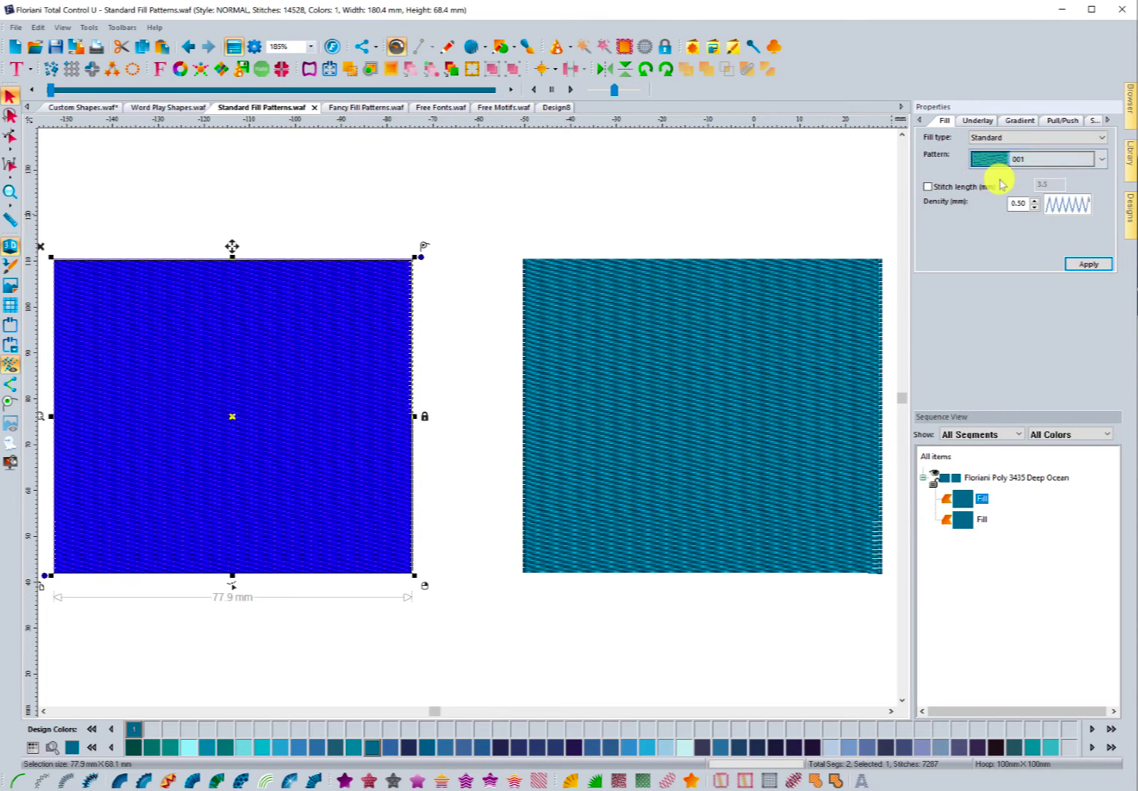
{"action": "left_click", "coordinate": [1075, 263]}
{"action": "left_click", "coordinate": [649, 223]}
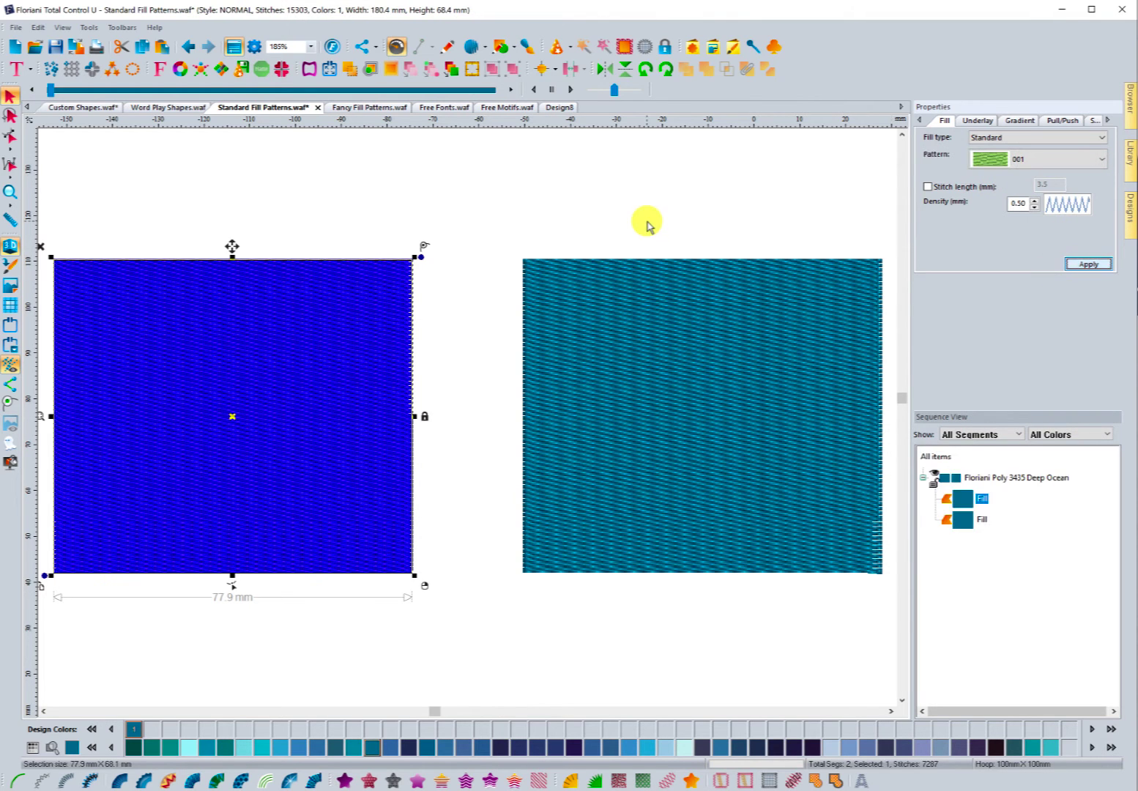
{"action": "left_click", "coordinate": [644, 262]}
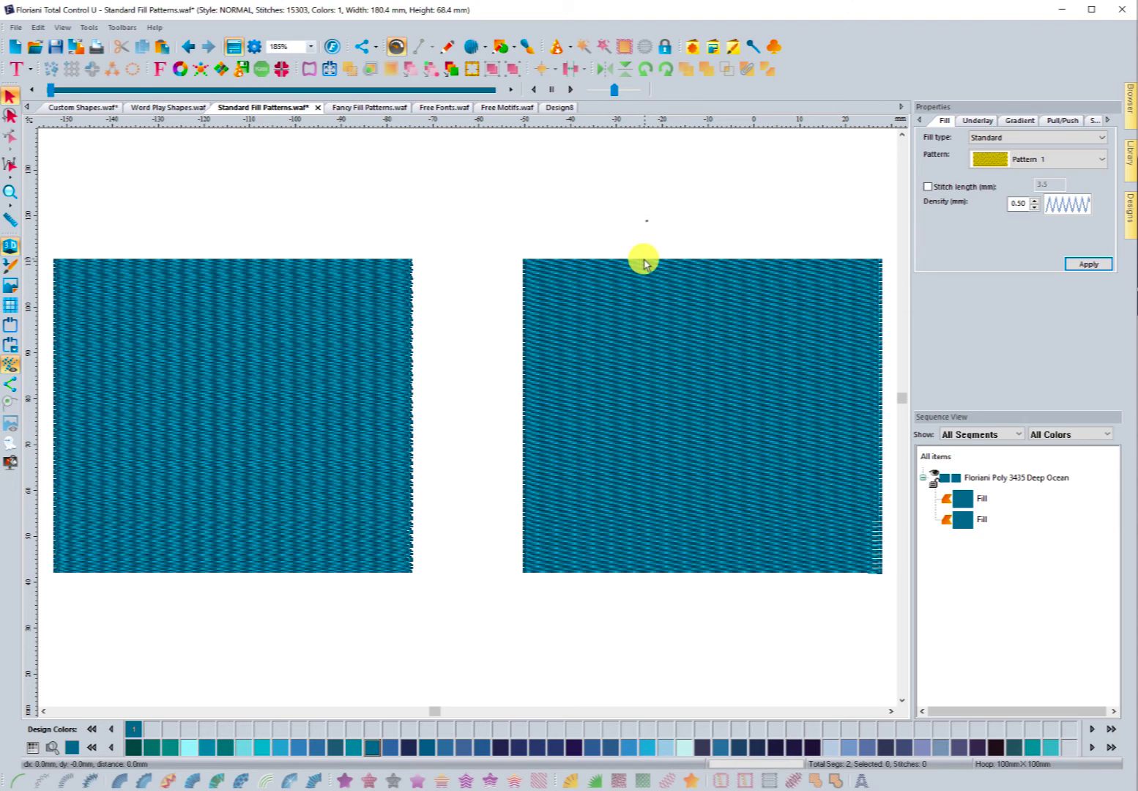
- Apply fill pattern 002 to the right square
{"action": "left_click", "coordinate": [1097, 156]}
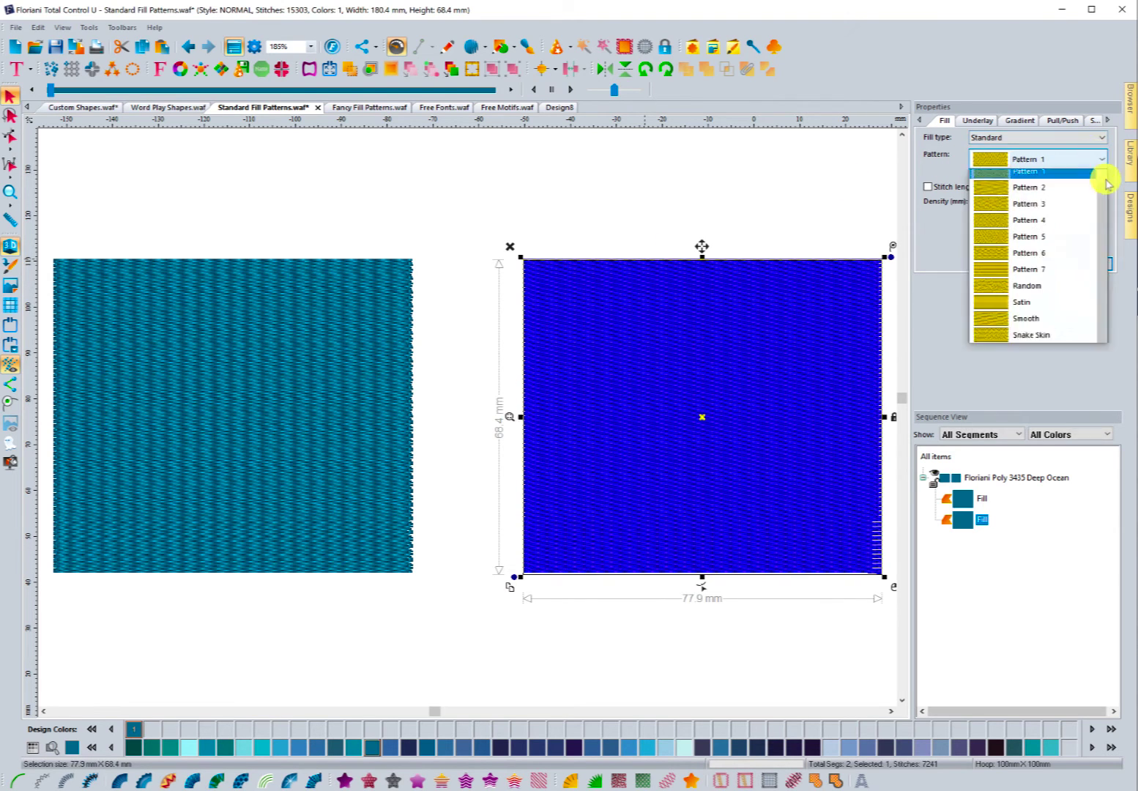
{"action": "scroll", "coordinate": [1106, 213], "scroll_direction": "up", "scroll_amount": 2}
{"action": "left_click", "coordinate": [1002, 195]}
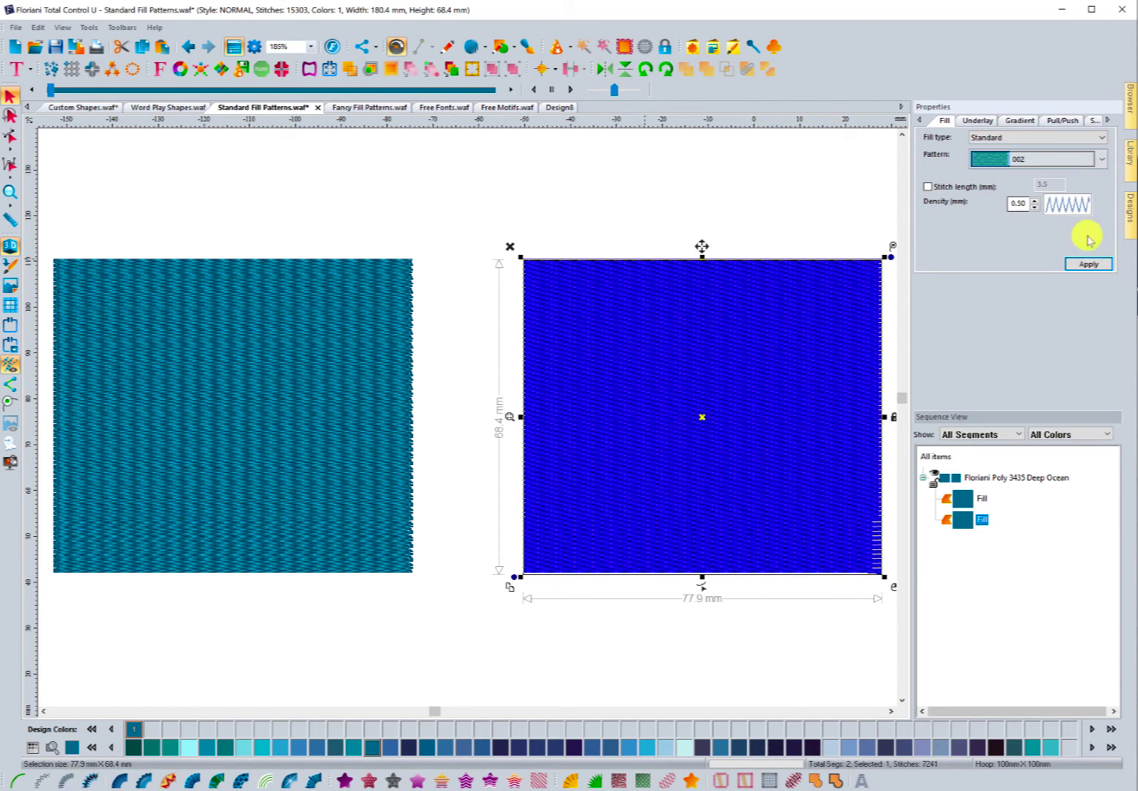
{"action": "left_click", "coordinate": [1091, 263]}
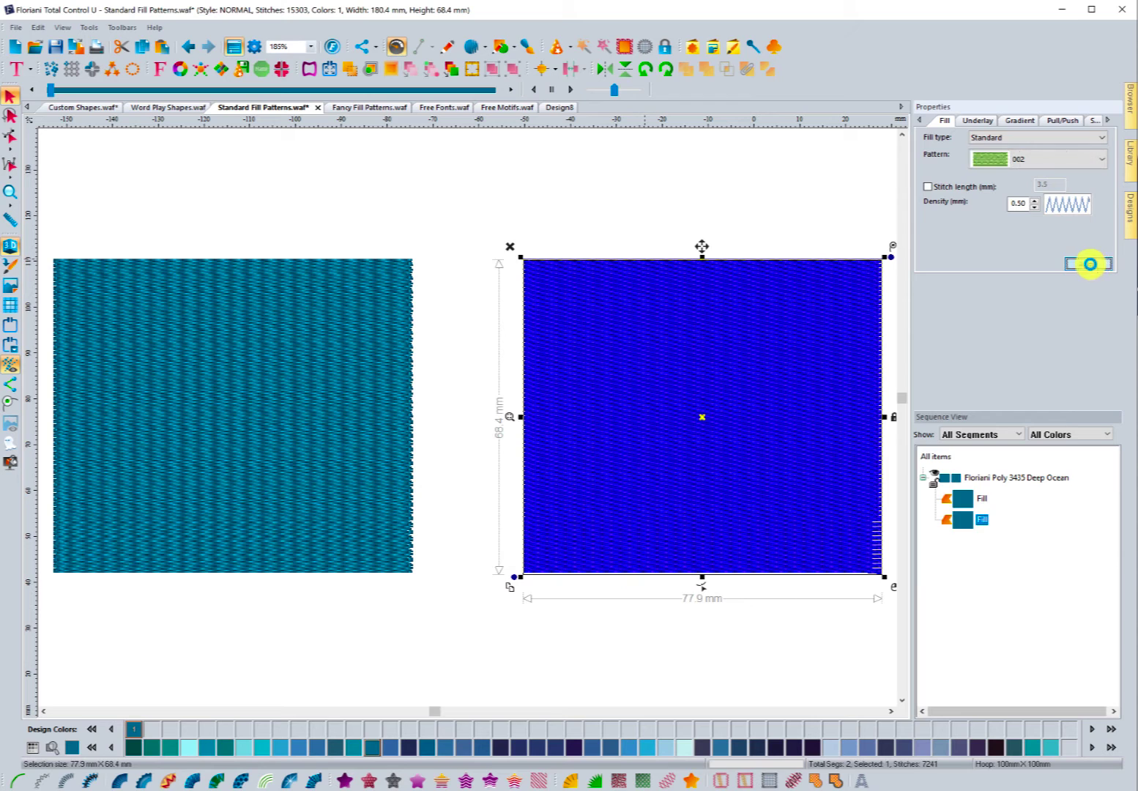
{"action": "left_click", "coordinate": [500, 212]}
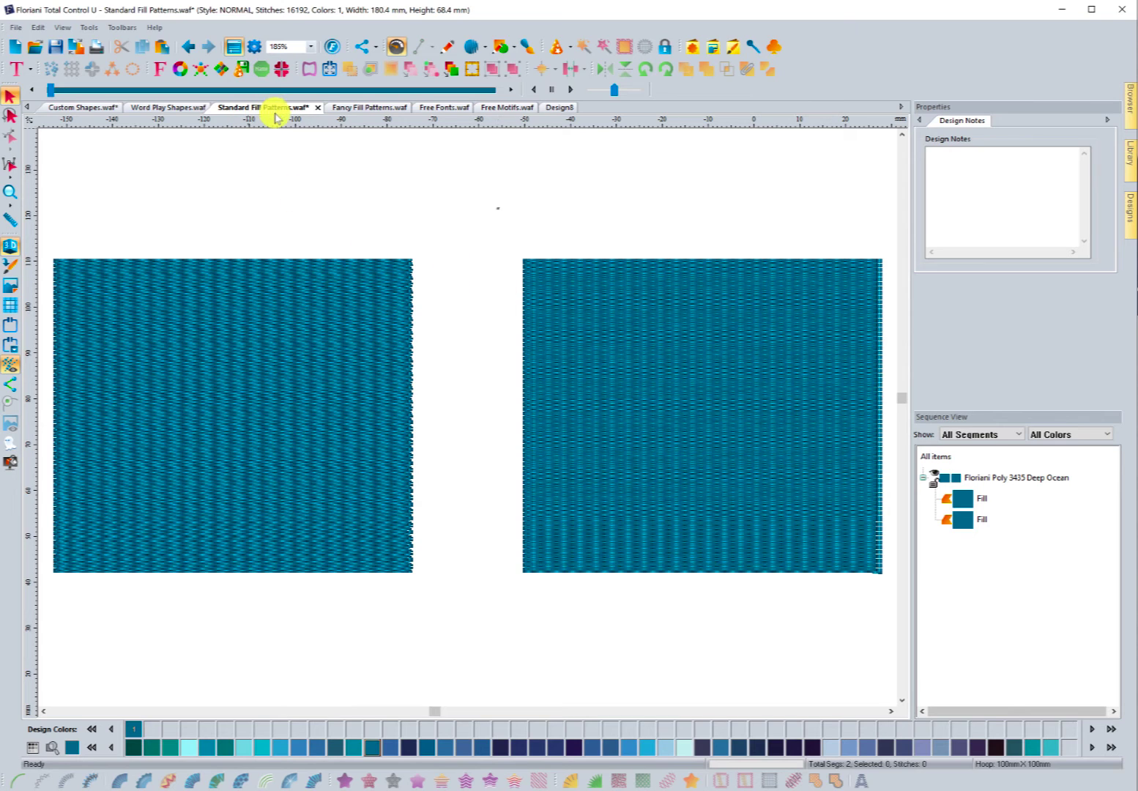
- Confirm the right square stays on 002 and switch to the Fancy Fill Patterns.waf design
{"action": "left_click", "coordinate": [648, 263]}
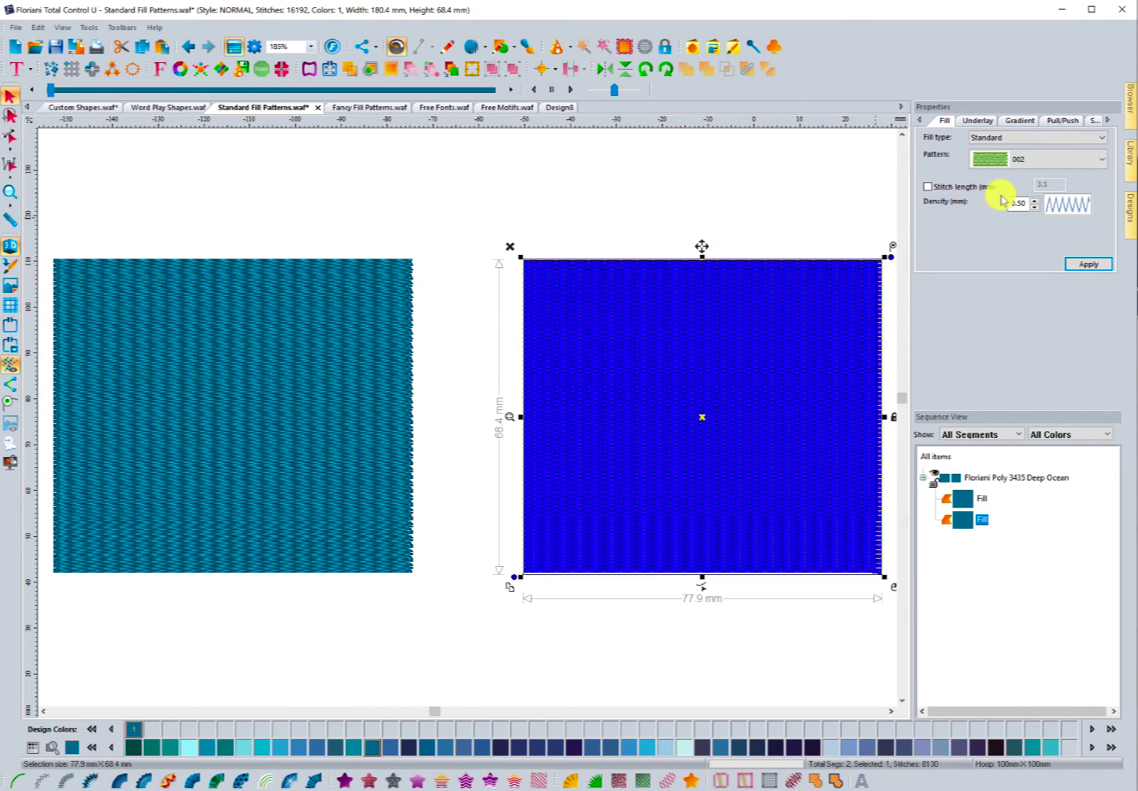
{"action": "left_click", "coordinate": [1102, 164]}
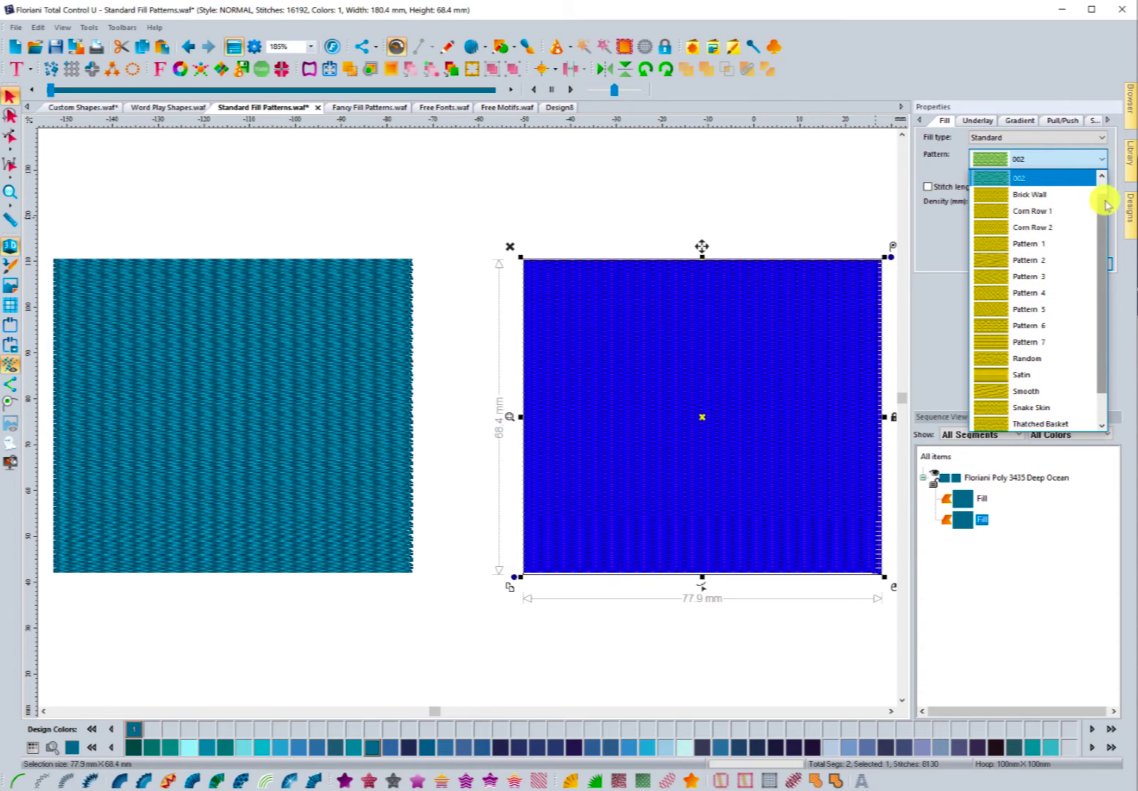
{"action": "scroll", "coordinate": [1106, 203], "scroll_direction": "up", "scroll_amount": 1}
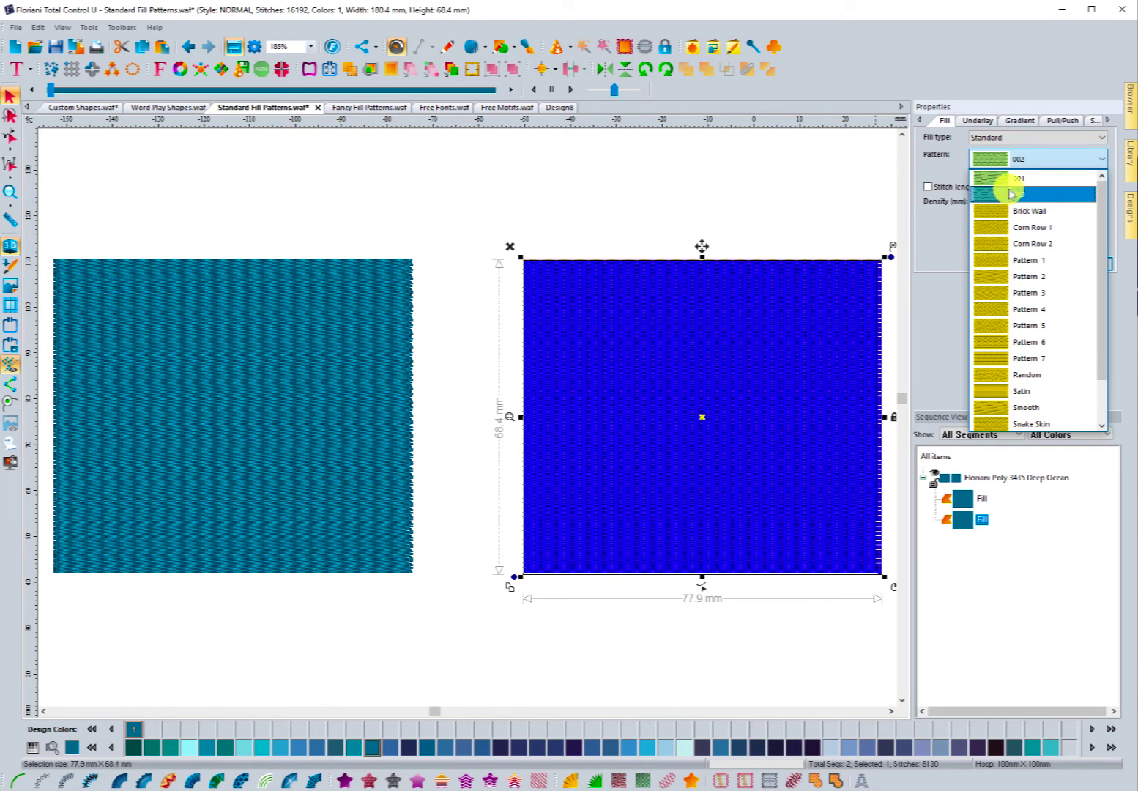
{"action": "scroll", "coordinate": [1036, 413], "scroll_direction": "down", "scroll_amount": 3}
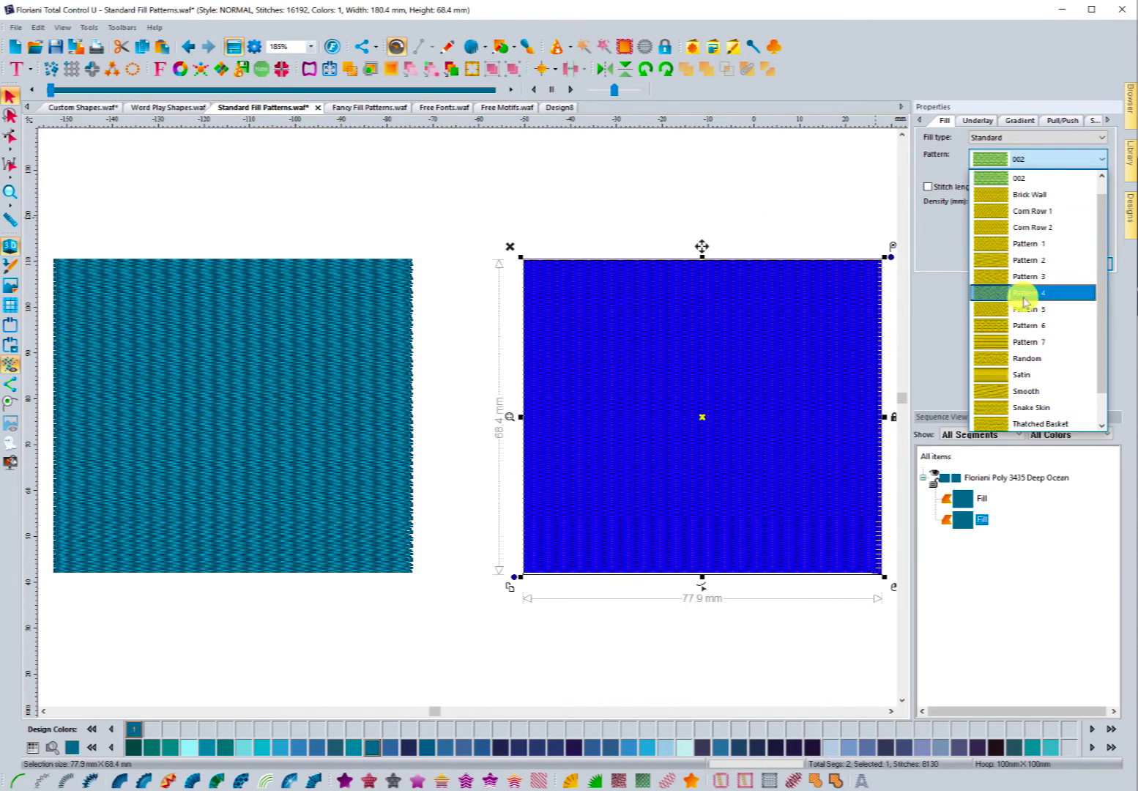
{"action": "left_click", "coordinate": [668, 170]}
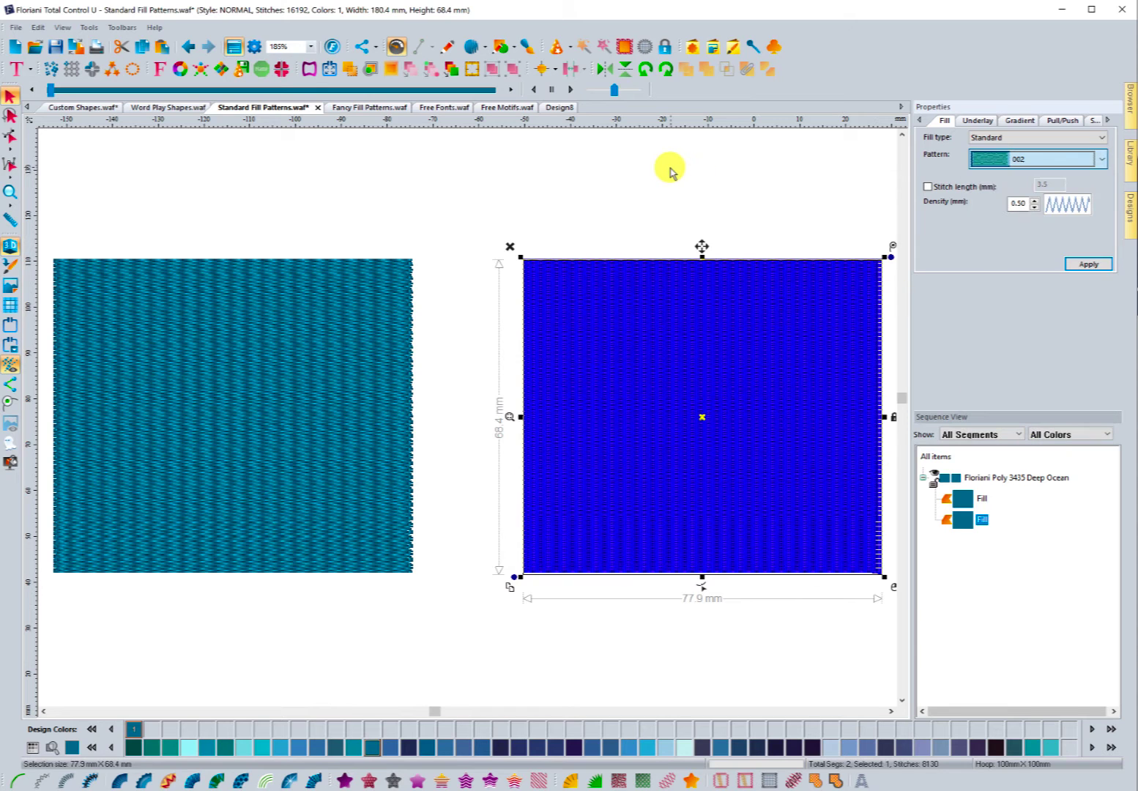
{"action": "left_click", "coordinate": [536, 201]}
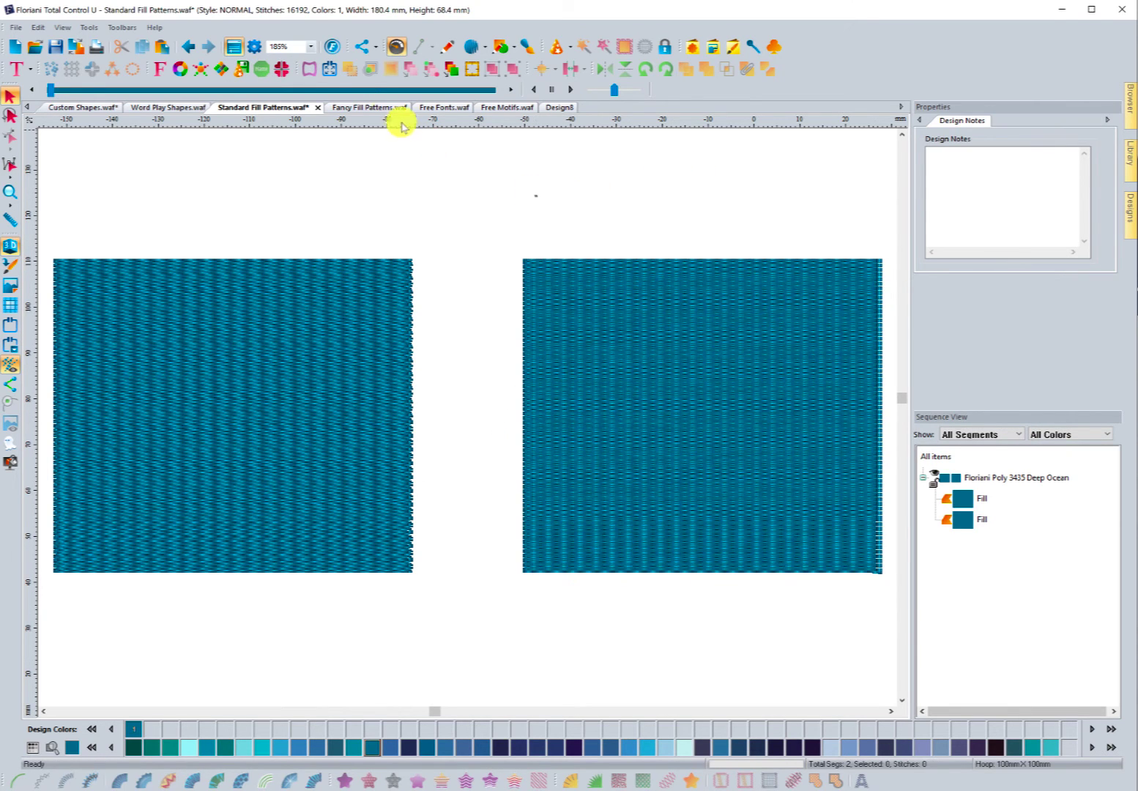
{"action": "left_click", "coordinate": [365, 107]}
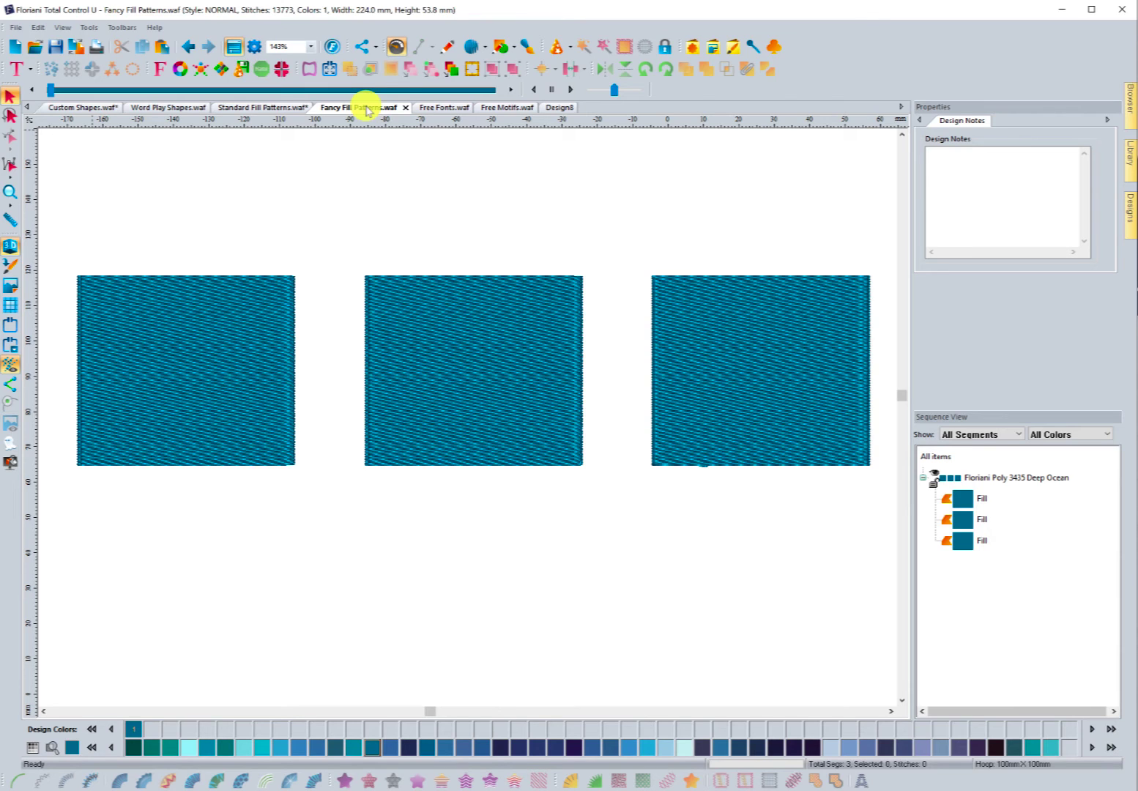
- Set all three squares to the Fancy fill type (pattern 201), reaching 19452 stitches
{"action": "left_click", "coordinate": [184, 281]}
{"action": "left_click", "coordinate": [181, 232]}
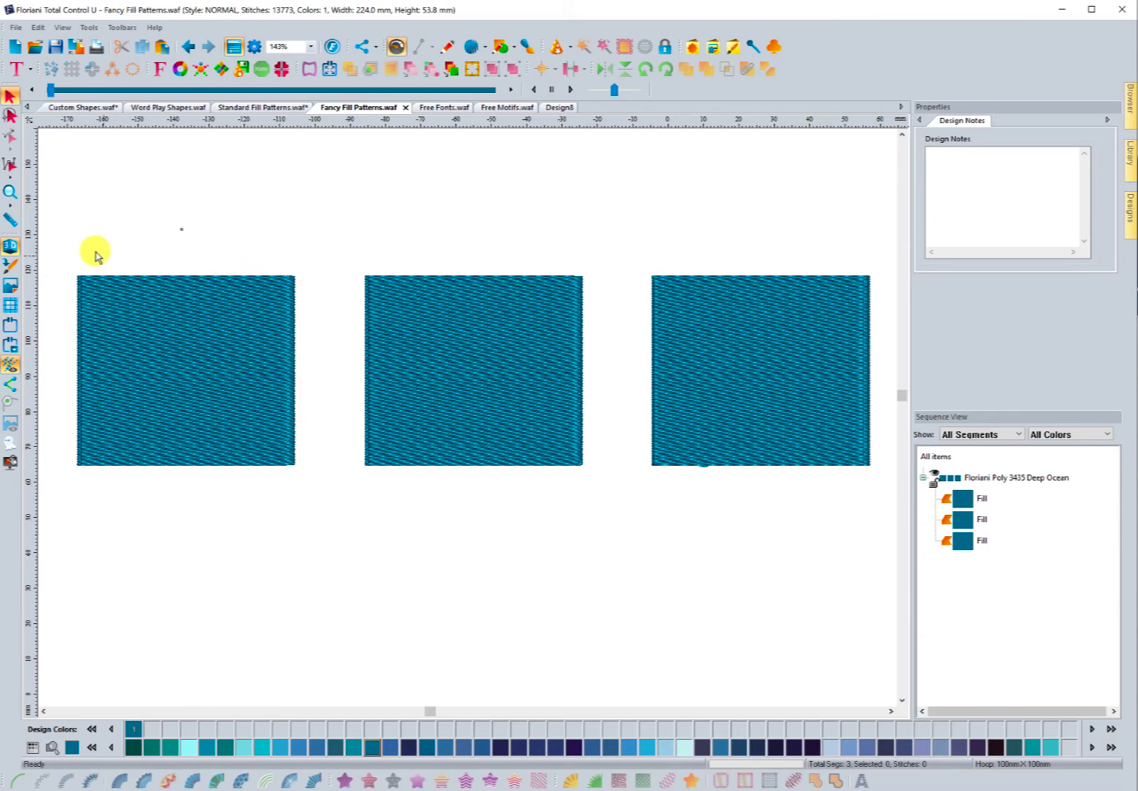
{"action": "left_click_drag", "start_coordinate": [66, 245], "coordinate": [895, 491]}
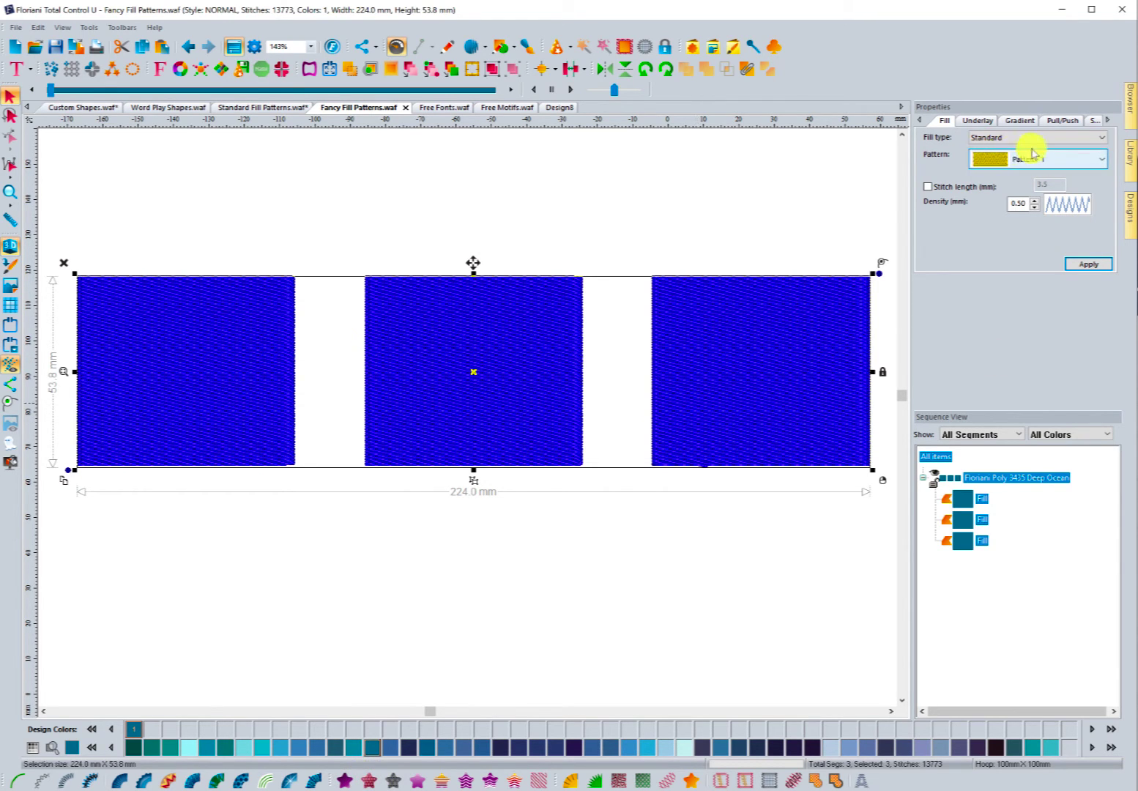
{"action": "left_click", "coordinate": [988, 138]}
{"action": "left_click", "coordinate": [990, 158]}
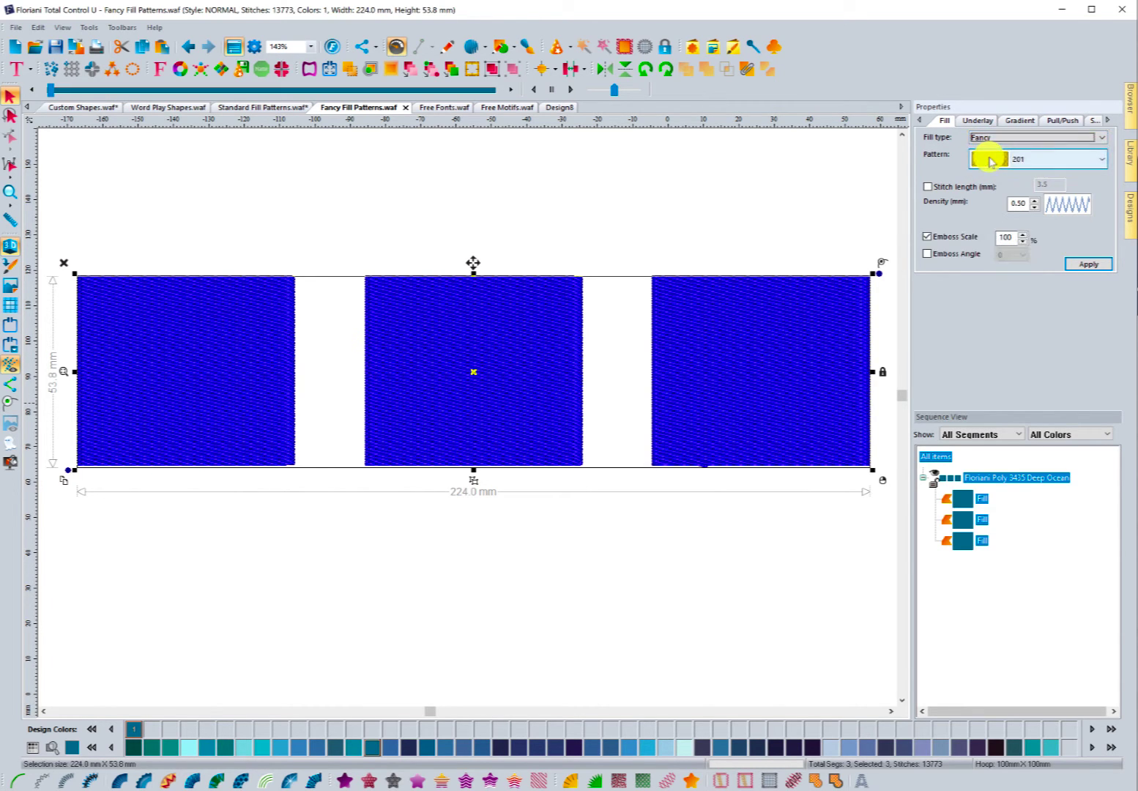
{"action": "left_click", "coordinate": [1088, 262]}
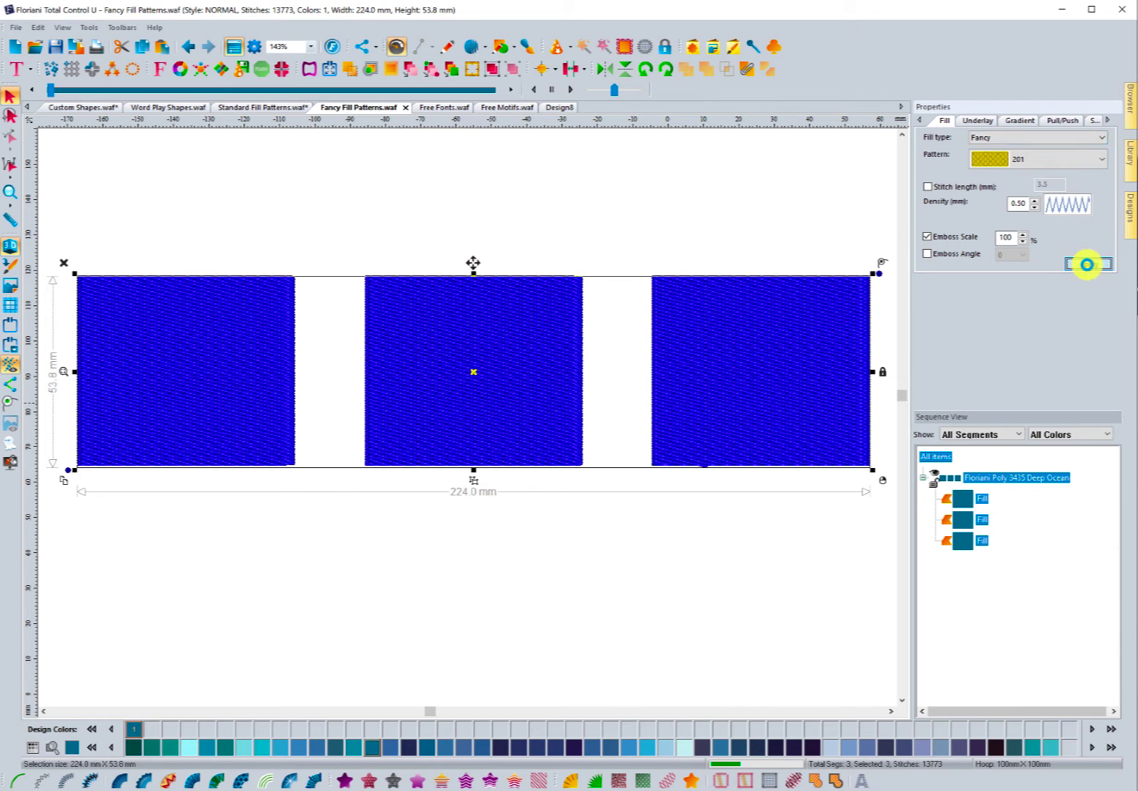
{"action": "left_click", "coordinate": [592, 237]}
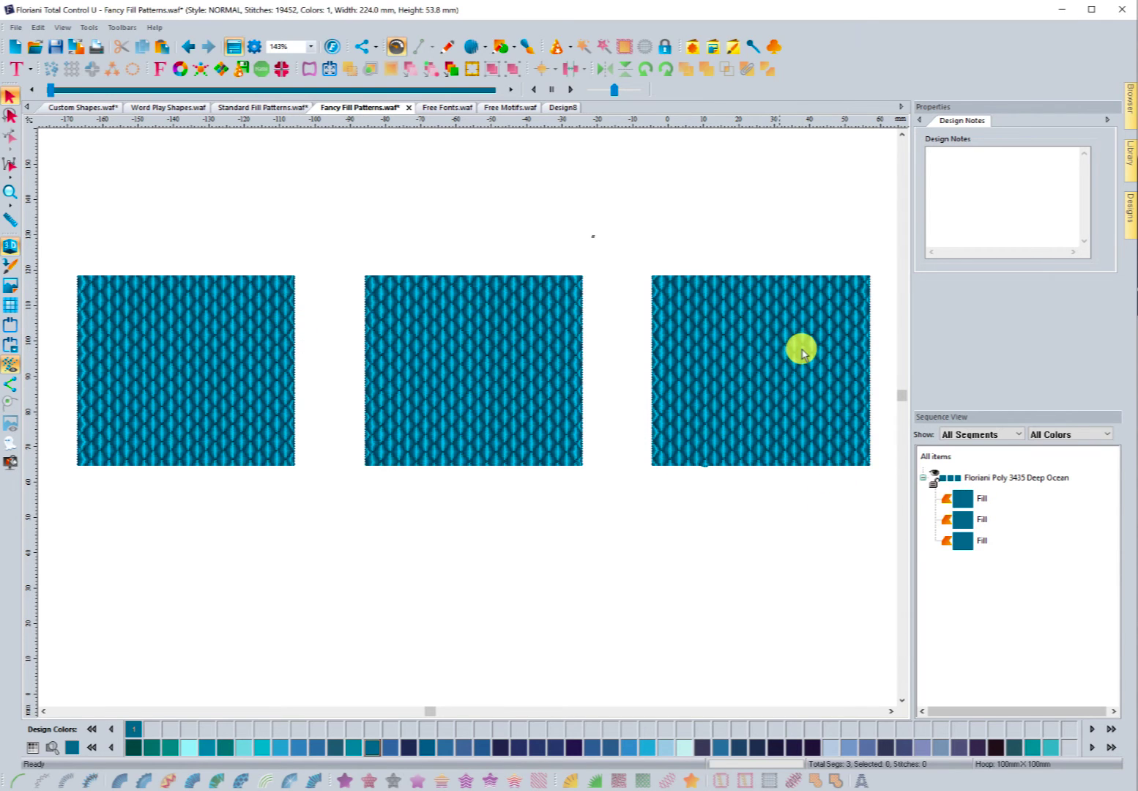
- Fill the left square with fancy pattern 01_FL
{"action": "left_click", "coordinate": [965, 501]}
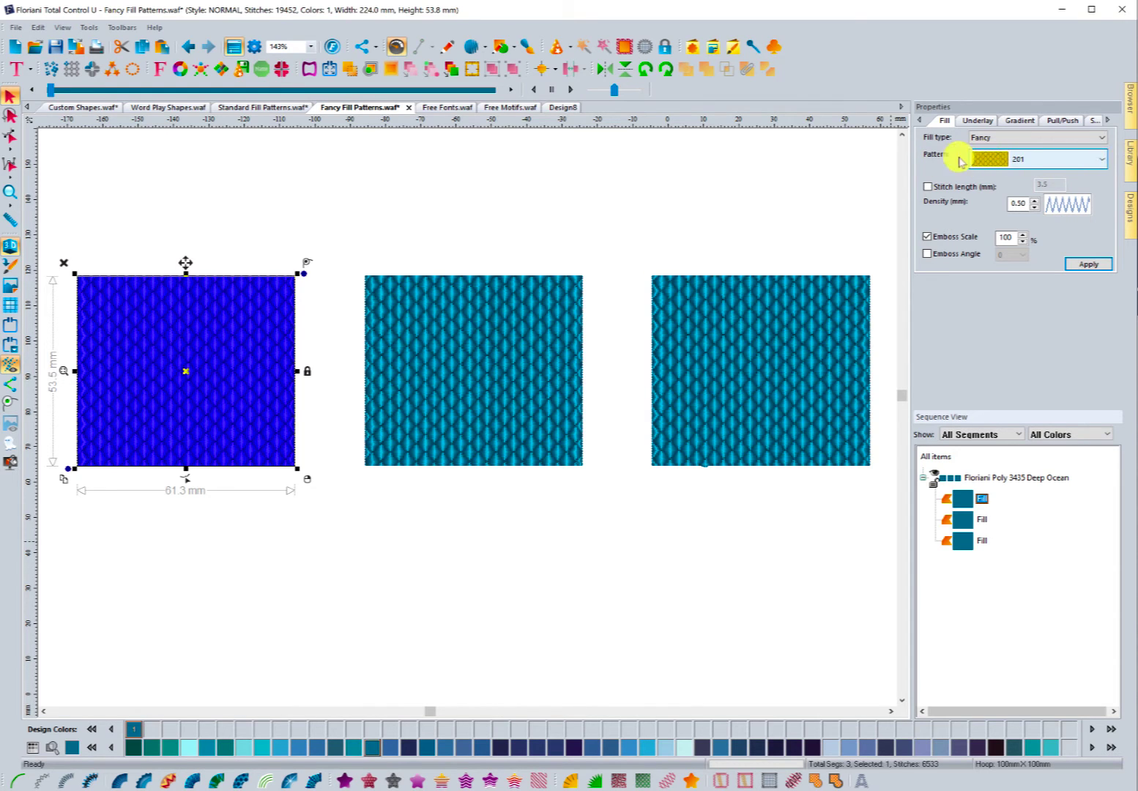
{"action": "left_click", "coordinate": [1101, 159]}
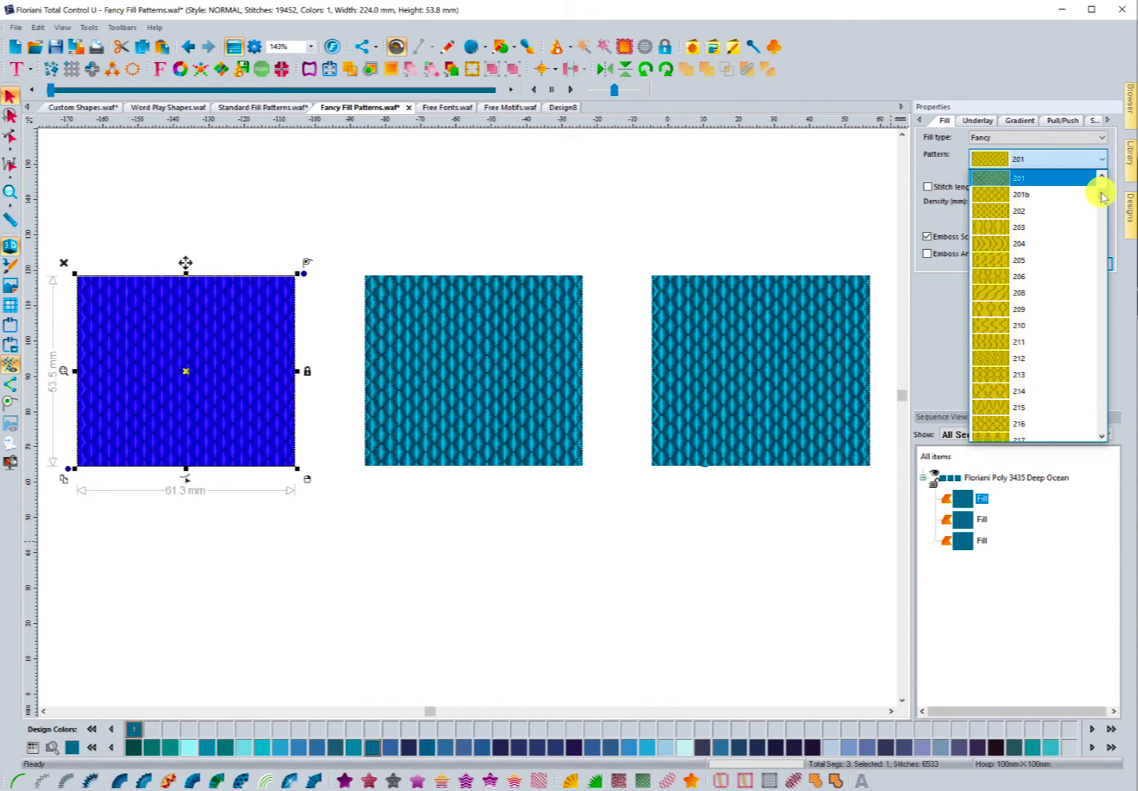
{"action": "scroll", "coordinate": [1103, 185], "scroll_direction": "up", "scroll_amount": 5}
{"action": "scroll", "coordinate": [1048, 301], "scroll_direction": "down", "scroll_amount": 2}
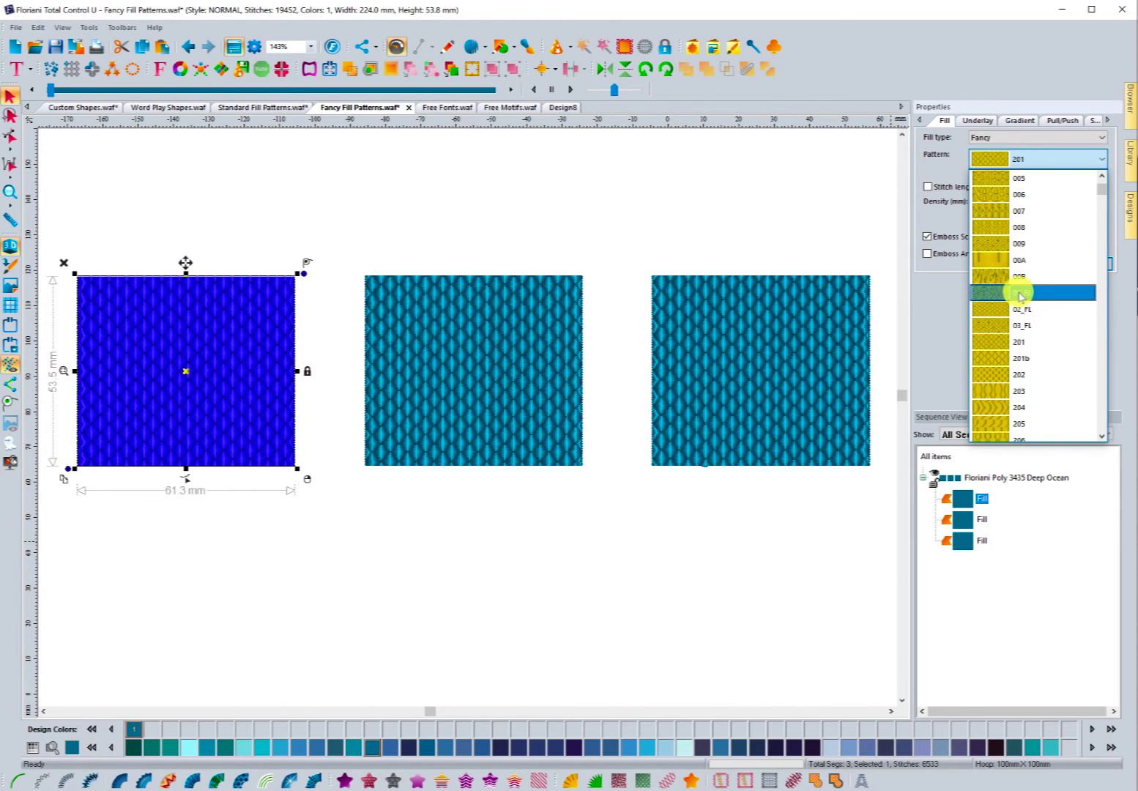
{"action": "left_click", "coordinate": [1021, 293]}
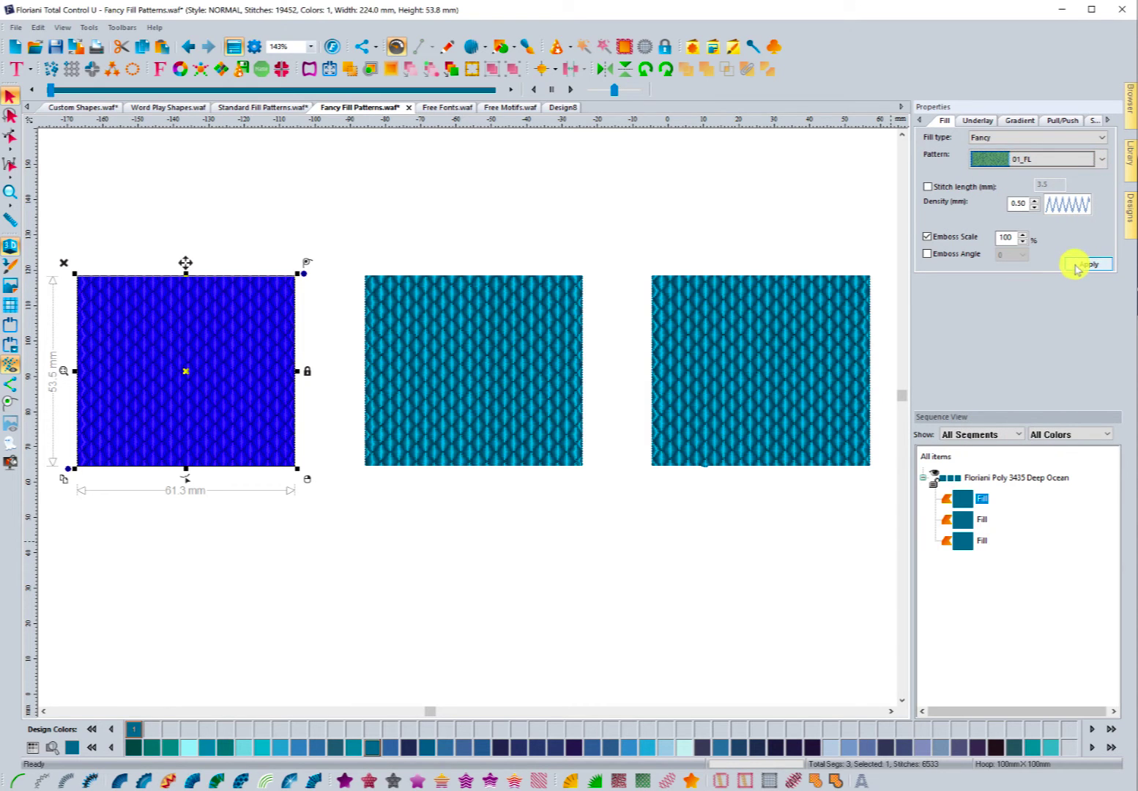
{"action": "left_click", "coordinate": [1076, 265]}
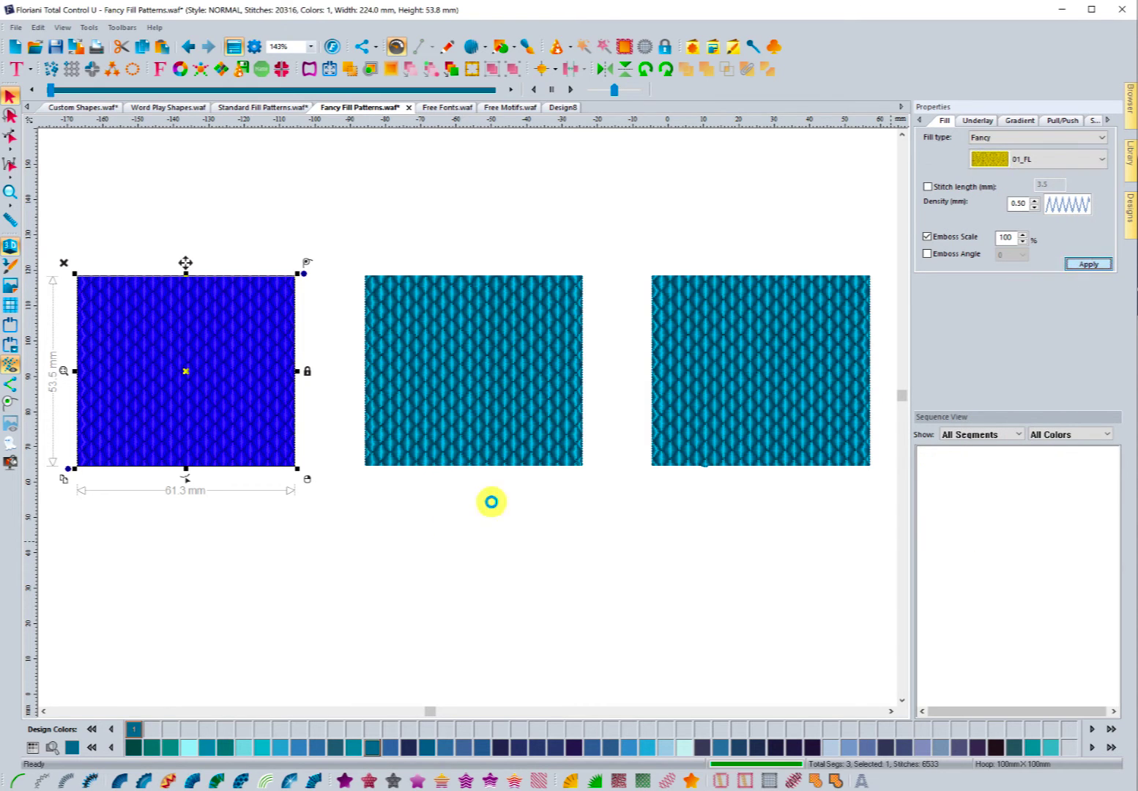
{"action": "left_click", "coordinate": [454, 531]}
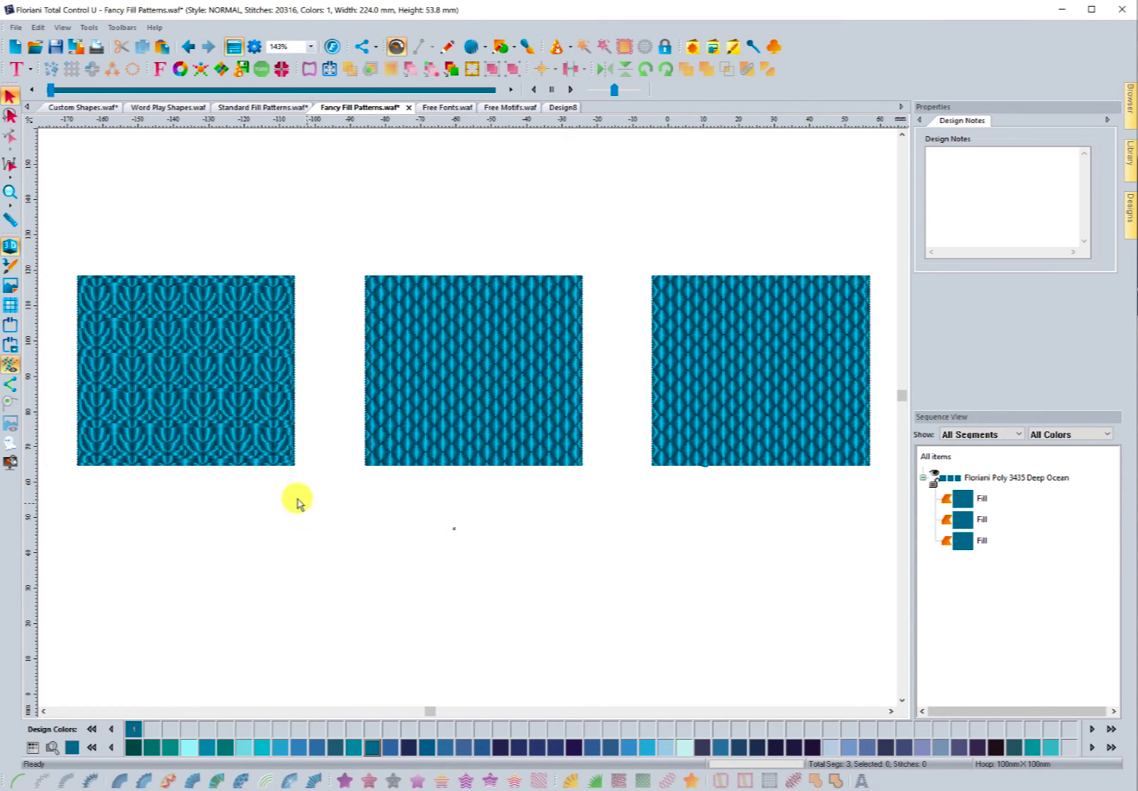
- Fill the middle square with fancy pattern 02_FL
{"action": "left_click", "coordinate": [428, 463]}
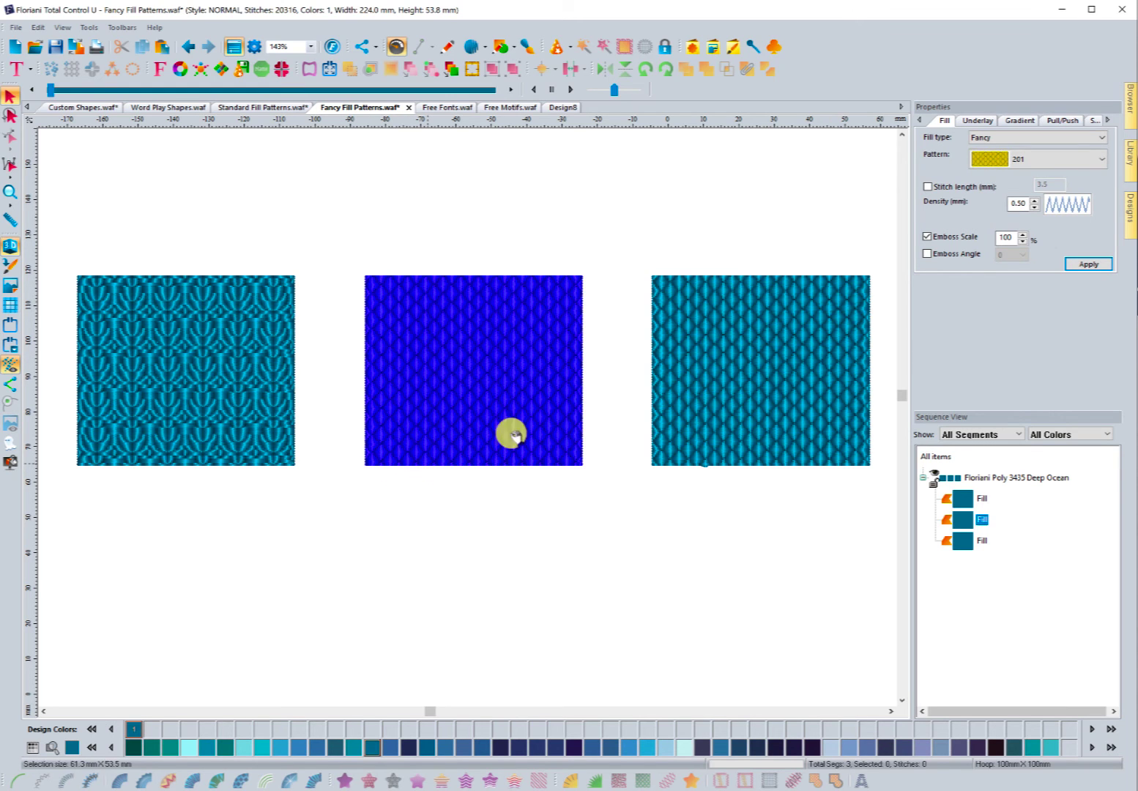
{"action": "left_click", "coordinate": [1101, 158]}
{"action": "scroll", "coordinate": [1106, 180], "scroll_direction": "up", "scroll_amount": 5}
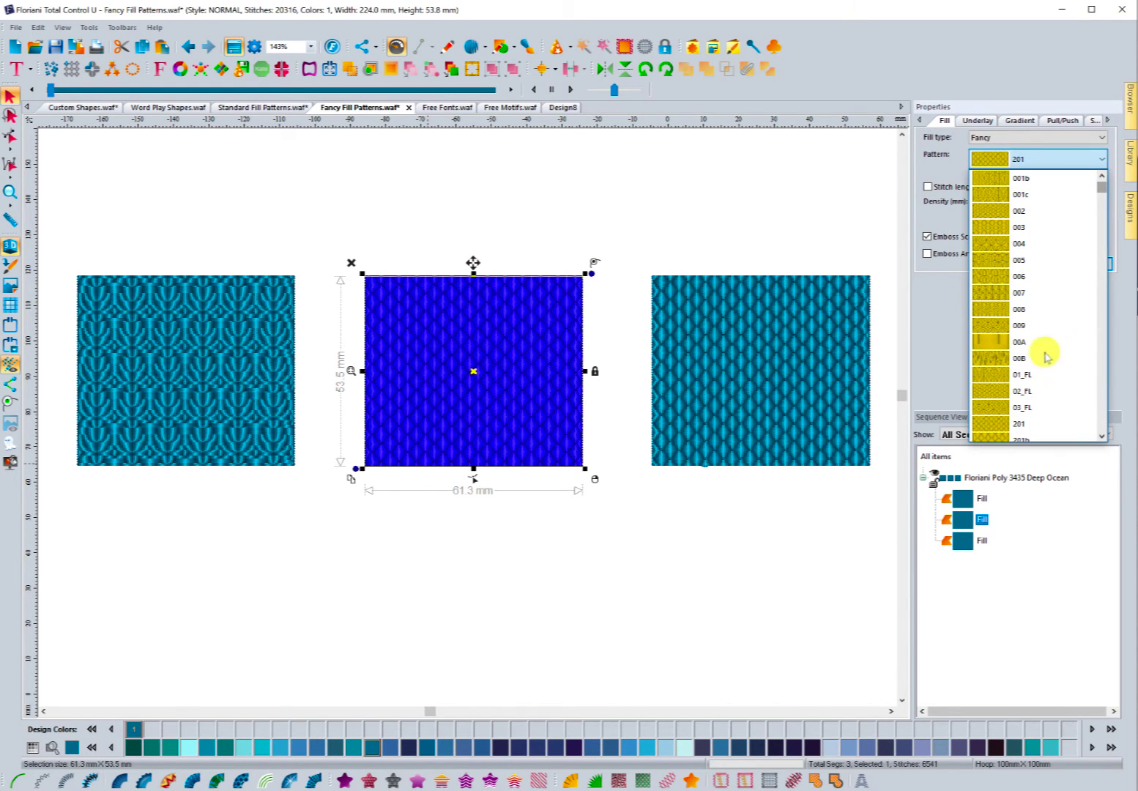
{"action": "left_click", "coordinate": [1027, 391]}
{"action": "left_click", "coordinate": [1089, 263]}
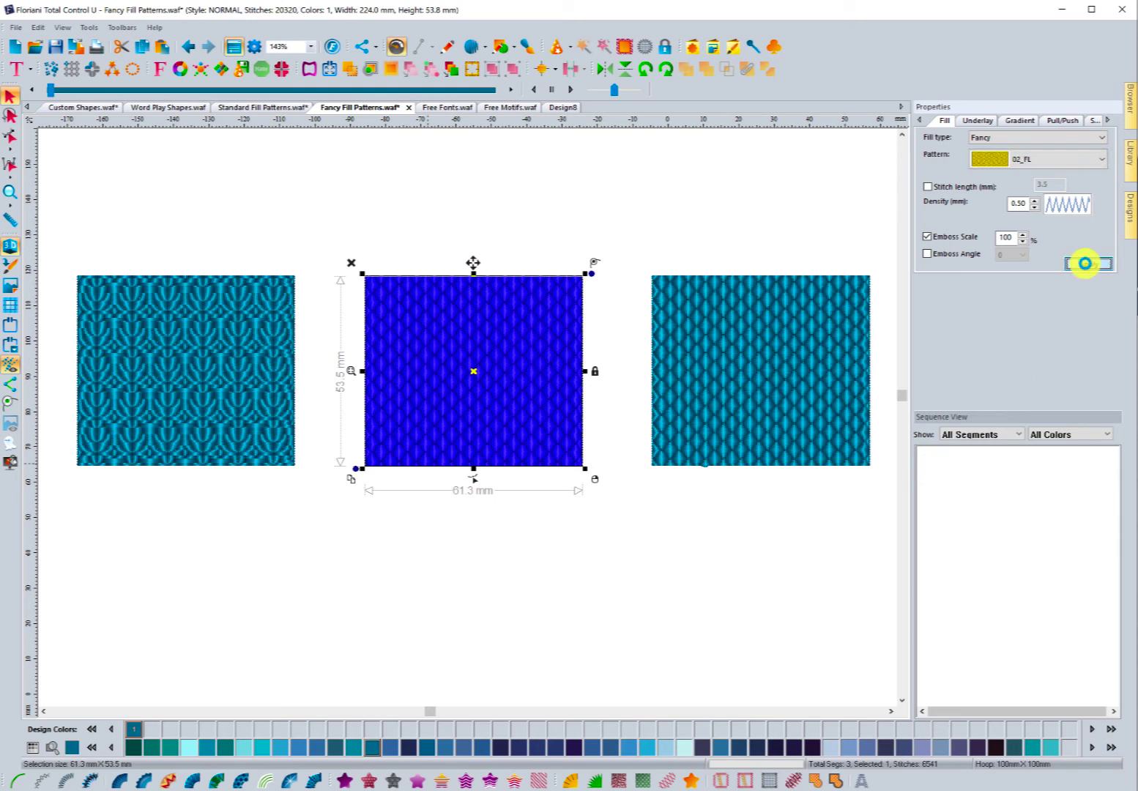
{"action": "left_click", "coordinate": [732, 225]}
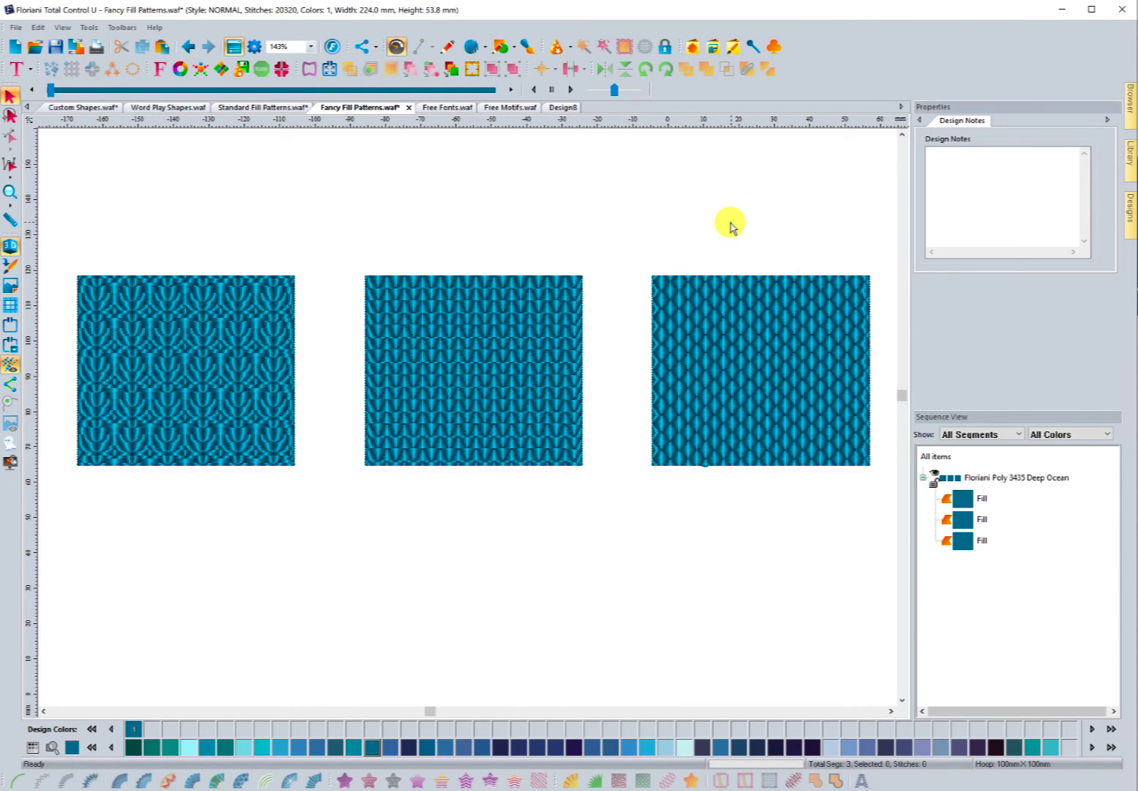
- Fill the right square with fancy pattern 03_FL
{"action": "left_click", "coordinate": [737, 272]}
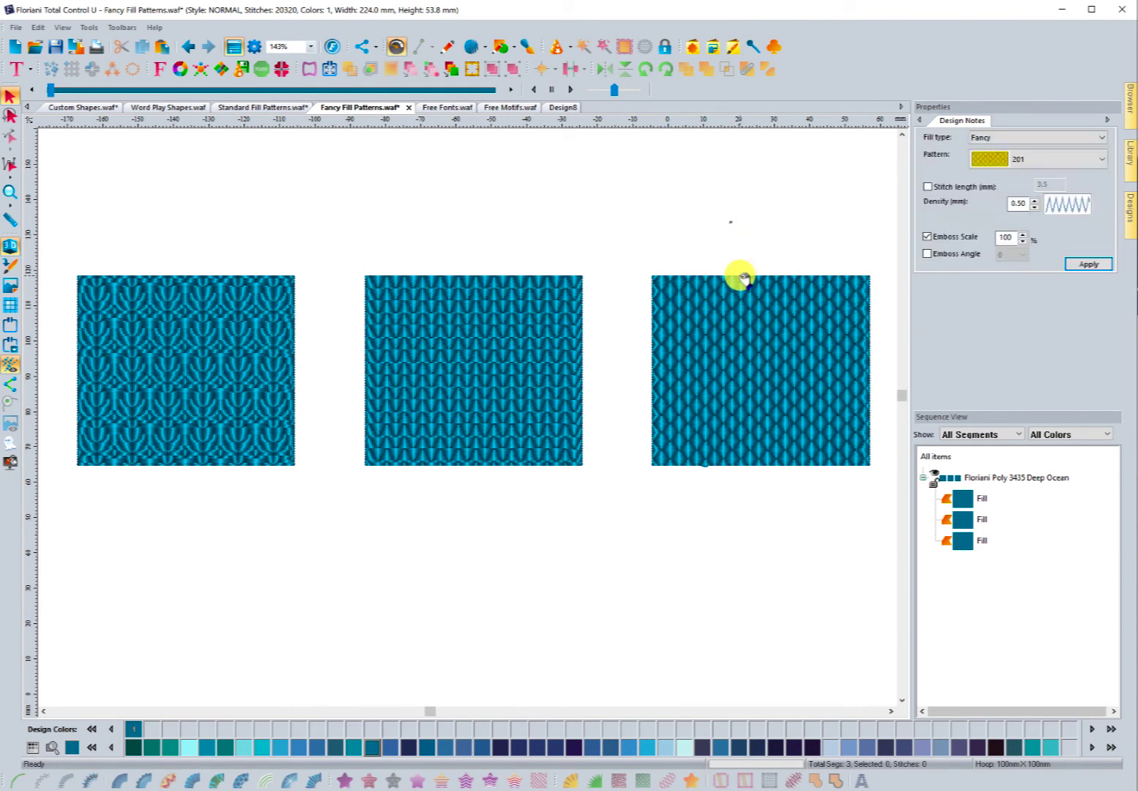
{"action": "left_click", "coordinate": [1092, 158]}
{"action": "scroll", "coordinate": [1050, 257], "scroll_direction": "up", "scroll_amount": 3}
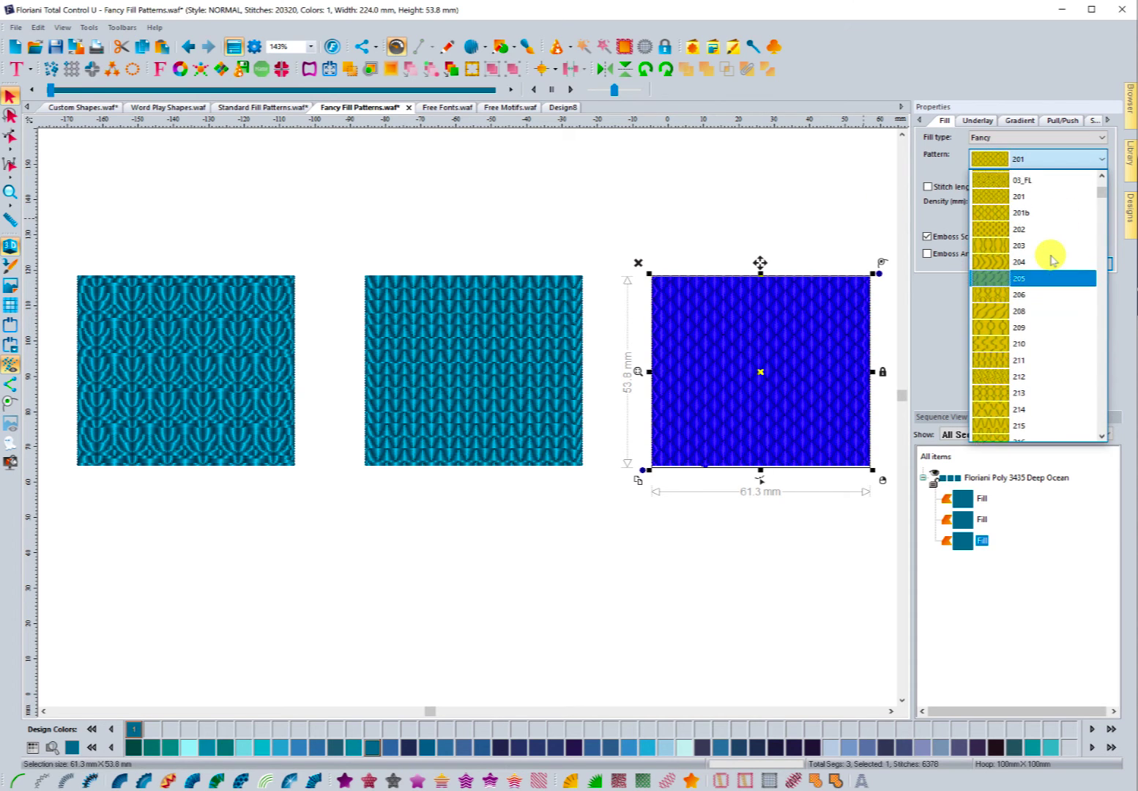
{"action": "left_click", "coordinate": [1030, 249]}
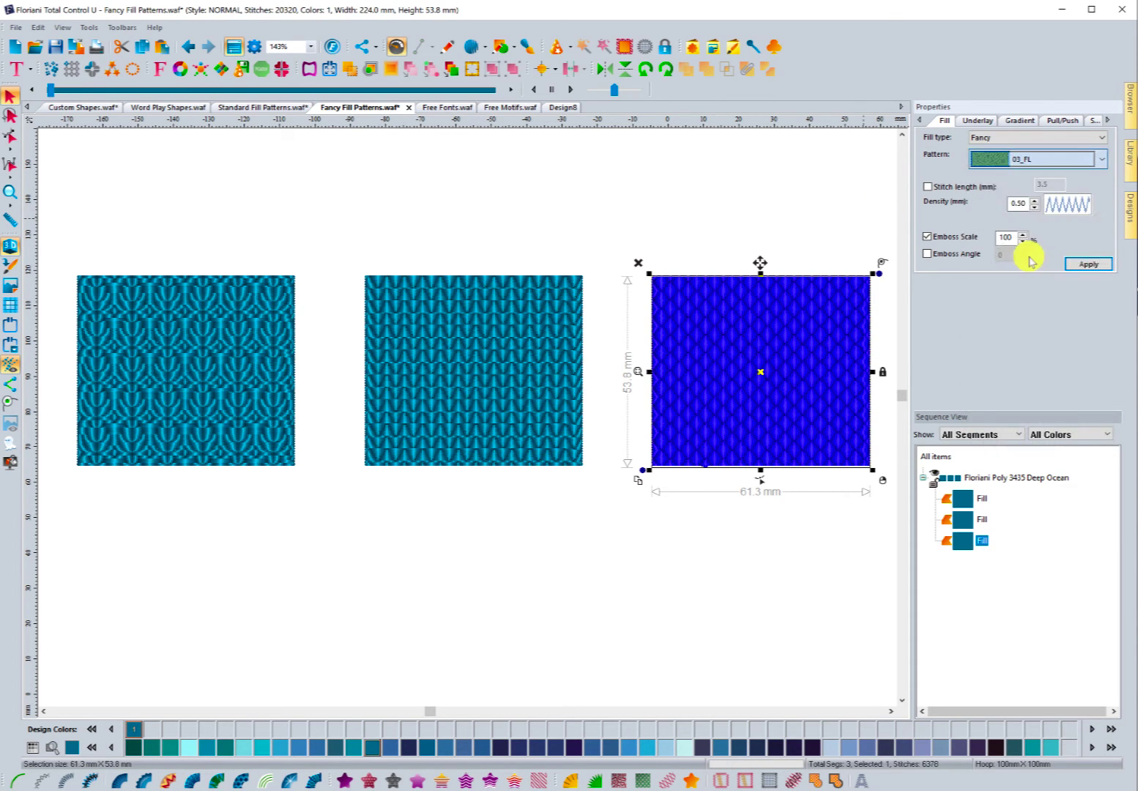
{"action": "left_click", "coordinate": [1081, 263]}
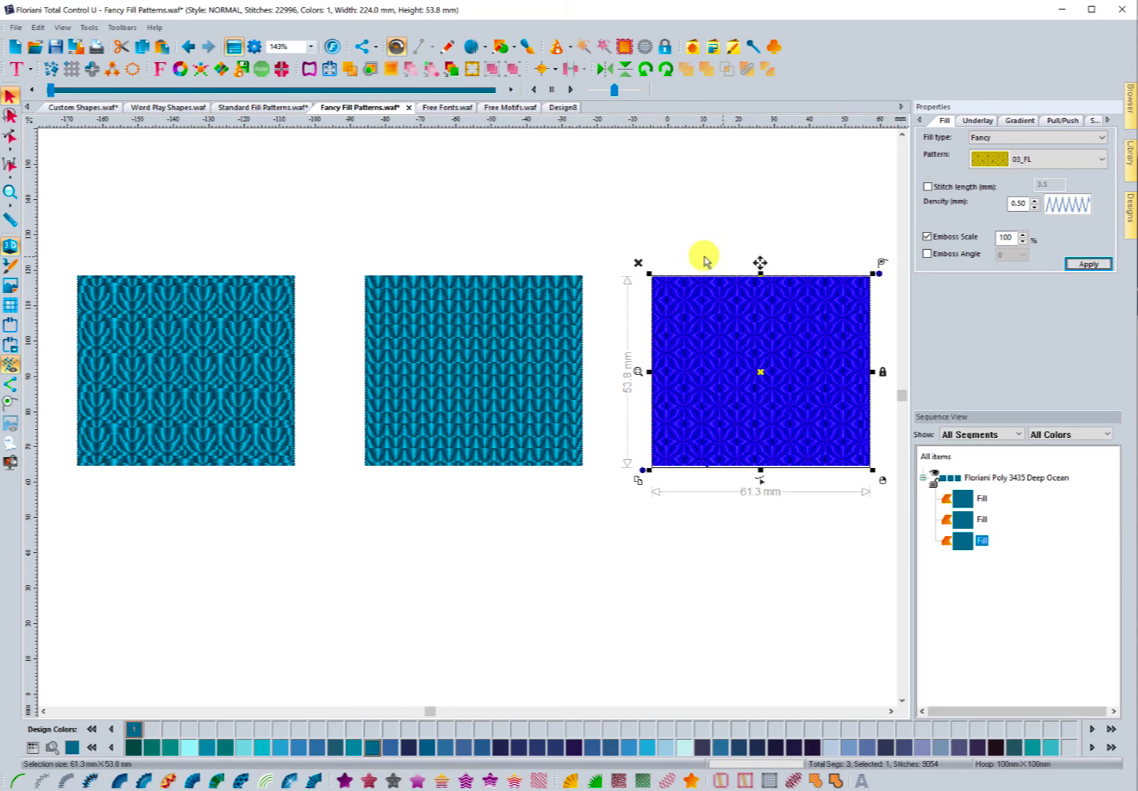
{"action": "left_click", "coordinate": [668, 225]}
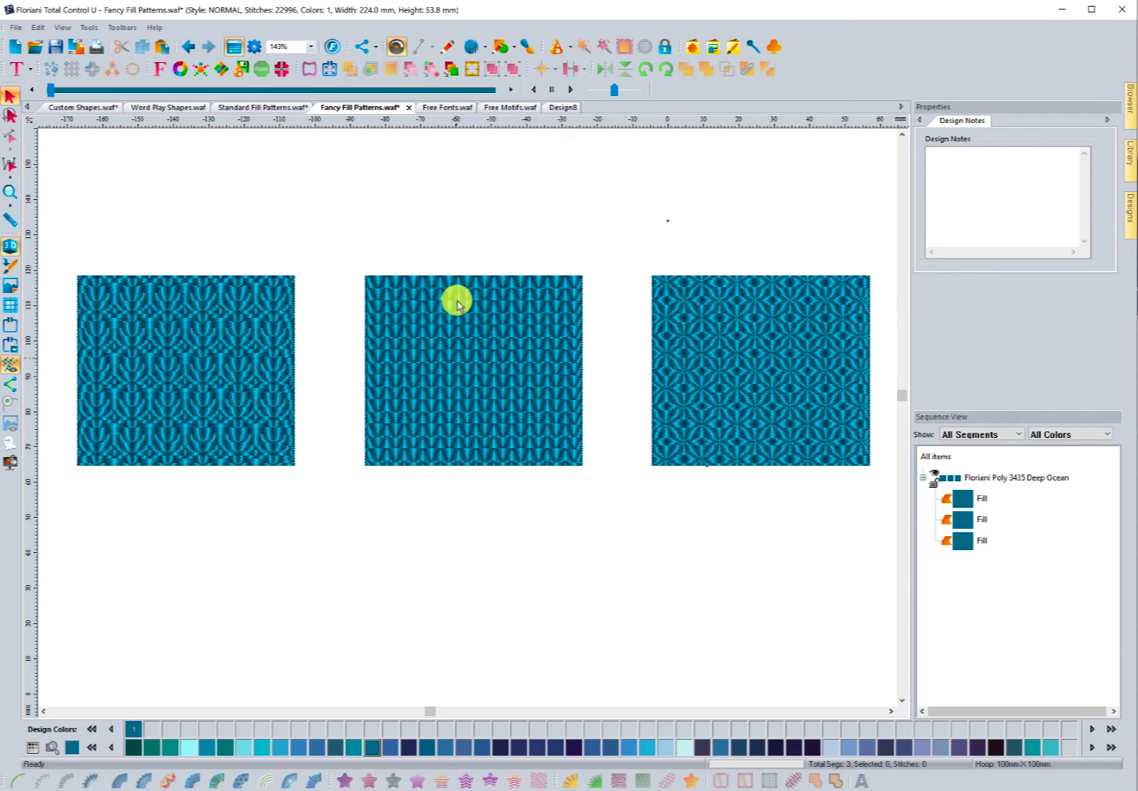
- Switch to the Free Fonts.waf design and open Tools > Import Assets on the Assets folder
{"action": "left_click", "coordinate": [445, 109]}
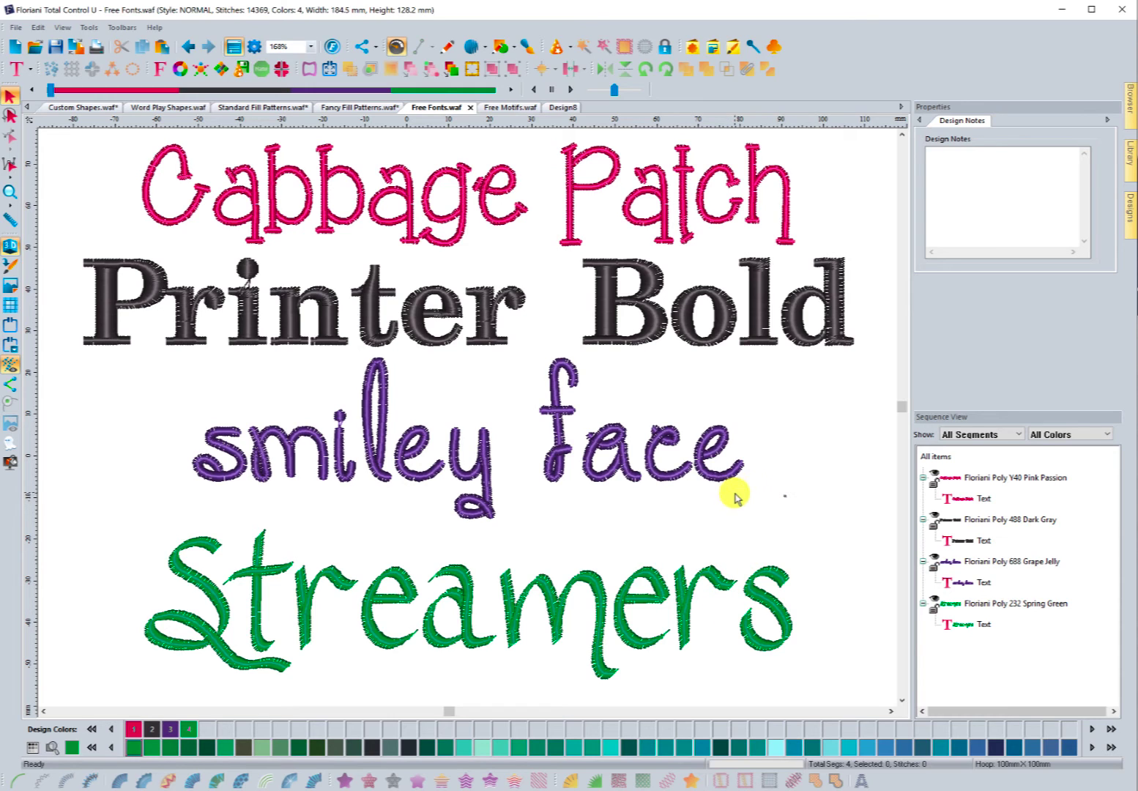
{"action": "left_click", "coordinate": [87, 27]}
{"action": "left_click", "coordinate": [113, 391]}
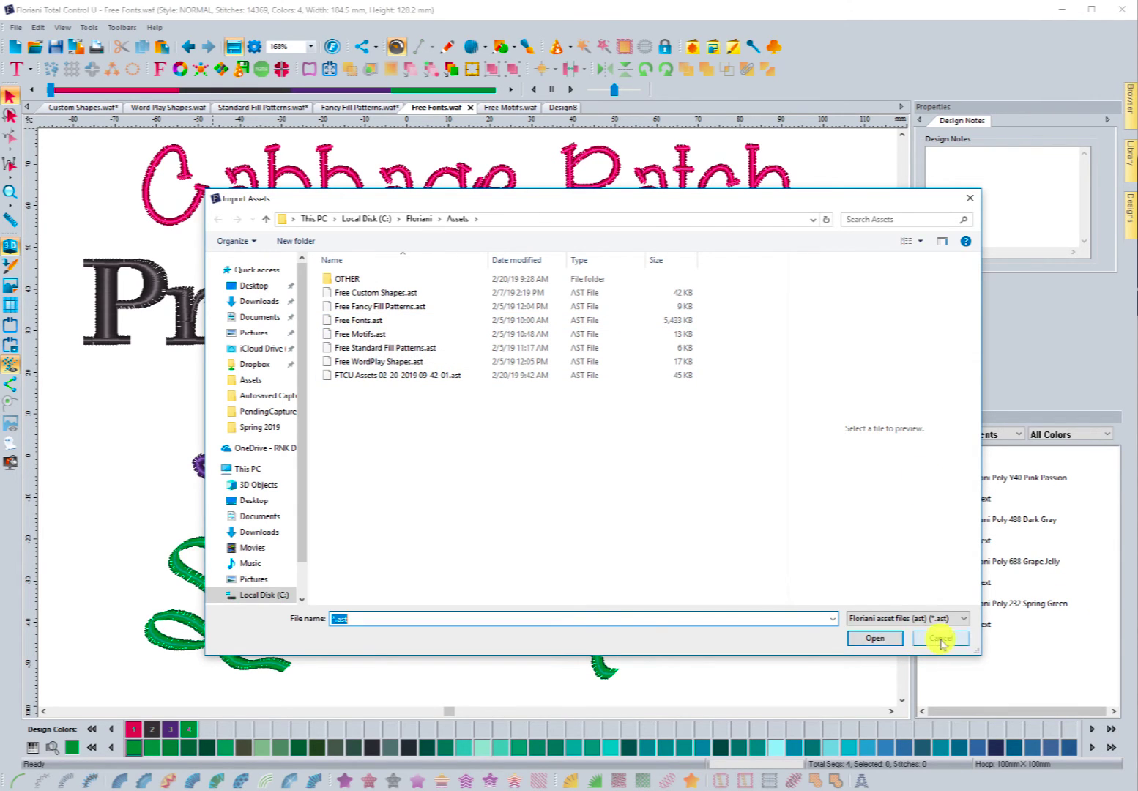
- Load Free Fonts.ast, review its four already-present fonts, and cancel the import
{"action": "left_click", "coordinate": [377, 320]}
{"action": "left_click", "coordinate": [874, 637]}
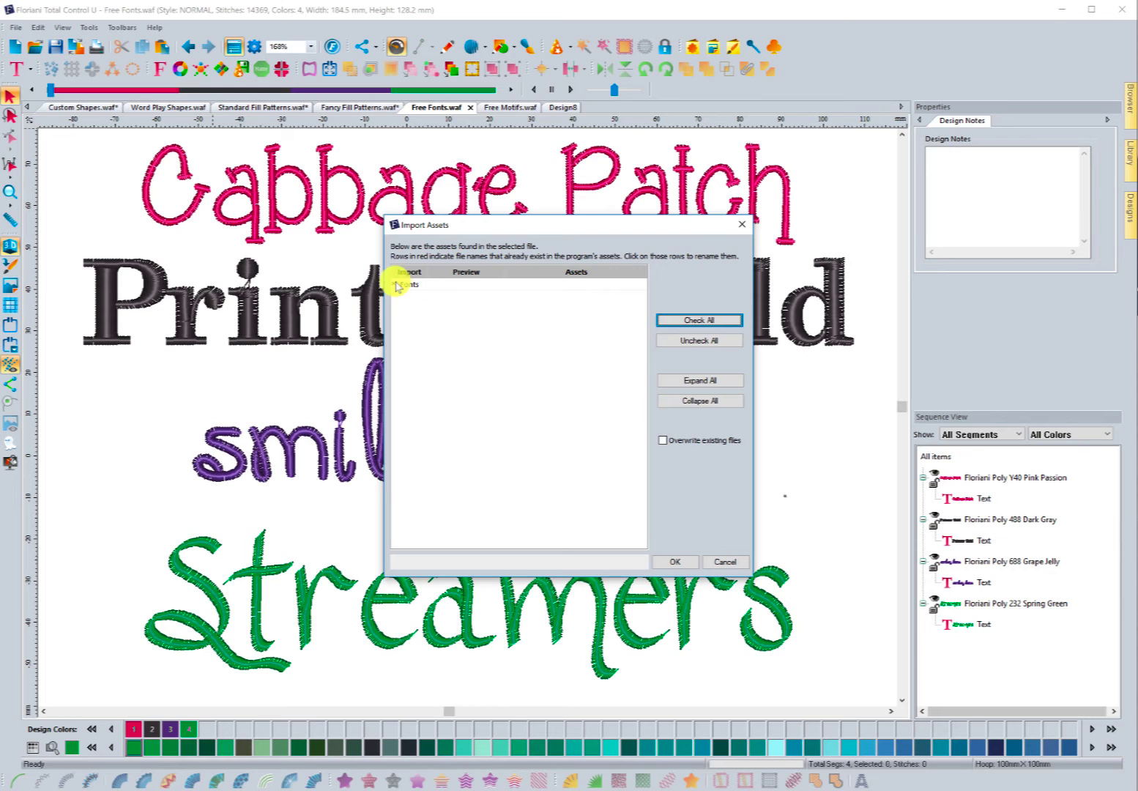
{"action": "left_click", "coordinate": [400, 285]}
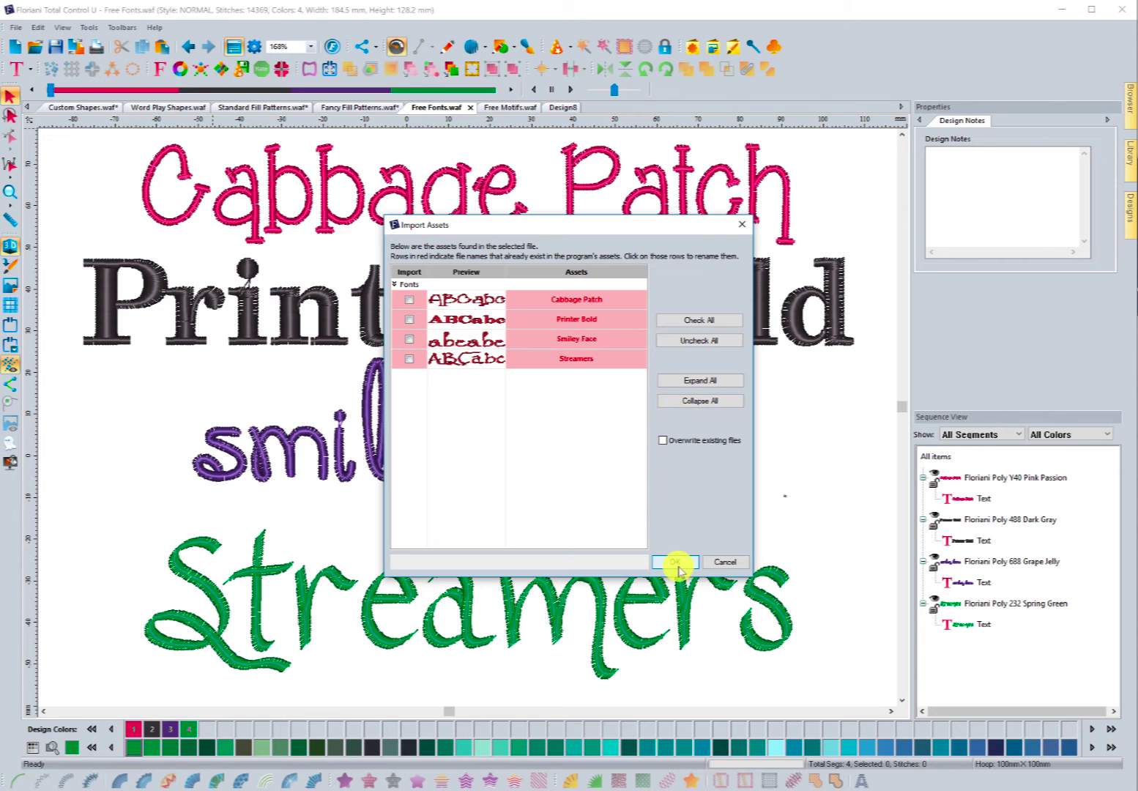
{"action": "left_click", "coordinate": [715, 561]}
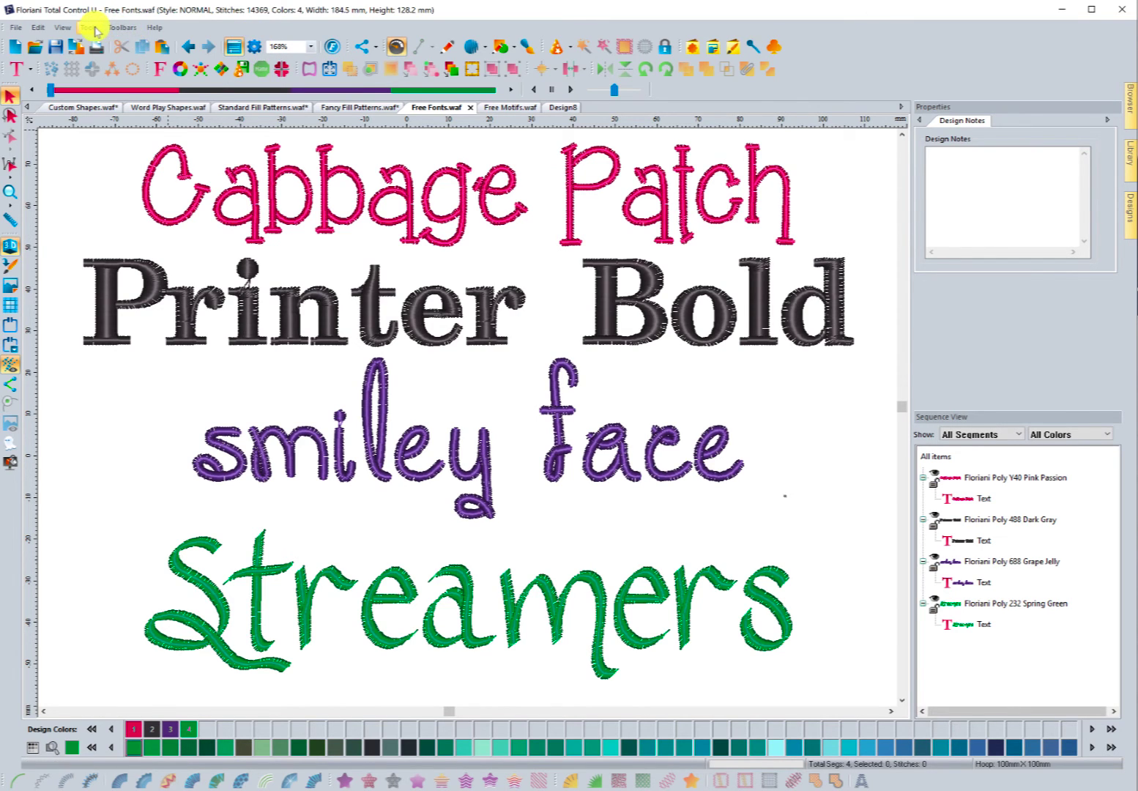
{"action": "left_click", "coordinate": [93, 28]}
{"action": "left_click", "coordinate": [116, 445]}
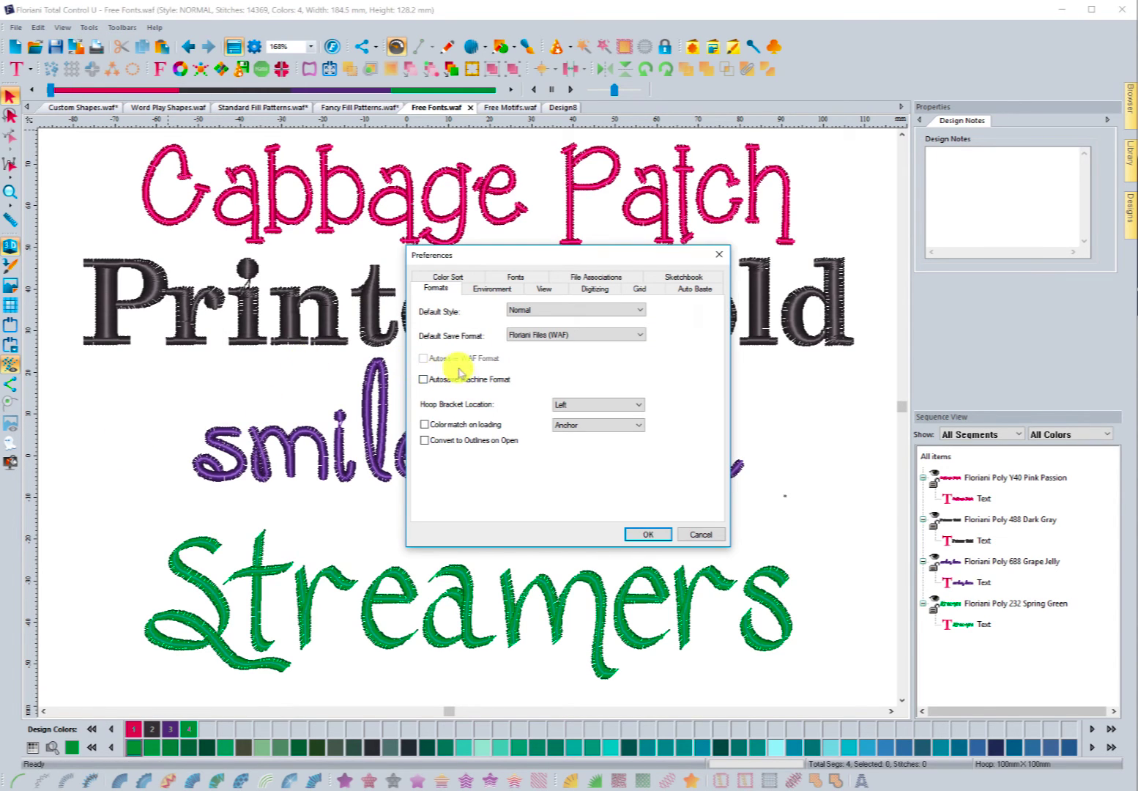
{"action": "left_click", "coordinate": [517, 278]}
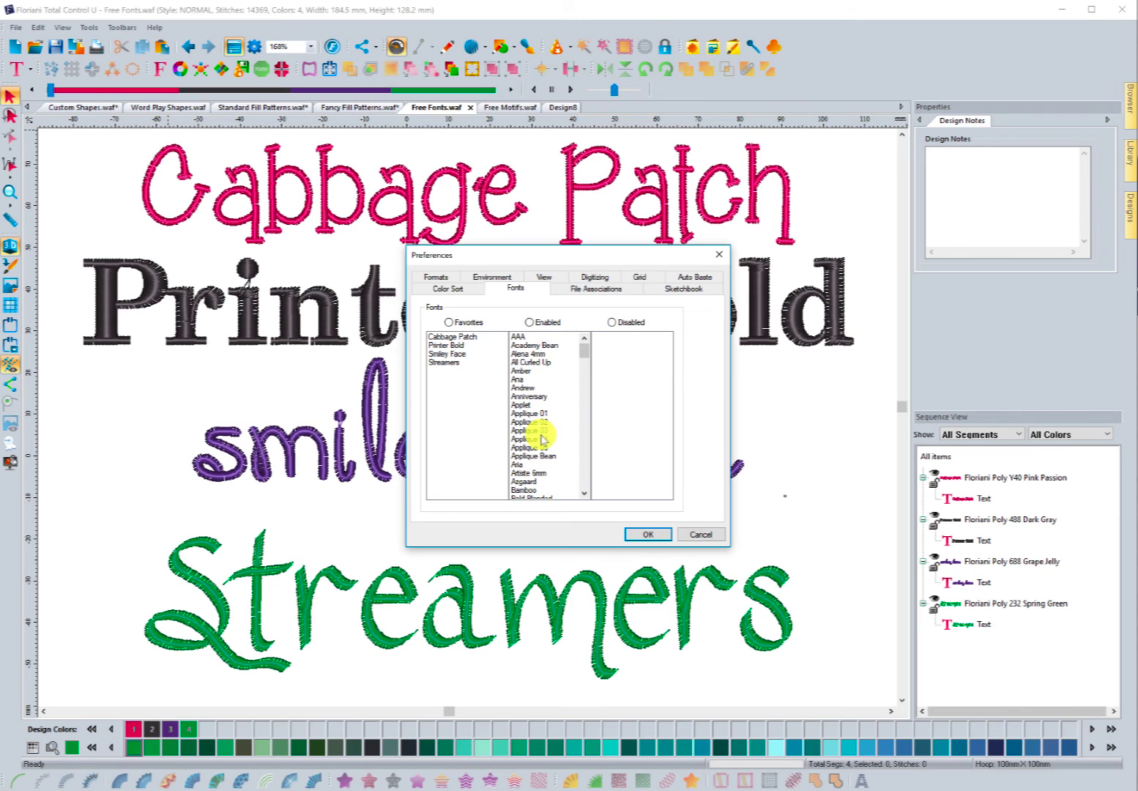
{"action": "left_click", "coordinate": [520, 406]}
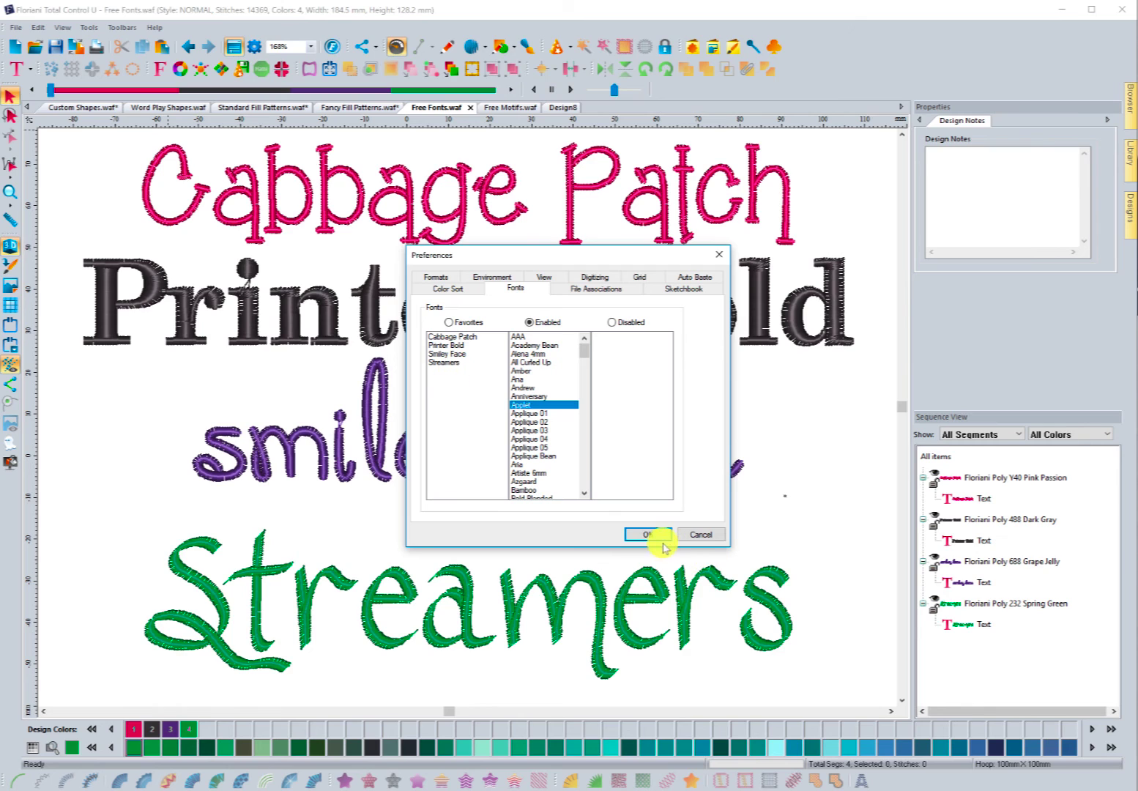
{"action": "left_click", "coordinate": [701, 535]}
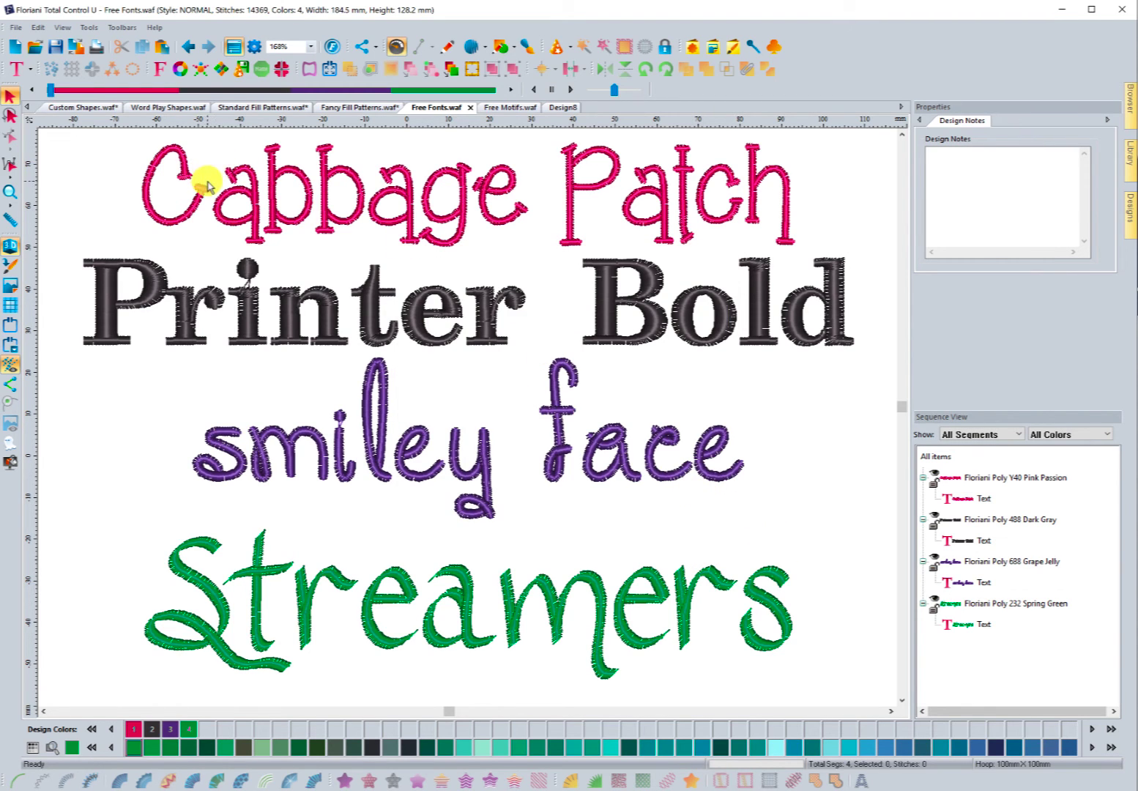
- Add a new plain text lettering object to the blank Design8 canvas
{"action": "left_click", "coordinate": [562, 109]}
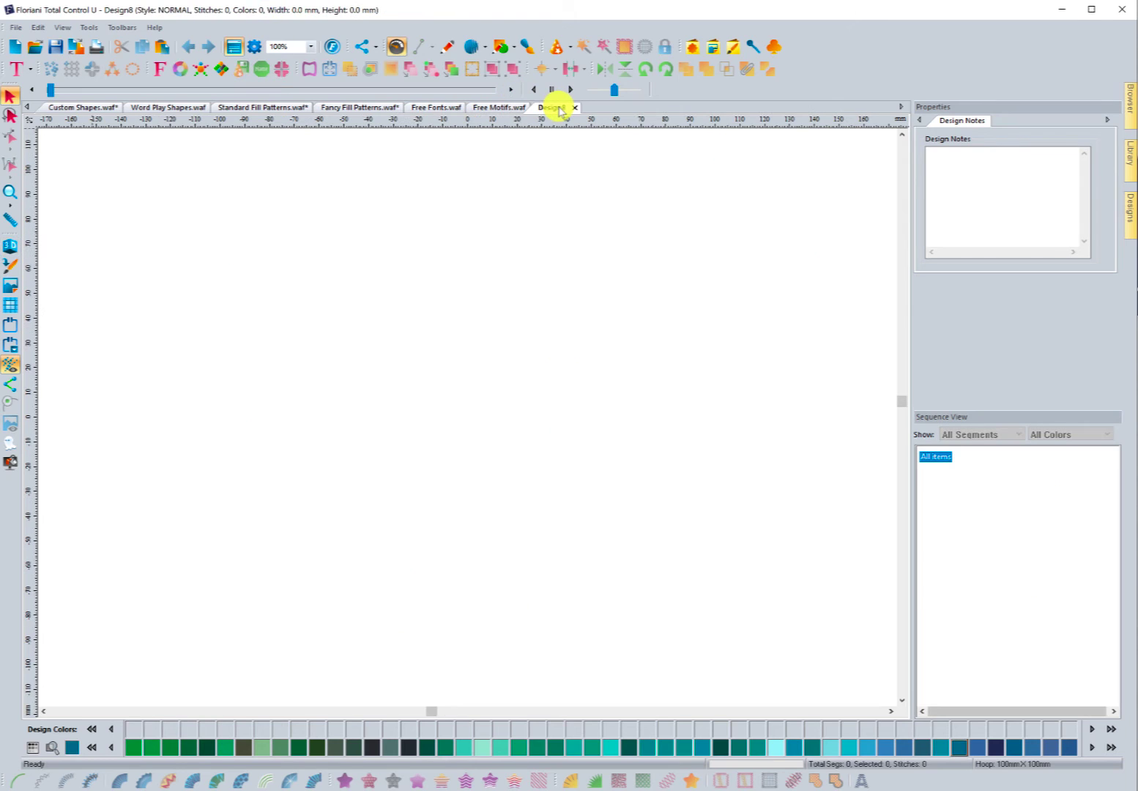
{"action": "left_click", "coordinate": [13, 73]}
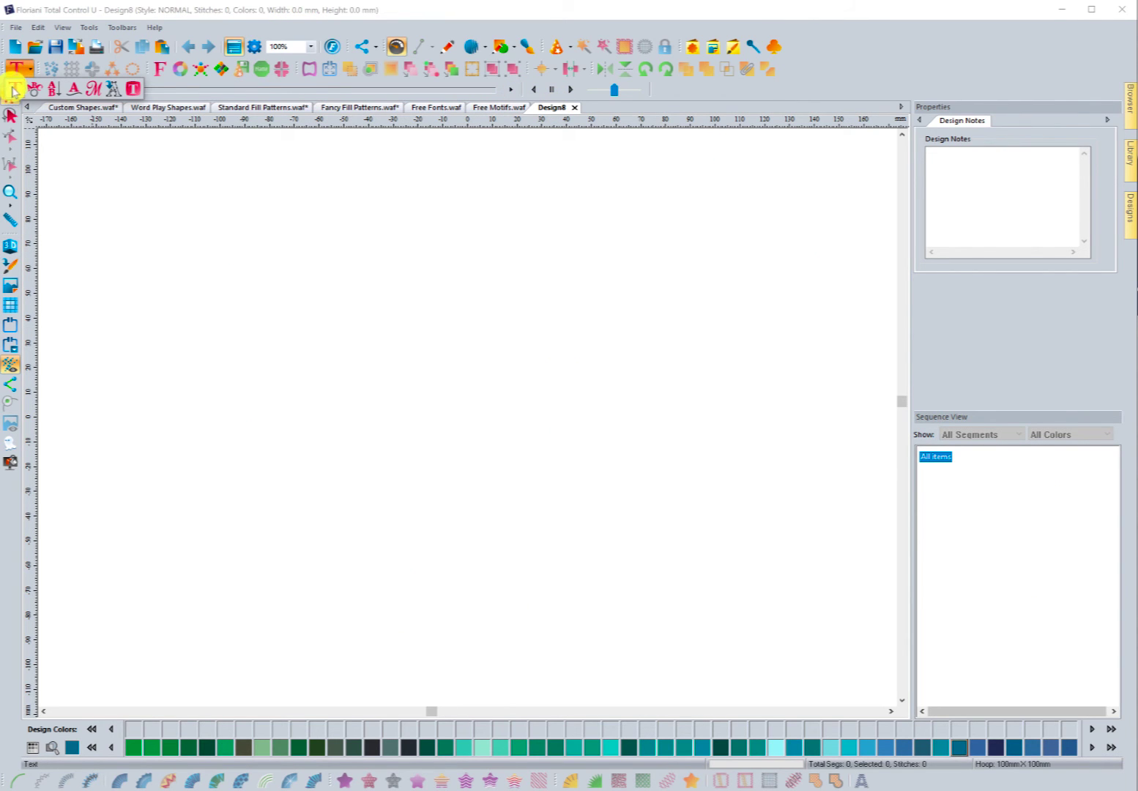
{"action": "left_click", "coordinate": [13, 91]}
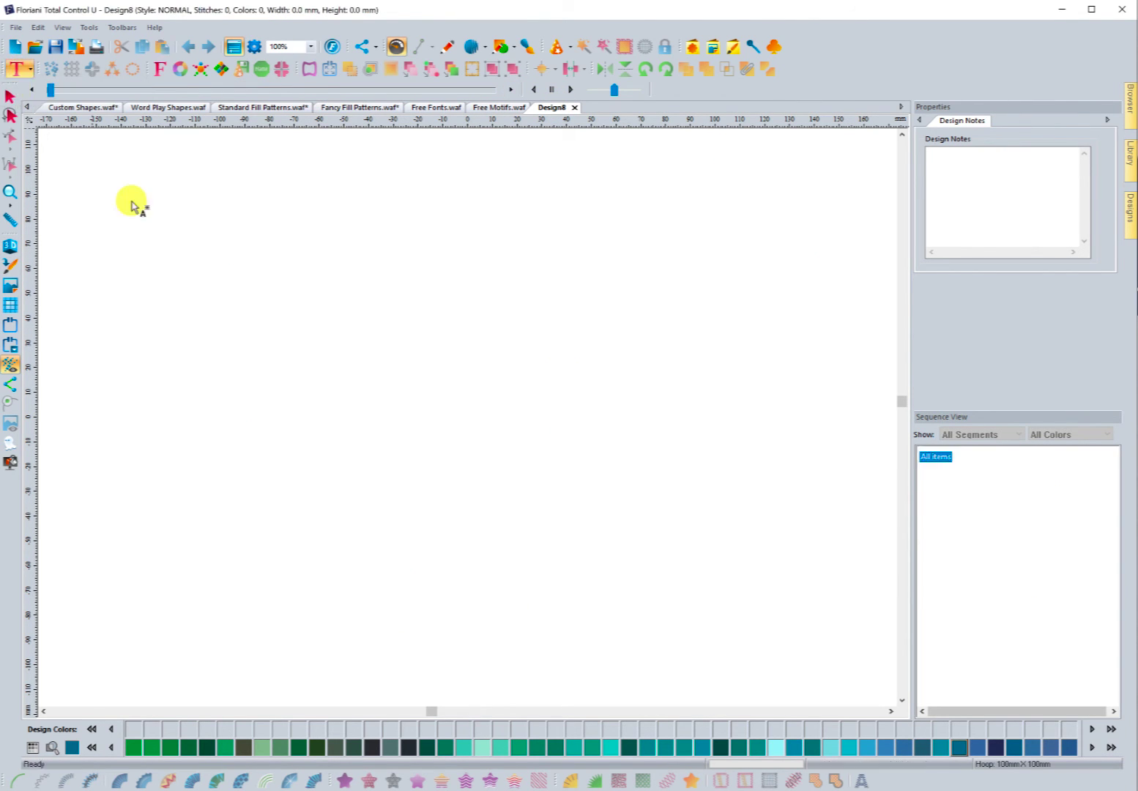
{"action": "left_click", "coordinate": [246, 378]}
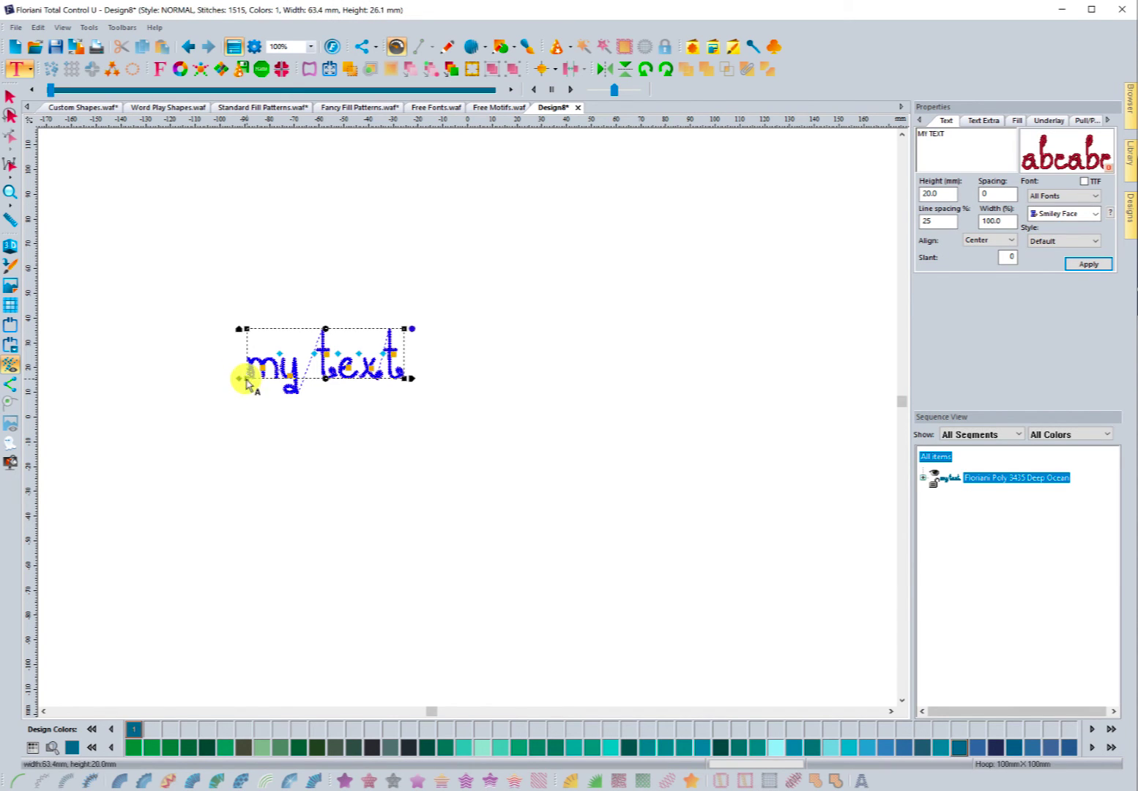
- Set the 'my text' lettering font to Smiley Face, then switch to Free Motifs
{"action": "left_click", "coordinate": [1095, 214]}
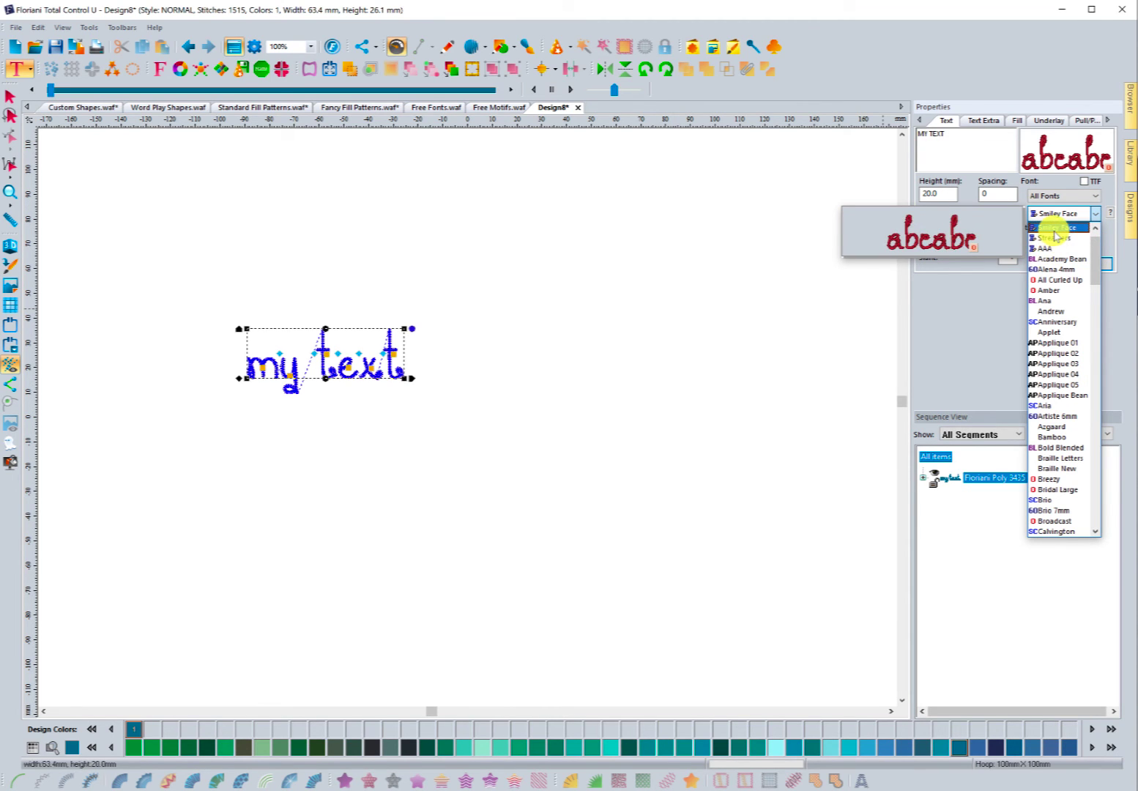
{"action": "scroll", "coordinate": [1055, 236], "scroll_direction": "up", "scroll_amount": 1}
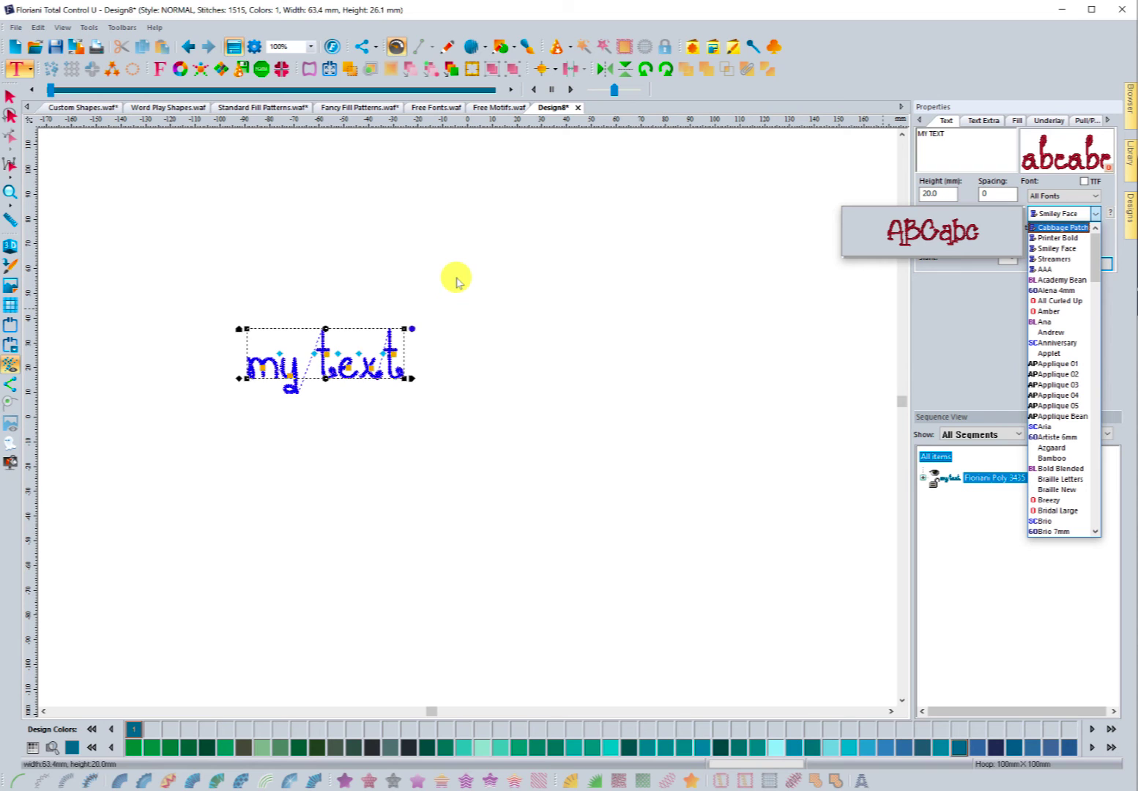
{"action": "left_click_drag", "start_coordinate": [1096, 255], "coordinate": [1099, 328]}
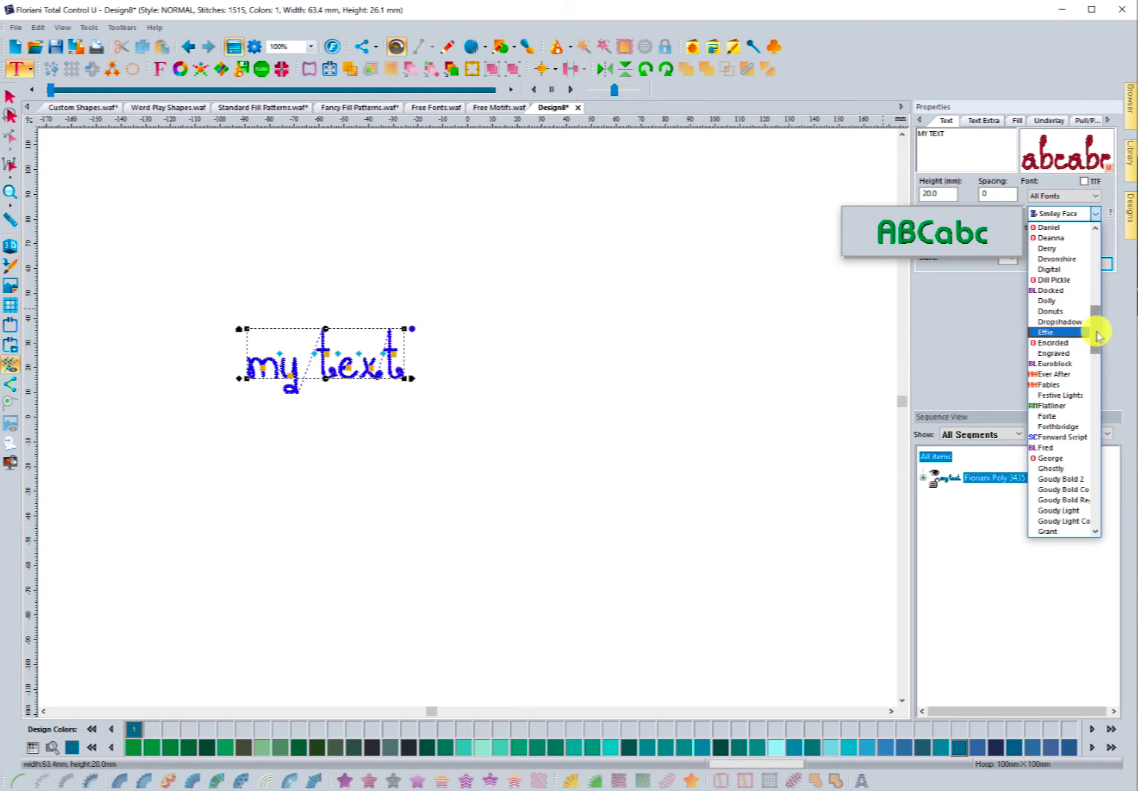
{"action": "left_click_drag", "start_coordinate": [1099, 336], "coordinate": [1097, 247]}
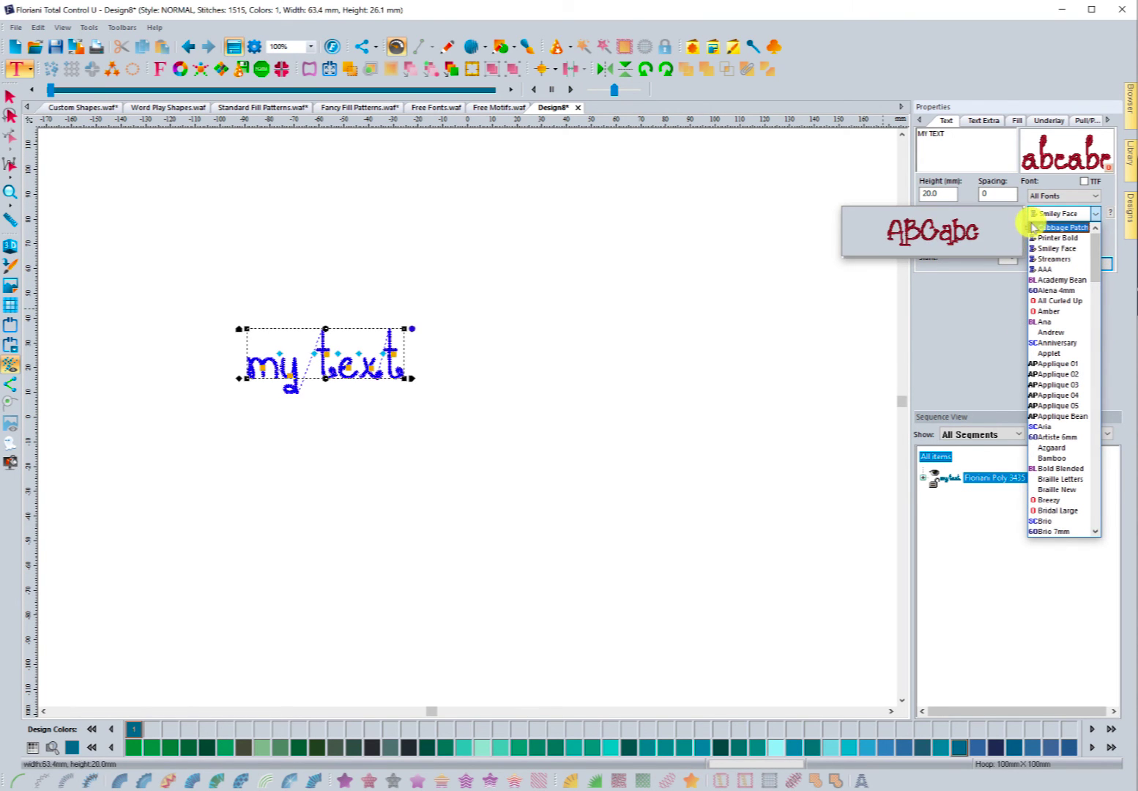
{"action": "left_click", "coordinate": [566, 315]}
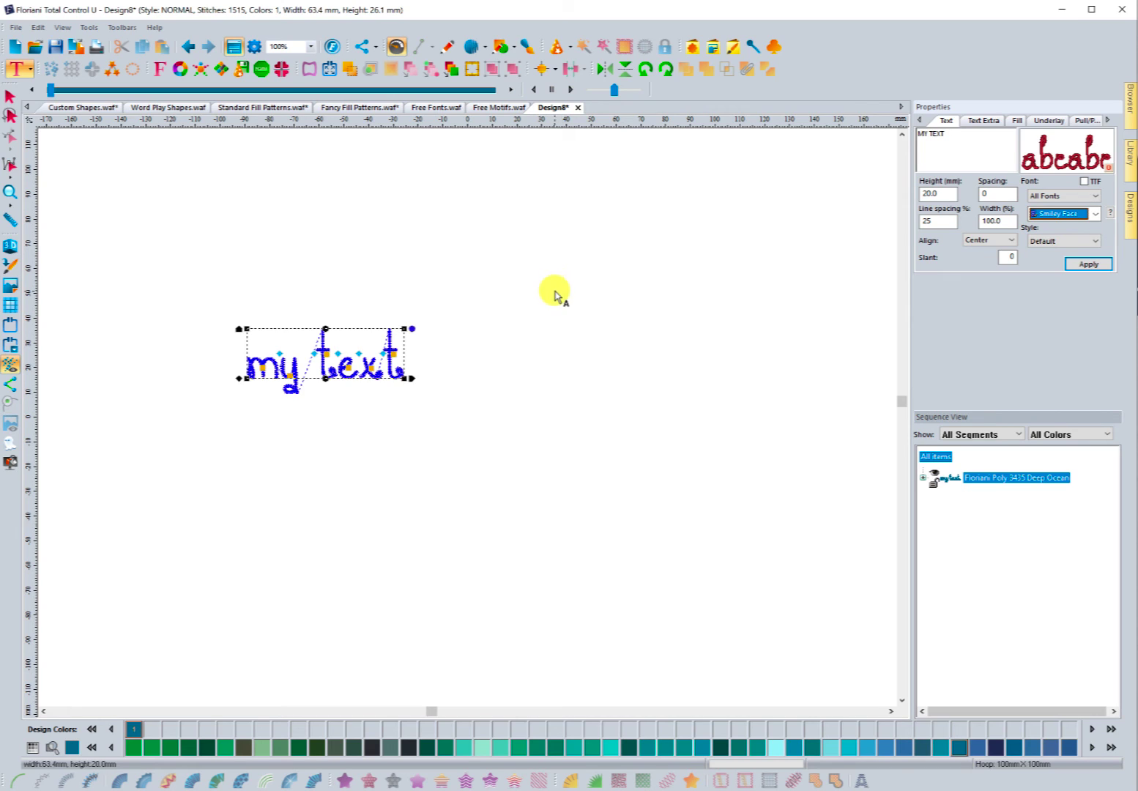
{"action": "left_click", "coordinate": [490, 110]}
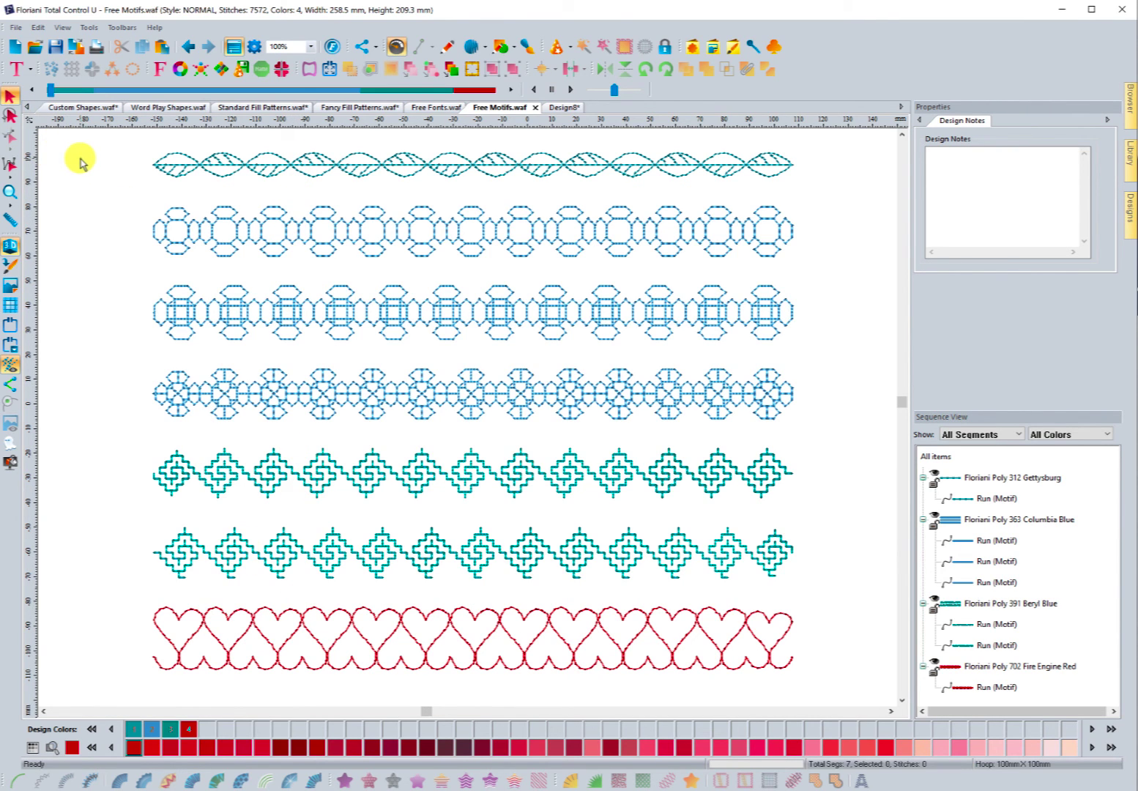
- Open Tools > Import Assets over Free Motifs.waf and cancel without loading any pack
{"action": "left_click", "coordinate": [89, 27]}
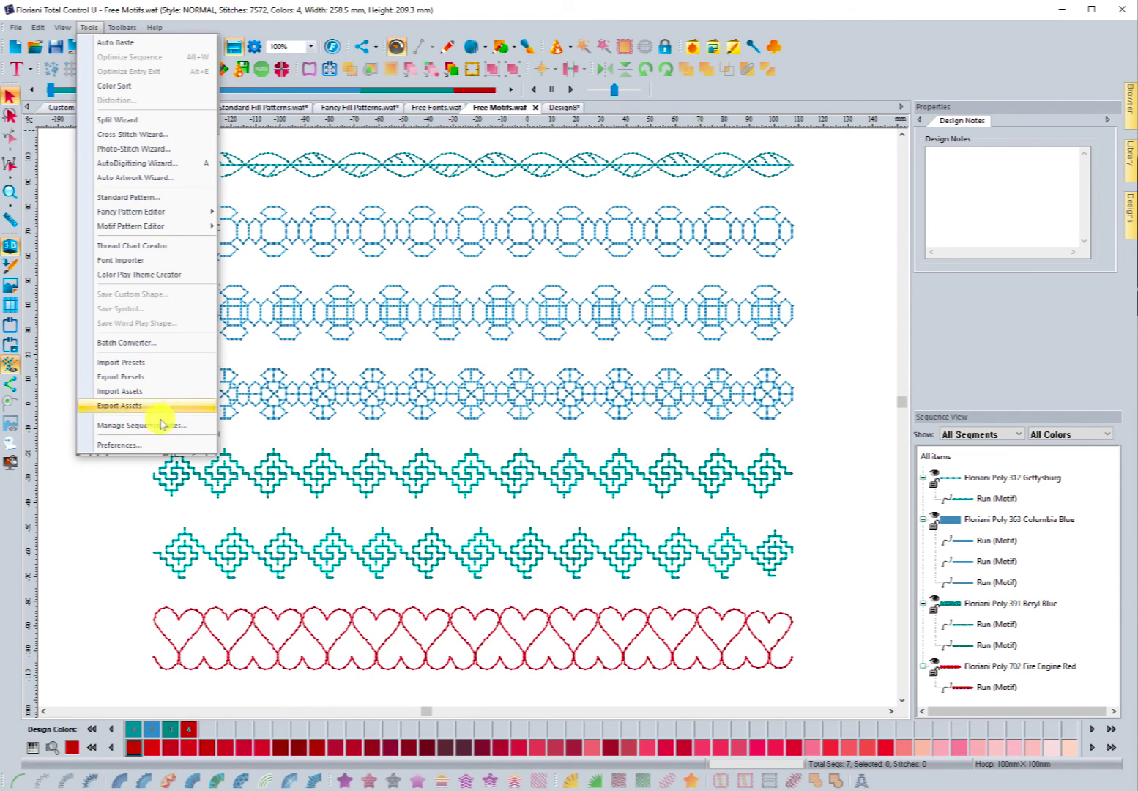
{"action": "left_click", "coordinate": [121, 391]}
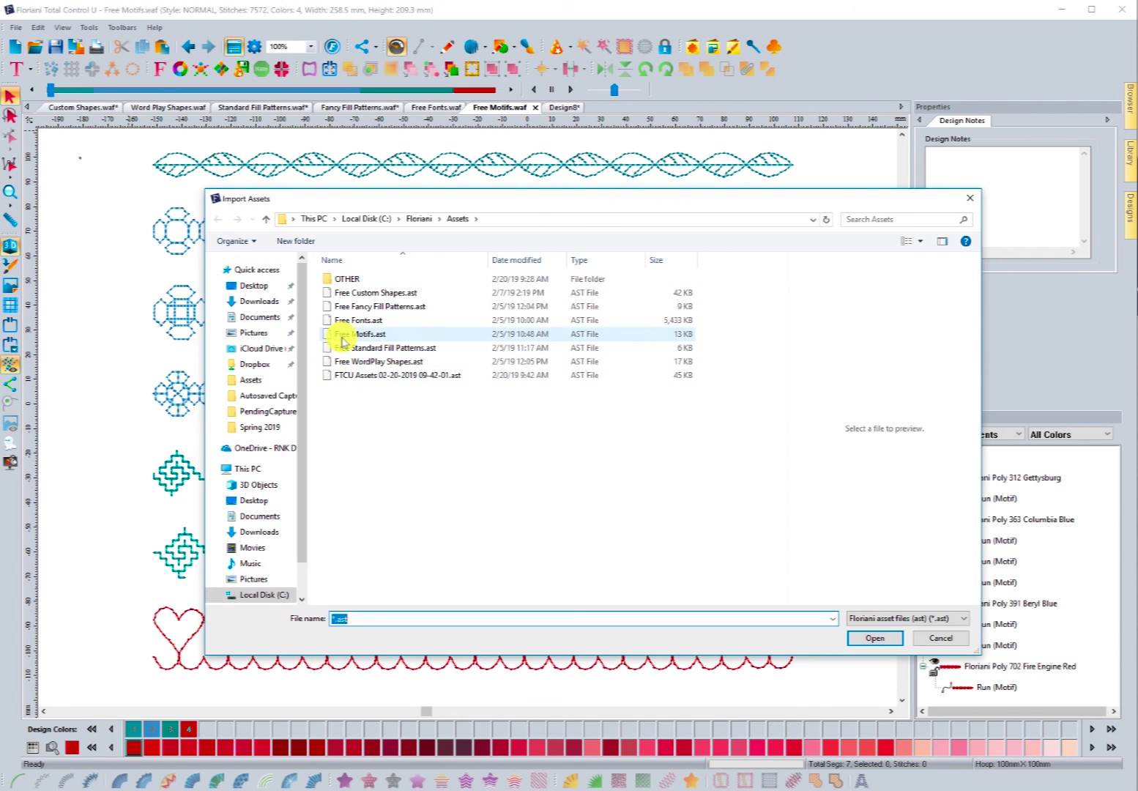
{"action": "left_click", "coordinate": [935, 636]}
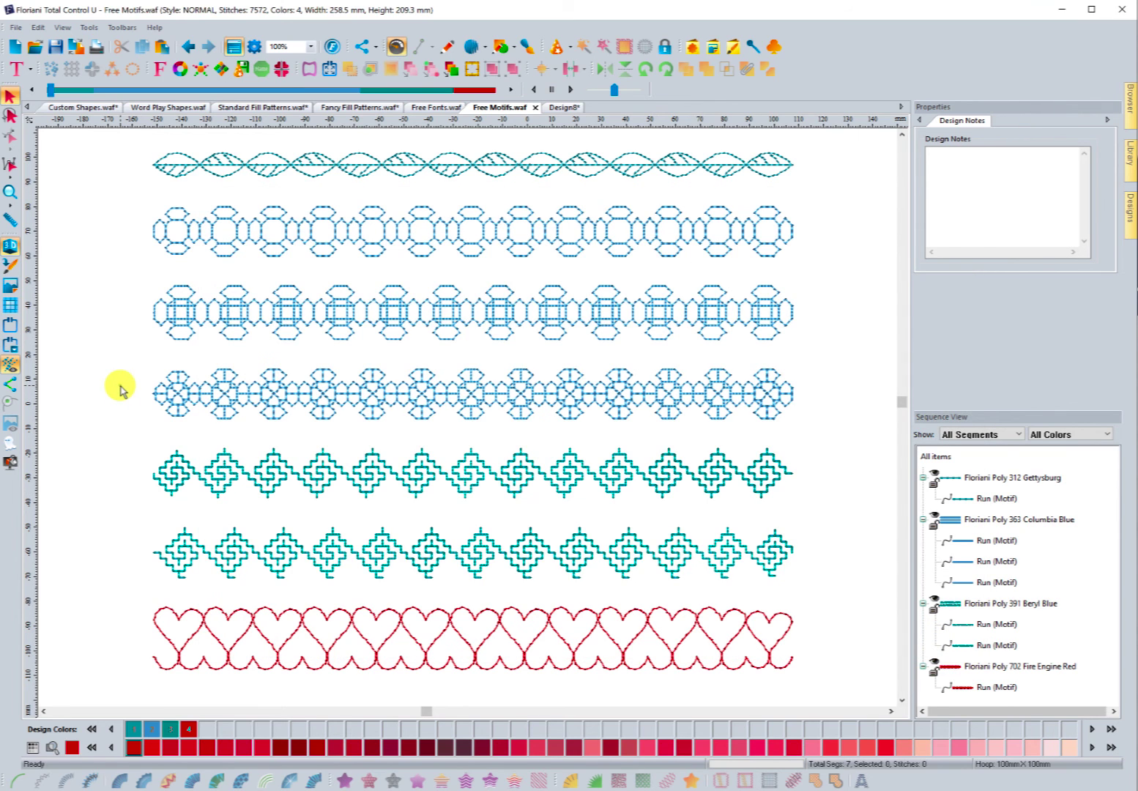
- Check each of the seven motif rows, ending on red hearts (007_FL_15ps, 20.0 mm)
{"action": "left_click", "coordinate": [249, 167]}
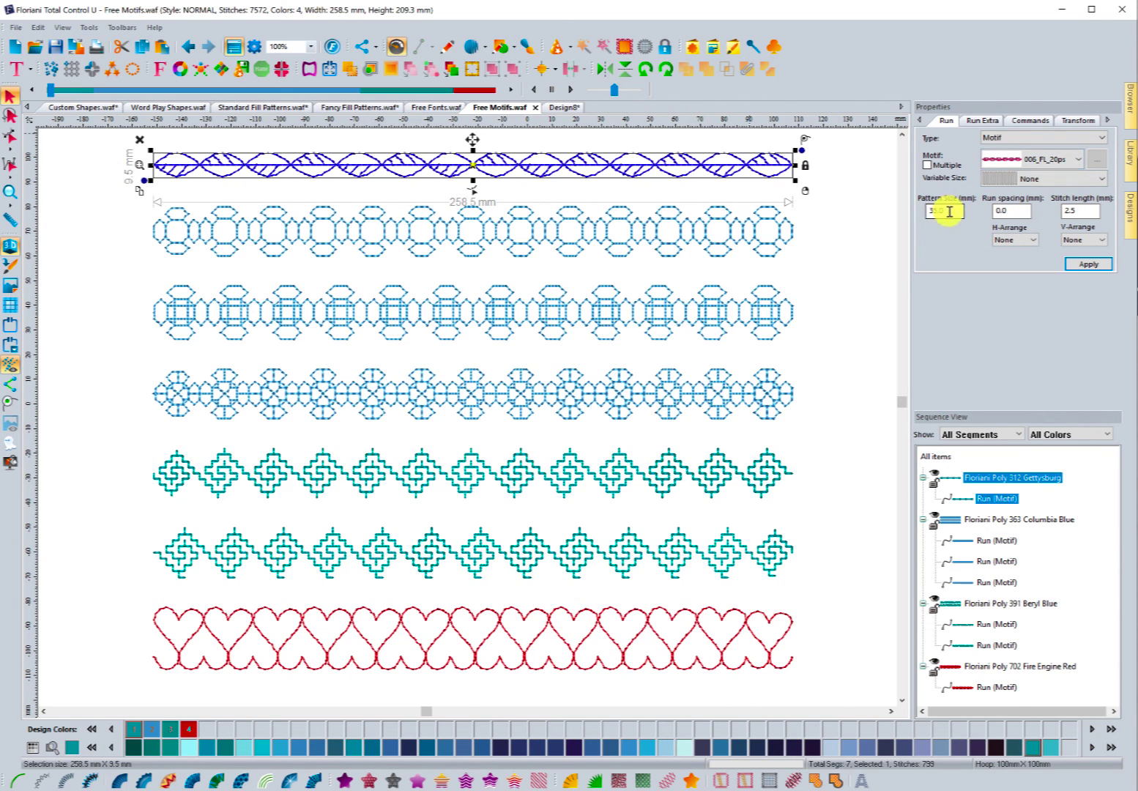
{"action": "left_click", "coordinate": [516, 219]}
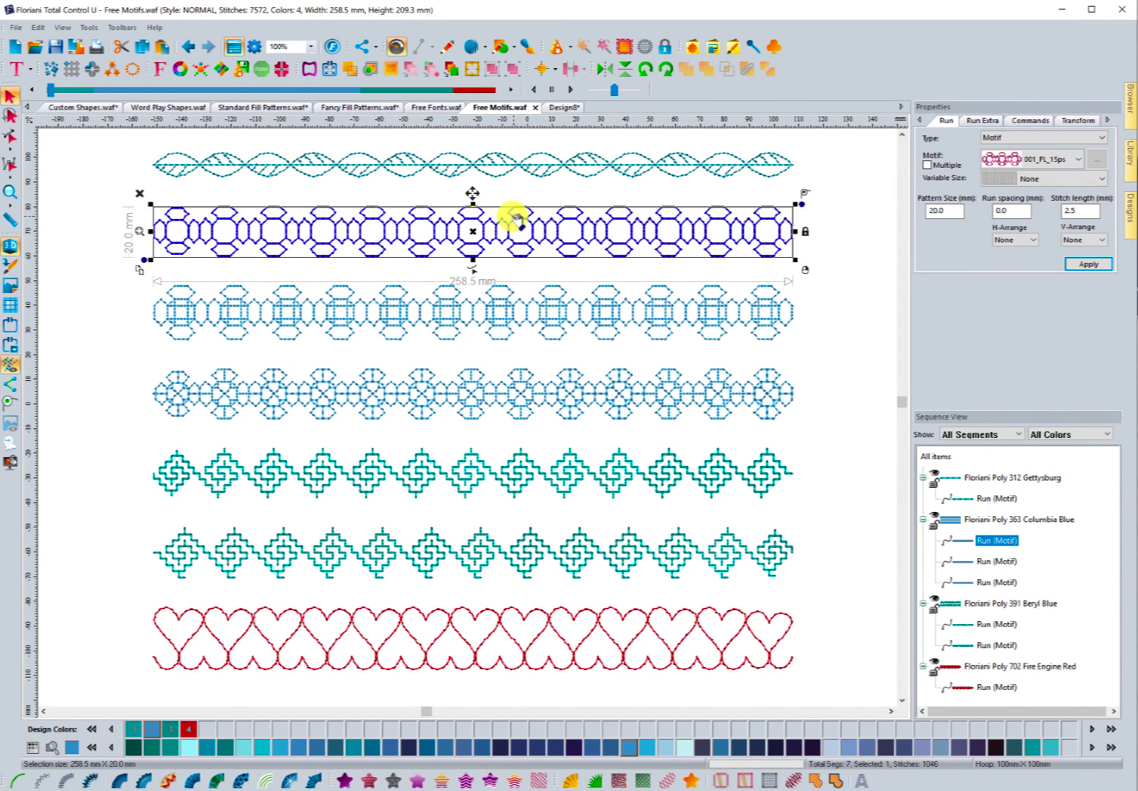
{"action": "left_click", "coordinate": [656, 307]}
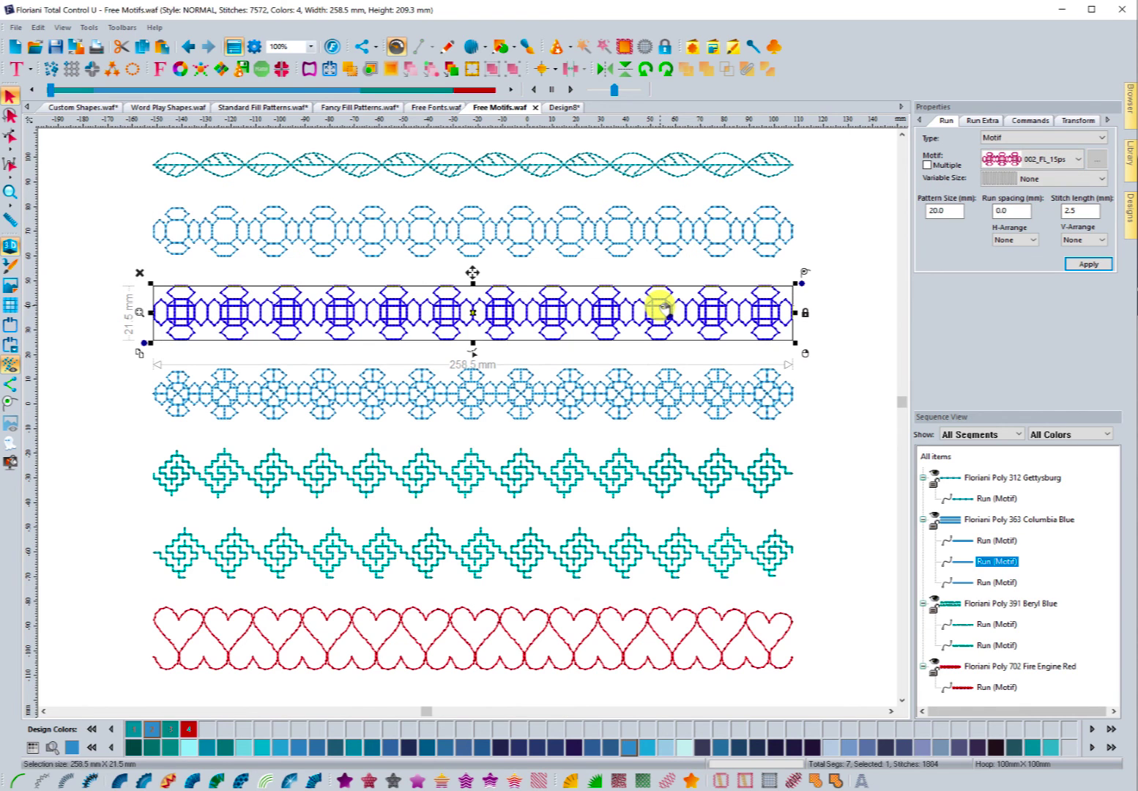
{"action": "left_click", "coordinate": [655, 383]}
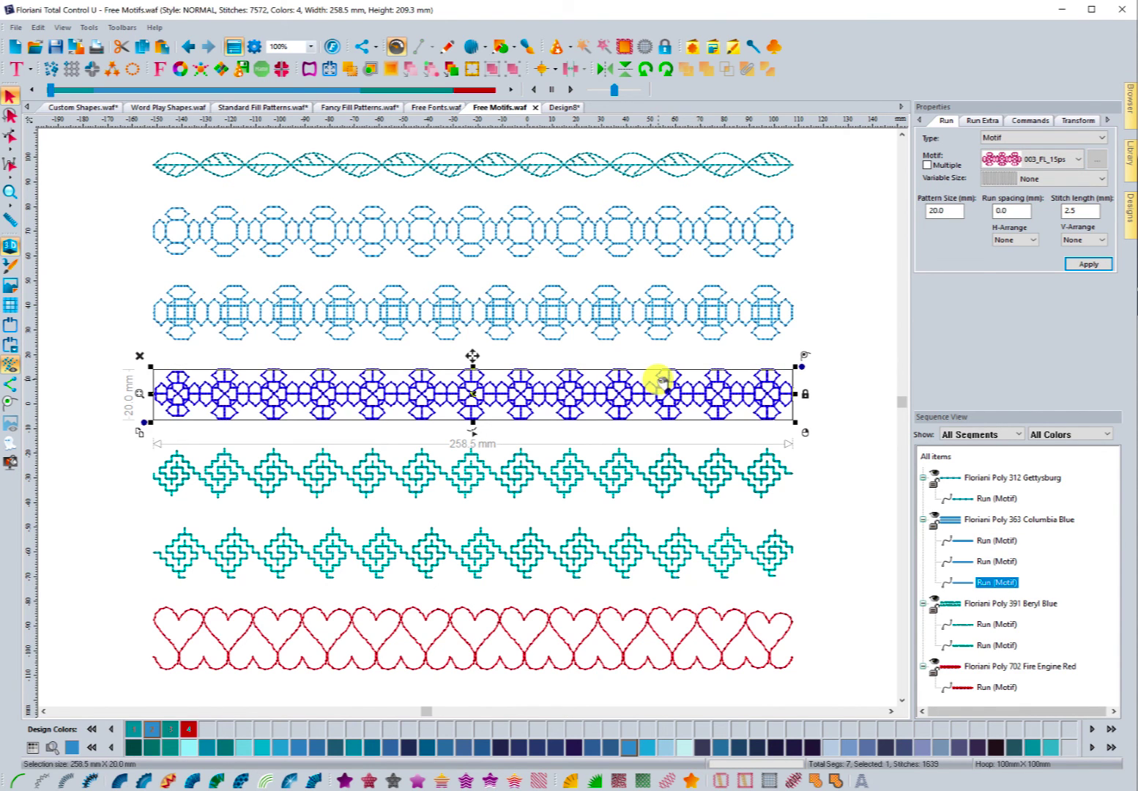
{"action": "left_click", "coordinate": [668, 469]}
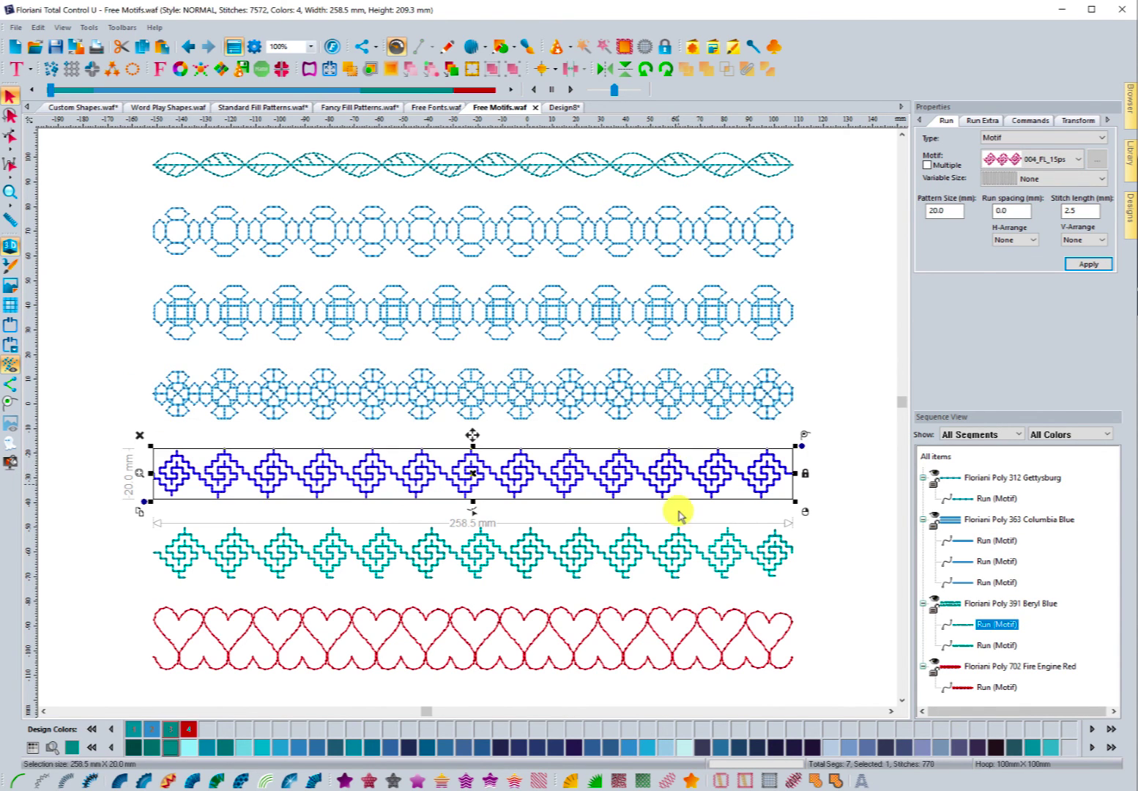
{"action": "left_click", "coordinate": [678, 542]}
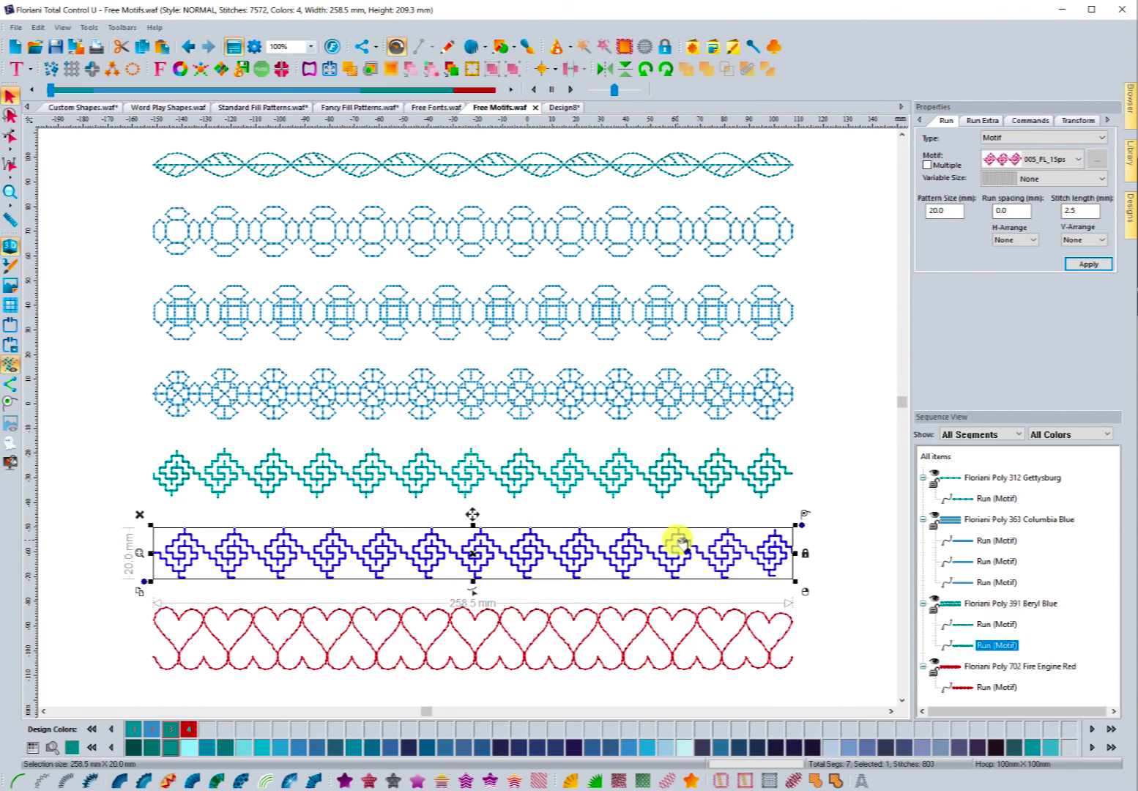
{"action": "left_click", "coordinate": [671, 621]}
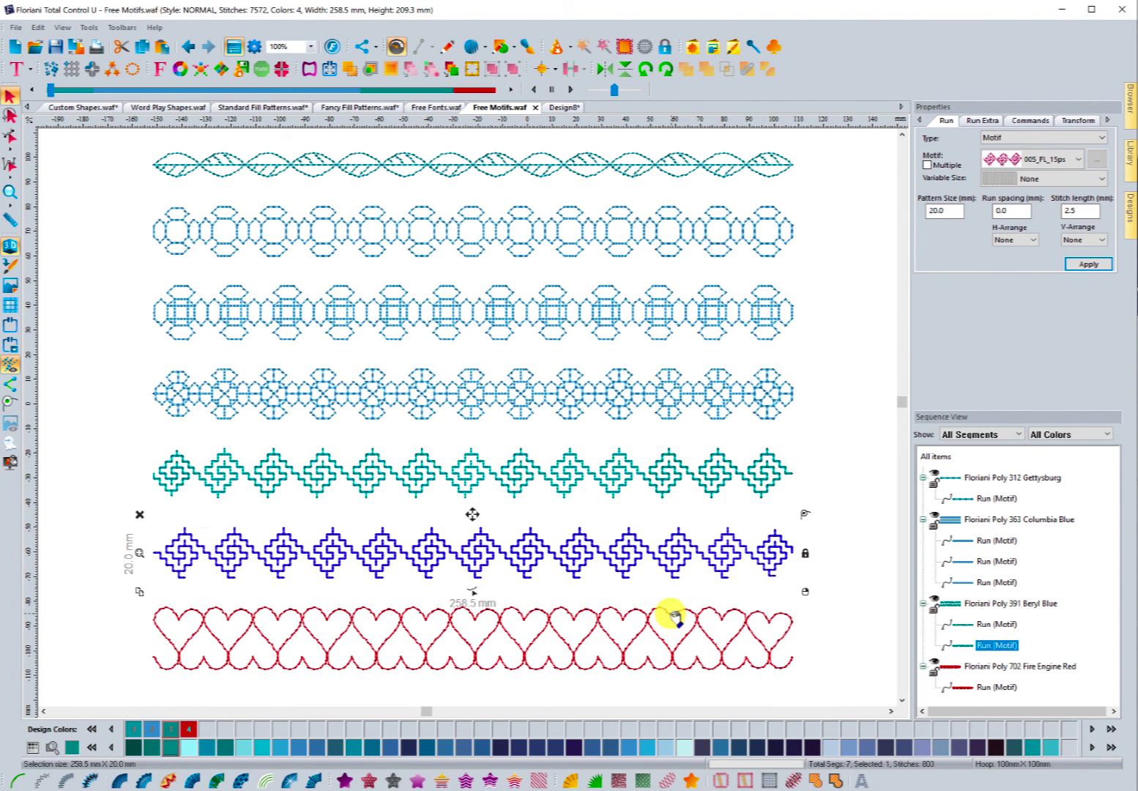